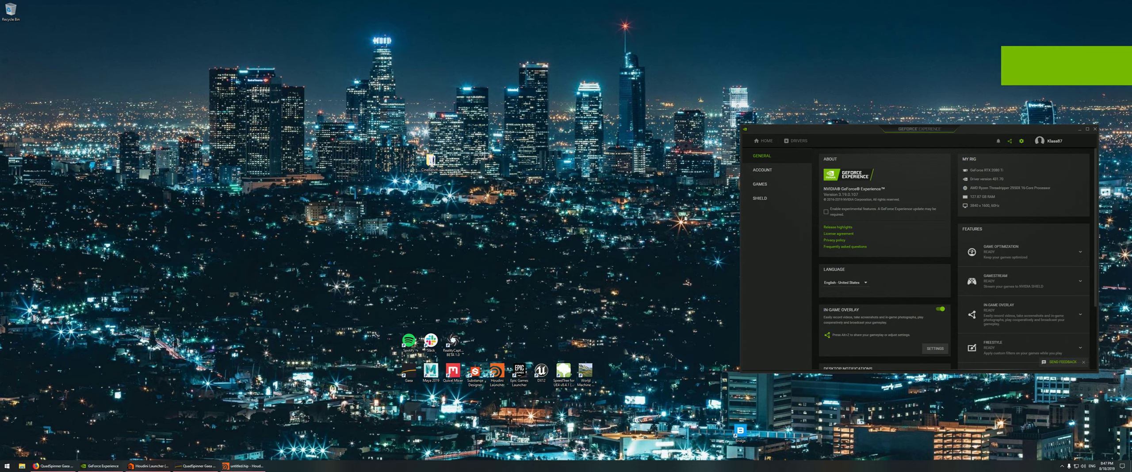
Bring the untitled Houdini scene forward, then switch to the Gaea mountain terrain project
left_click(240, 465)
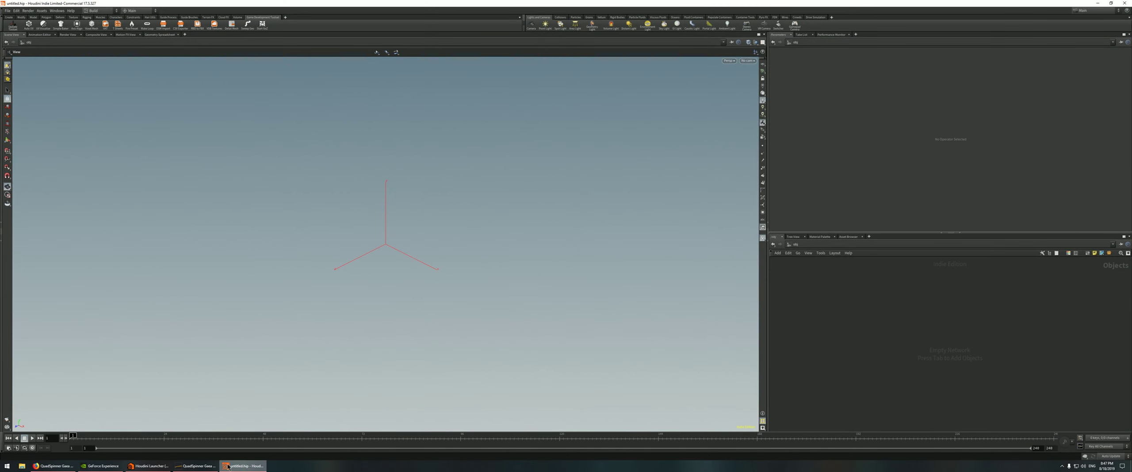
left_click(196, 466)
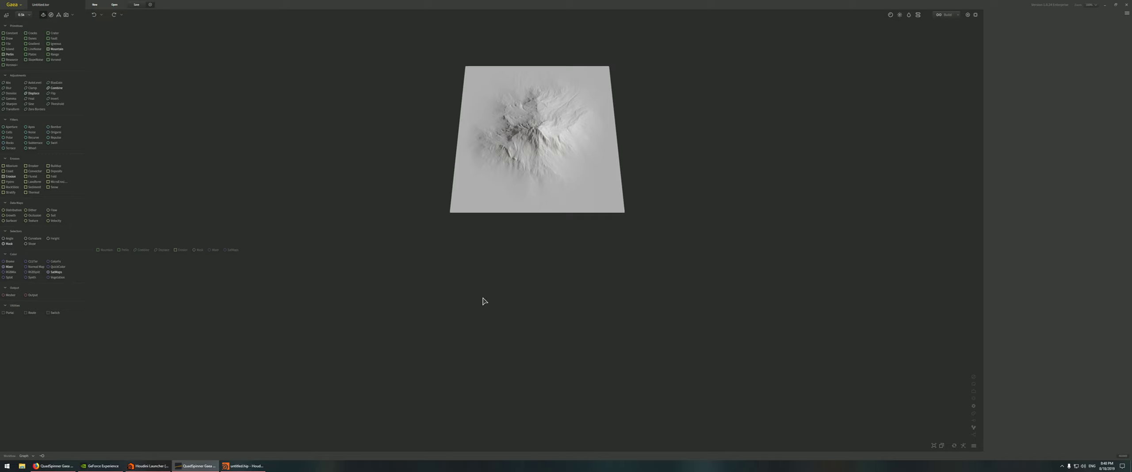
Add a File node and an Erosion node to the Gaea graph, placed side by side
key("Tab")
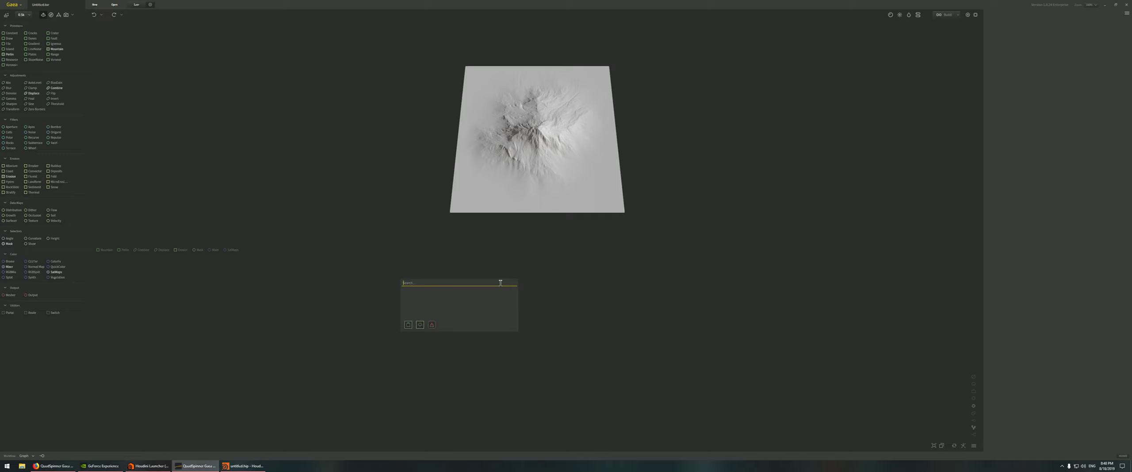
left_click(415, 294)
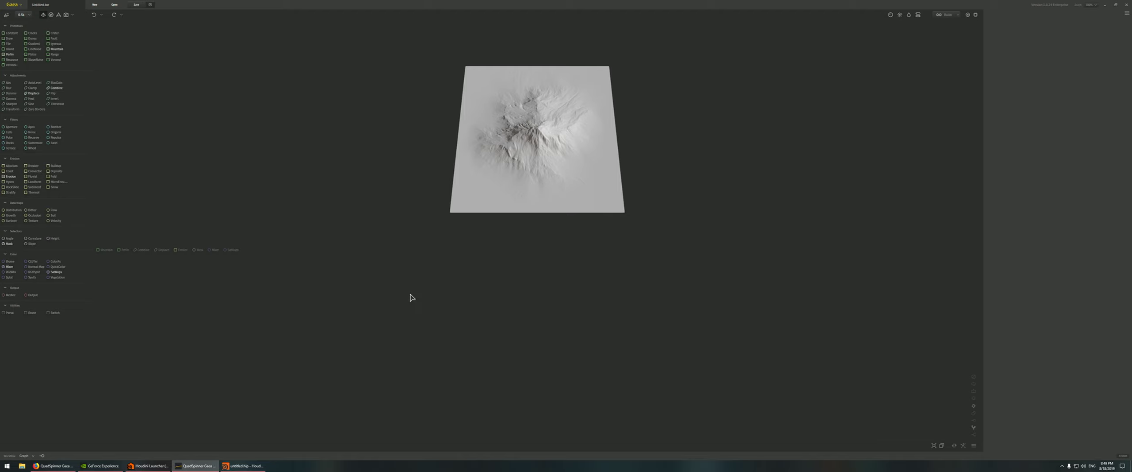
left_click_drag(481, 314, 374, 313)
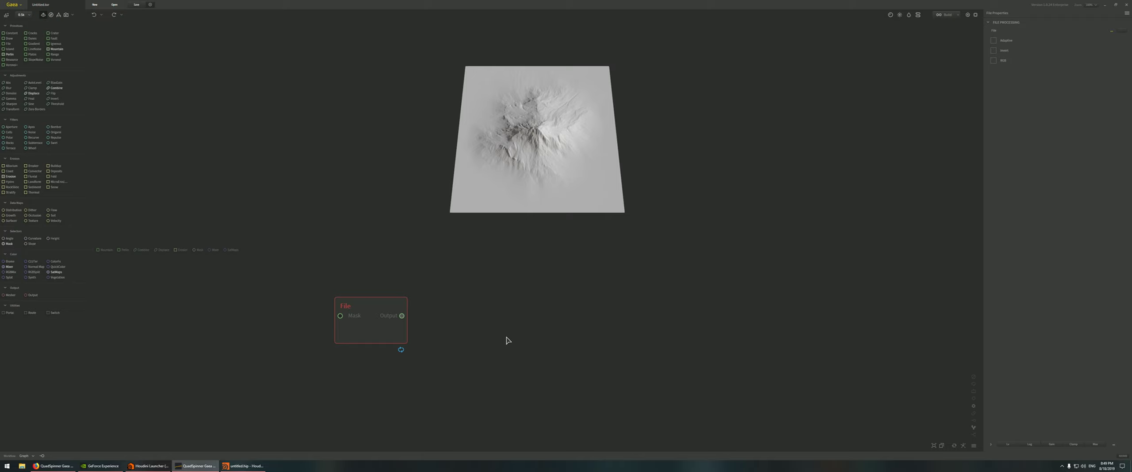
key("Tab")
type("e")
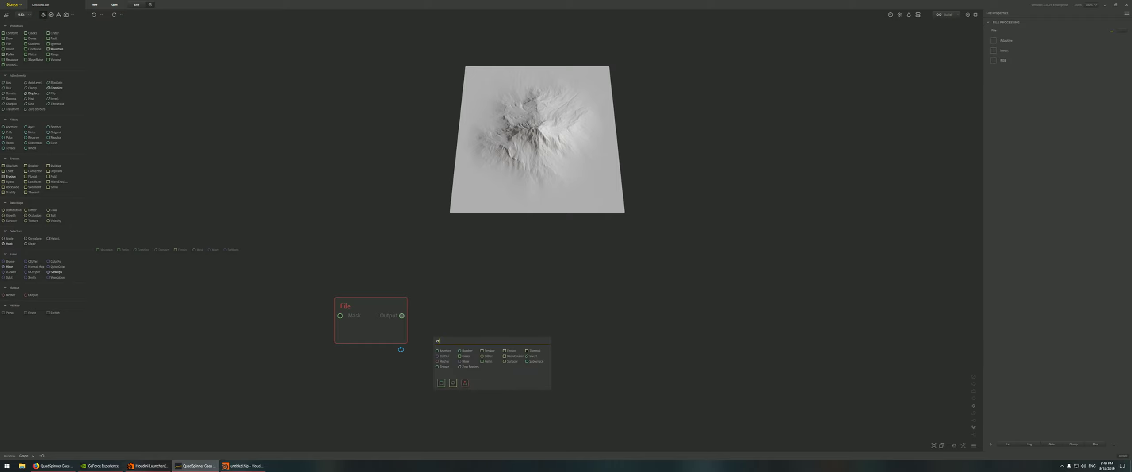
type("rosio")
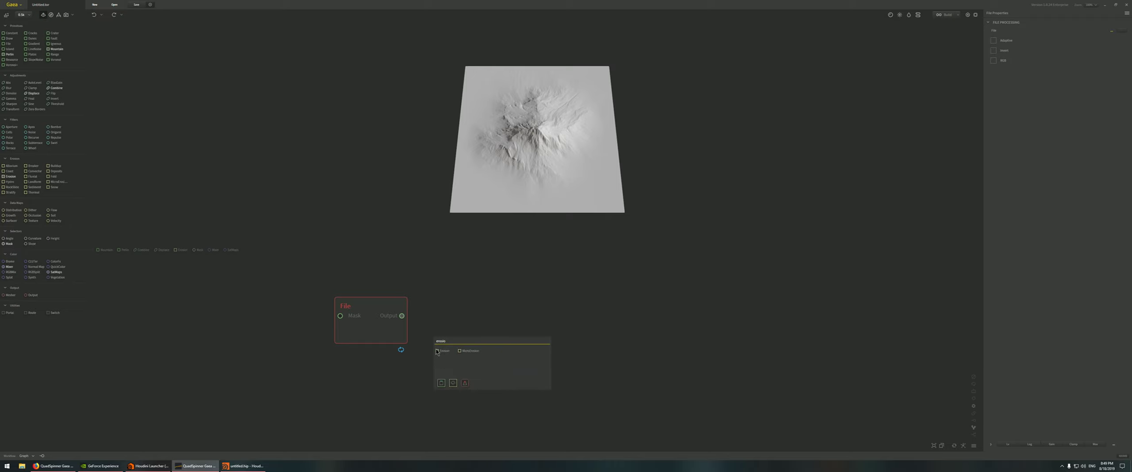
left_click(438, 350)
left_click_drag(469, 351, 461, 297)
Add an Output node beside Erosion and wire the File output into Erosion's input
key("Tab")
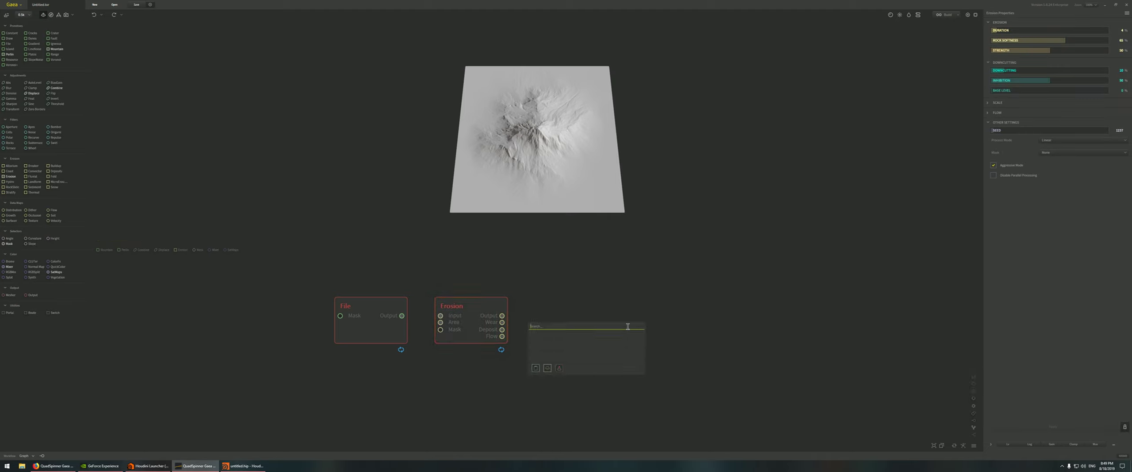
key("Escape")
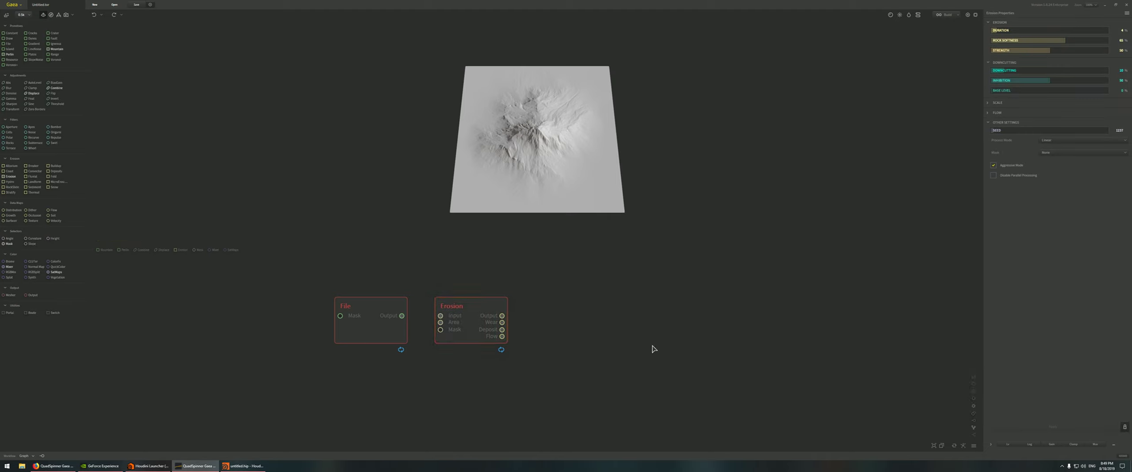
key("Tab")
type("output")
left_click(590, 343)
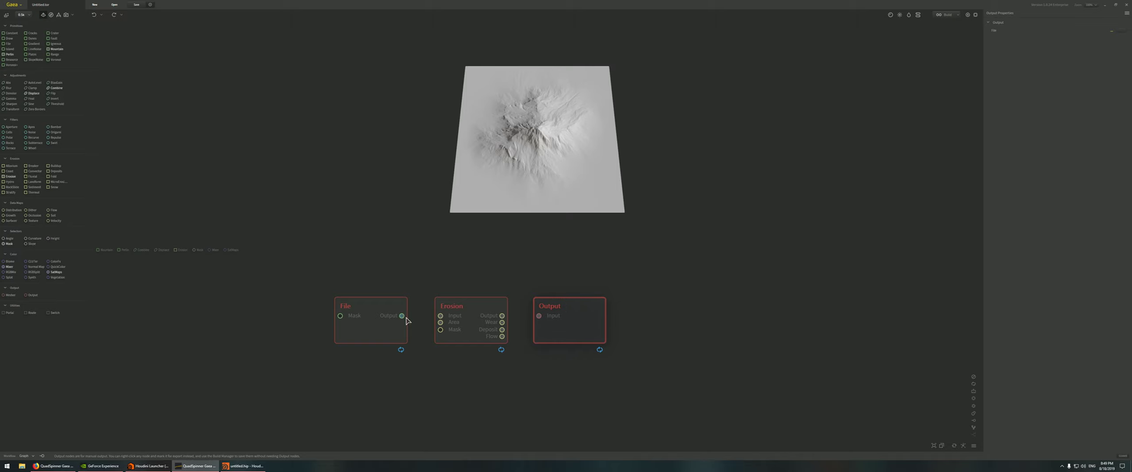
left_click_drag(402, 315, 538, 315)
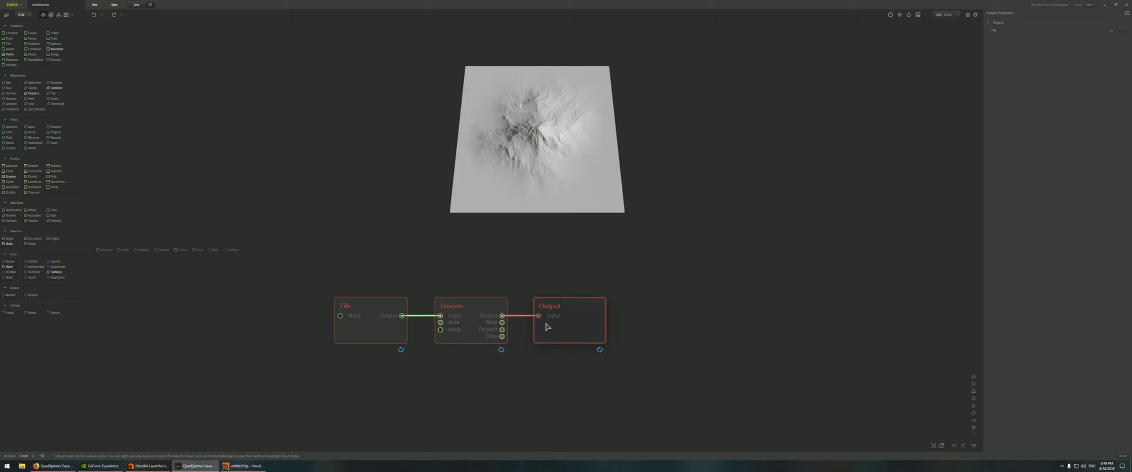
left_click(383, 324)
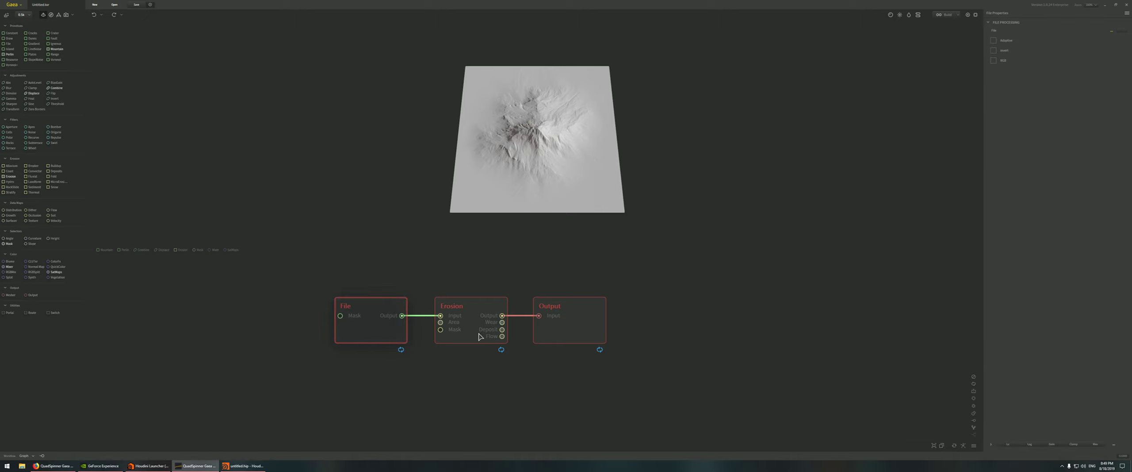
Expose the File node's File setting as an external property
left_click(1126, 13)
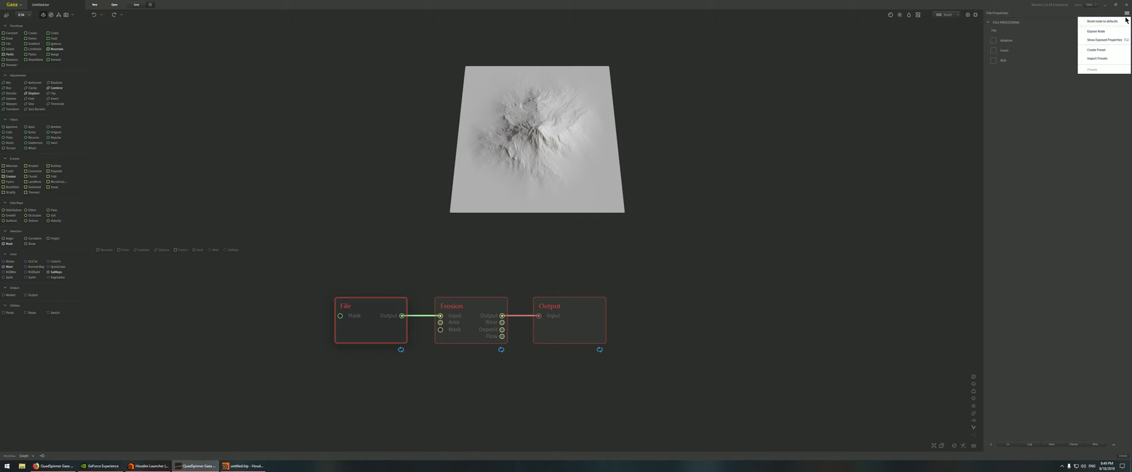
left_click(1104, 36)
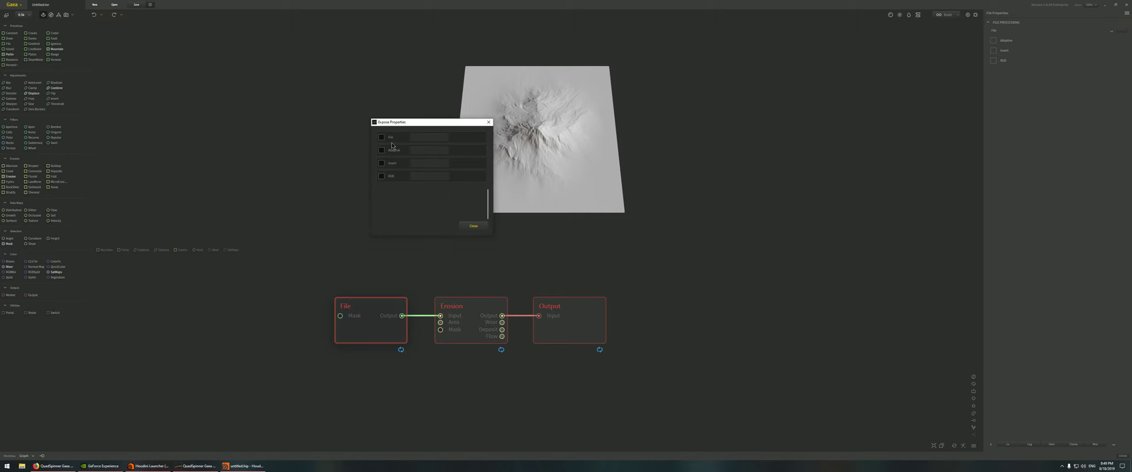
left_click(382, 137)
left_click(473, 226)
Expose the Erosion node's Duration, Strength and Rock Softness settings as properties
left_click(472, 310)
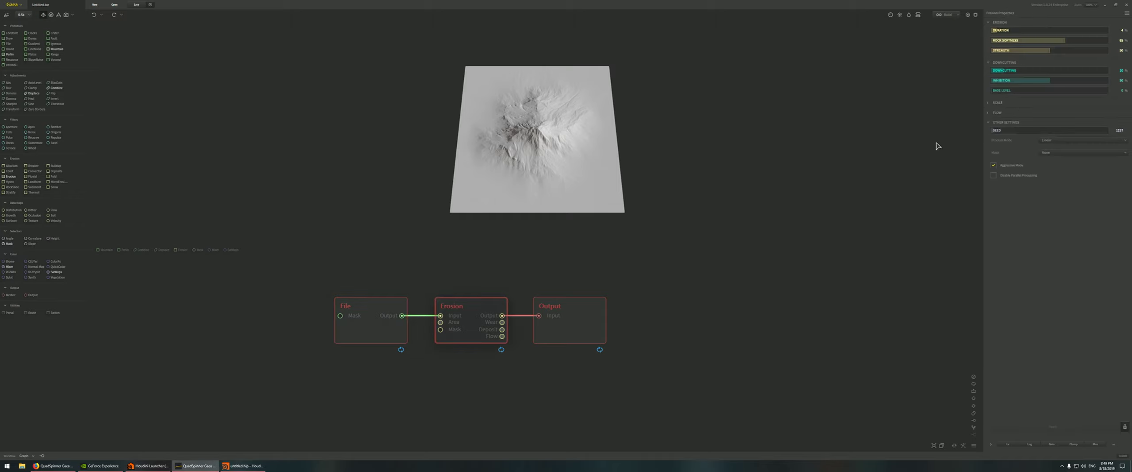
left_click(1127, 13)
left_click(1080, 33)
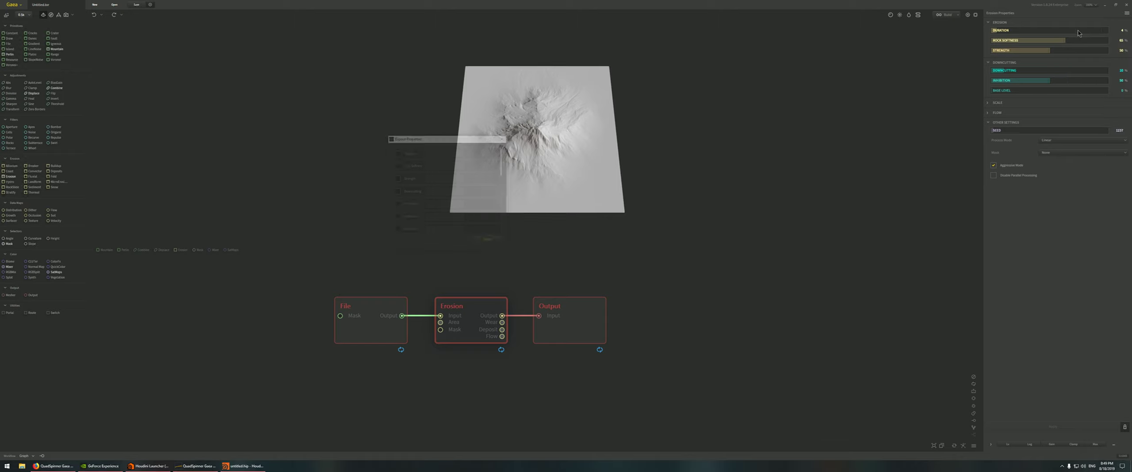
left_click_drag(431, 144, 337, 162)
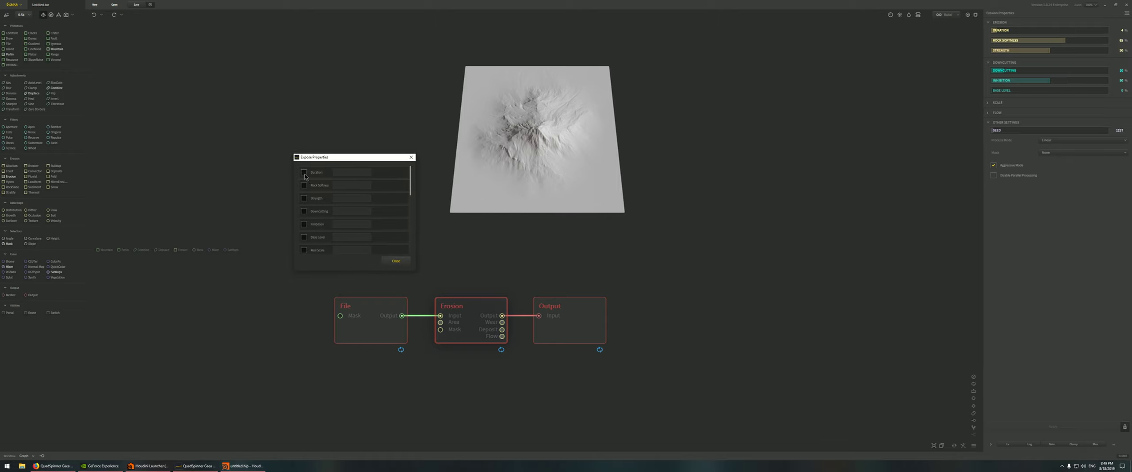
left_click(304, 172)
left_click(304, 198)
left_click(339, 172)
left_click(339, 197)
left_click(354, 185)
left_click(355, 173)
scroll(367, 206, "down", 3)
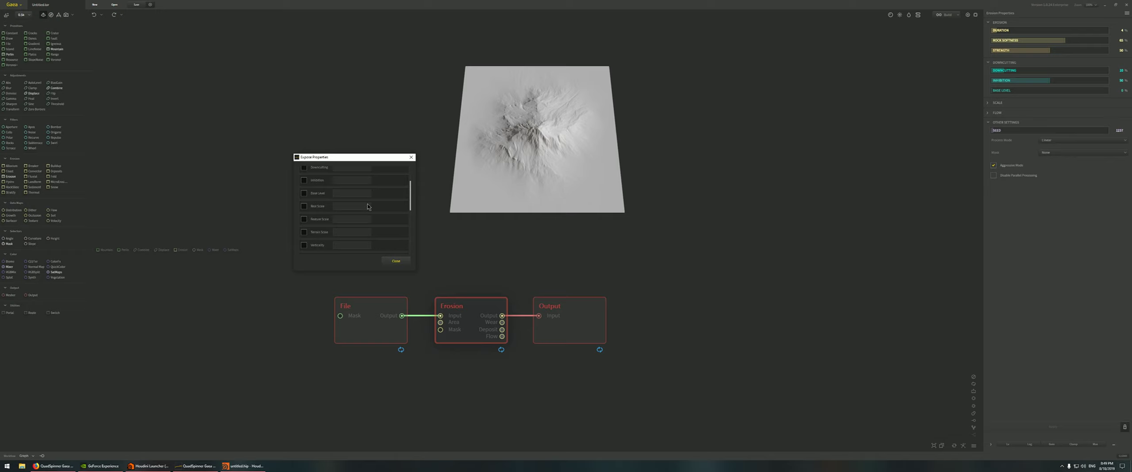
scroll(367, 207, "up", 3)
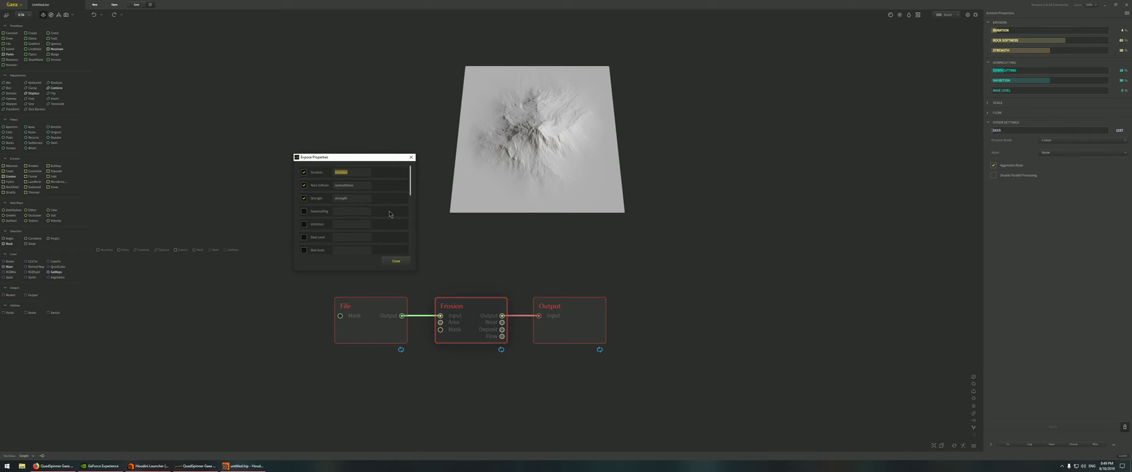
left_click(396, 261)
Position the Output node right beside Erosion and expose its File setting
left_click(591, 322)
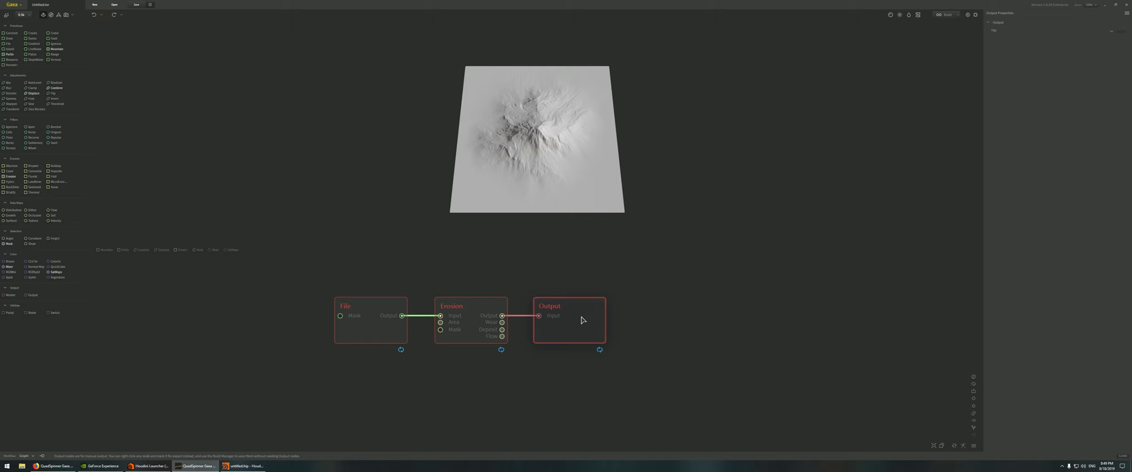
left_click_drag(582, 319, 614, 319)
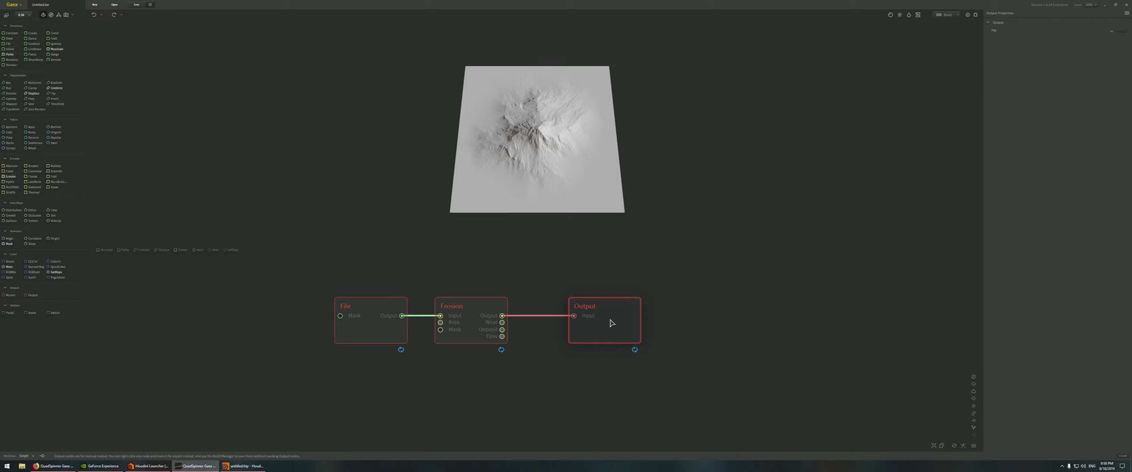
left_click_drag(612, 322, 581, 323)
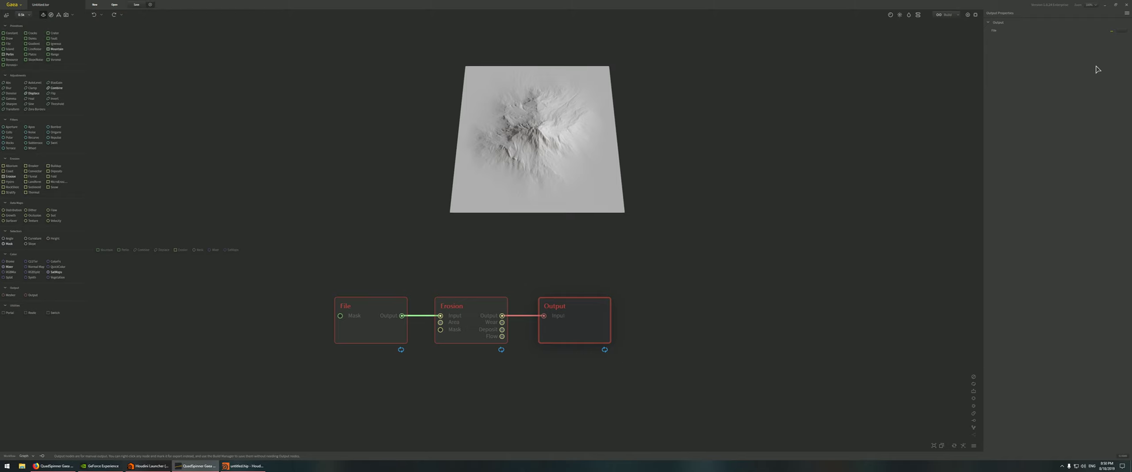
left_click(1127, 13)
left_click(1101, 31)
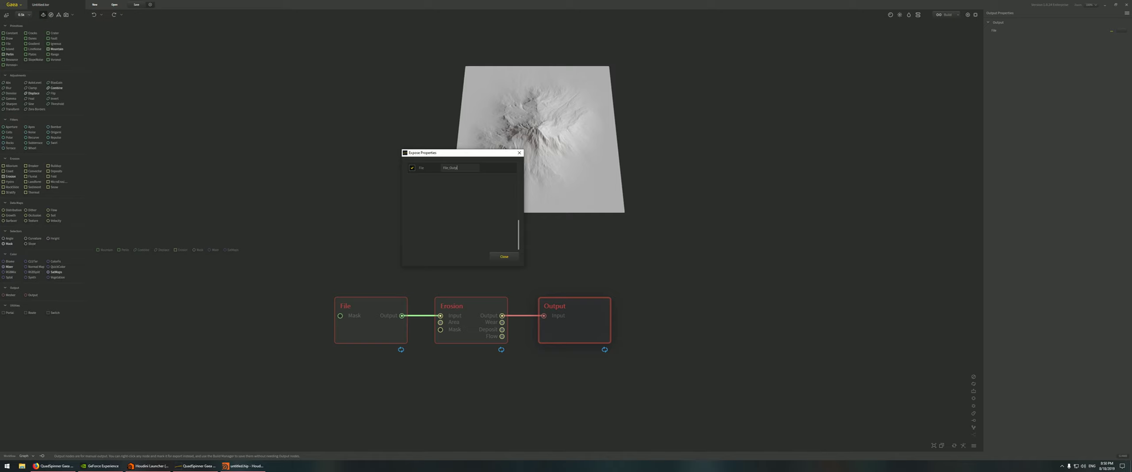
left_click(505, 256)
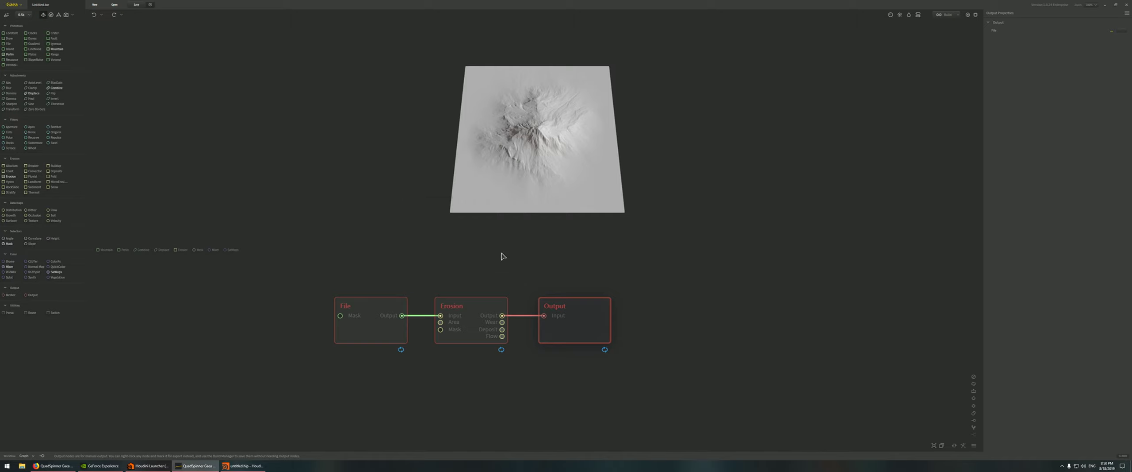
Start a build past the broken nodes warning and turn on Ignore Vertical Scale
left_click(947, 15)
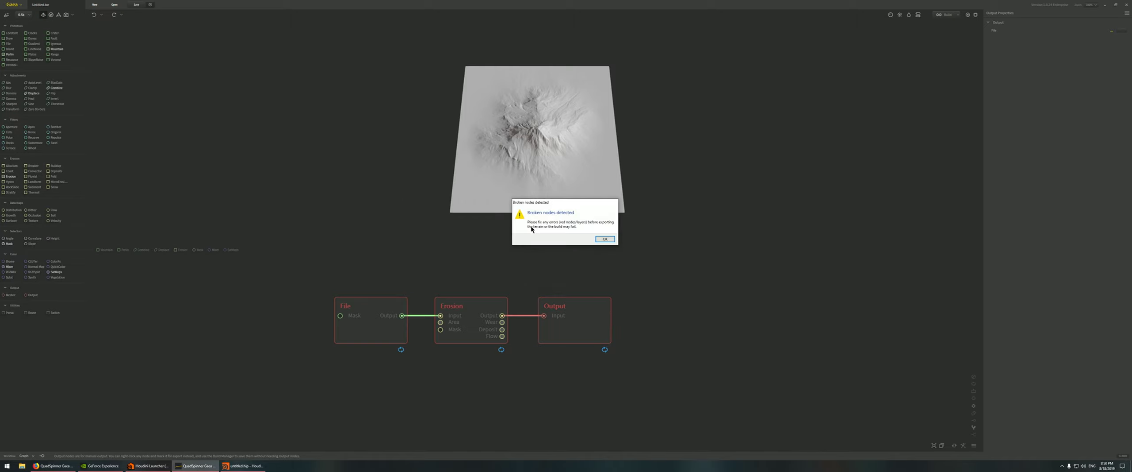
left_click(597, 240)
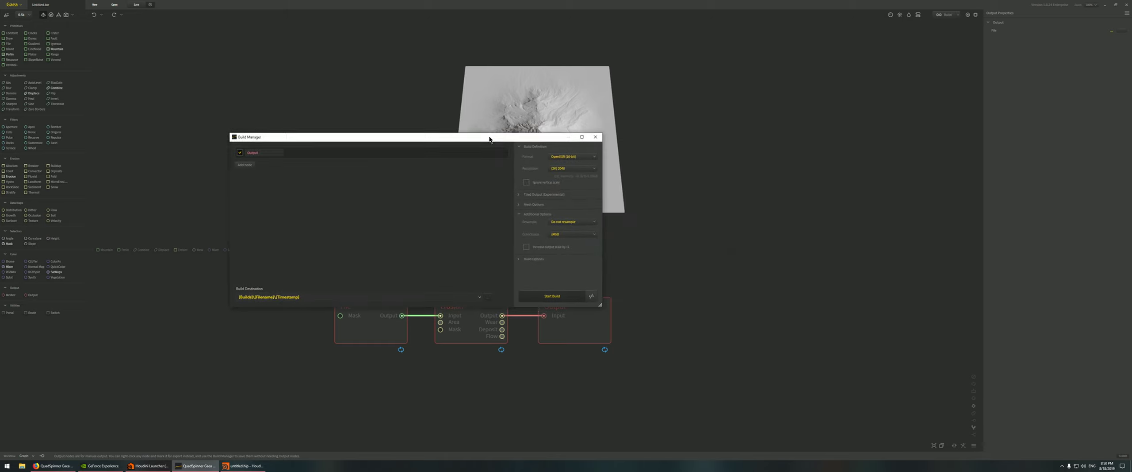
left_click_drag(602, 306, 692, 404)
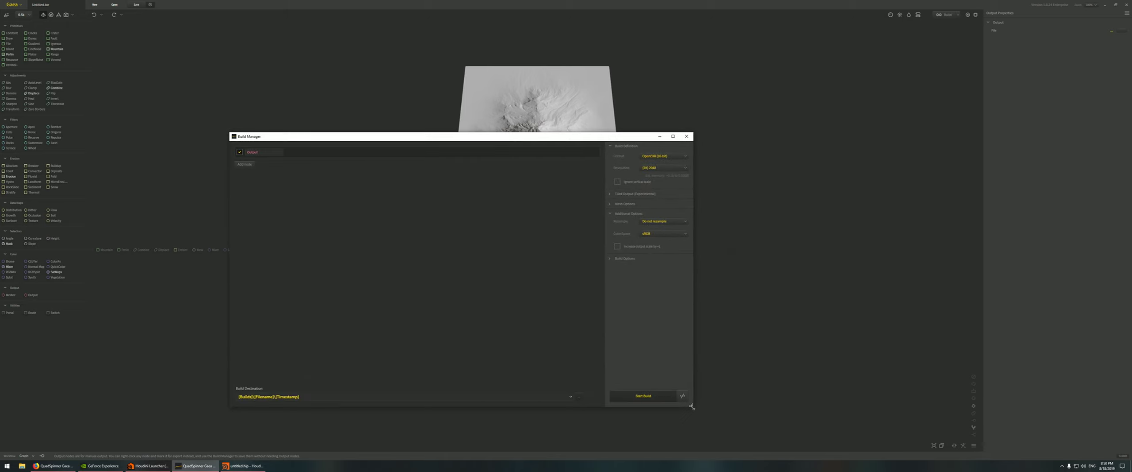
left_click(635, 183)
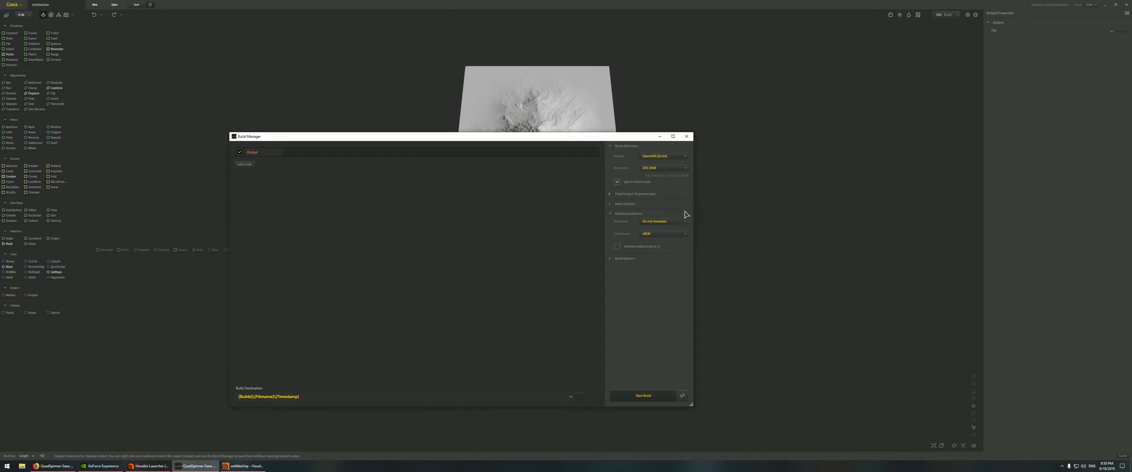
left_click(686, 136)
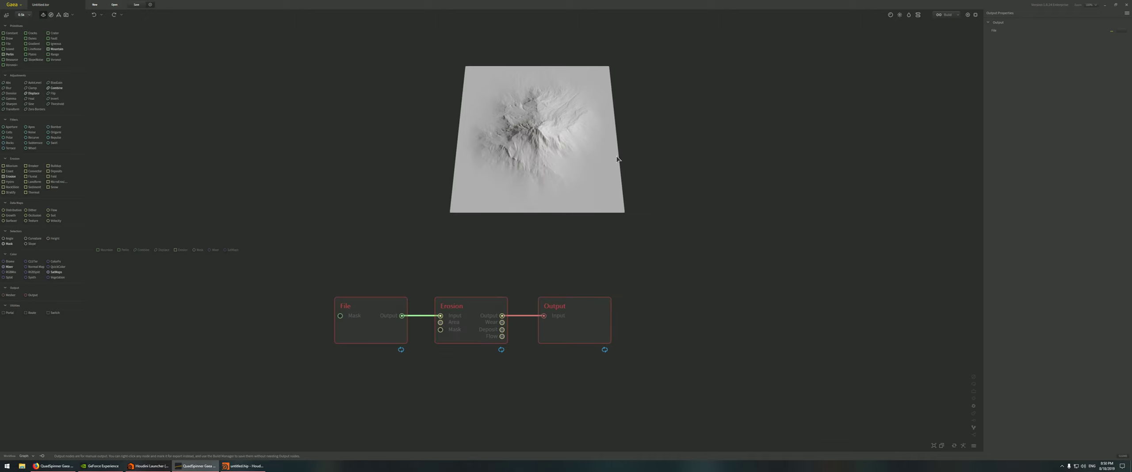
Look through the Output node's property options and the Build options list
left_click(1127, 13)
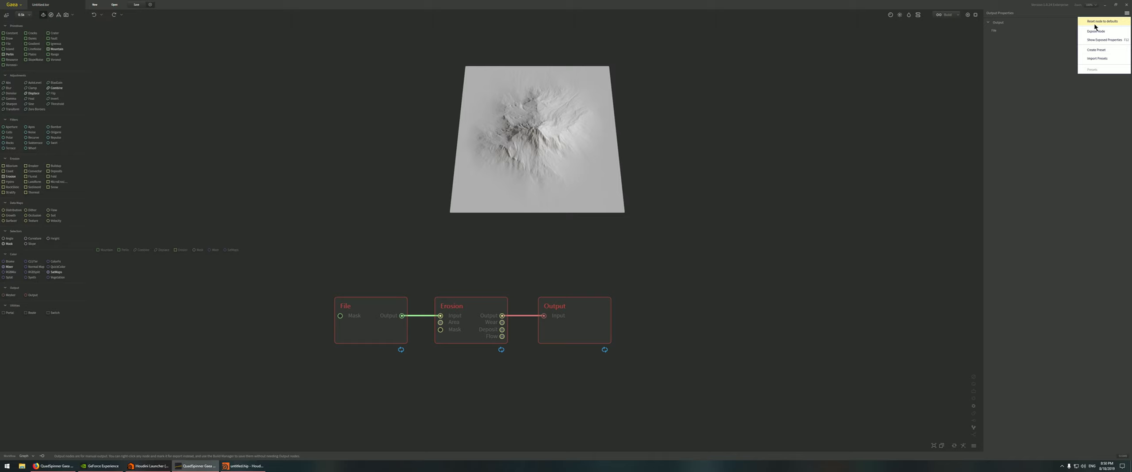
left_click(959, 17)
left_click(958, 15)
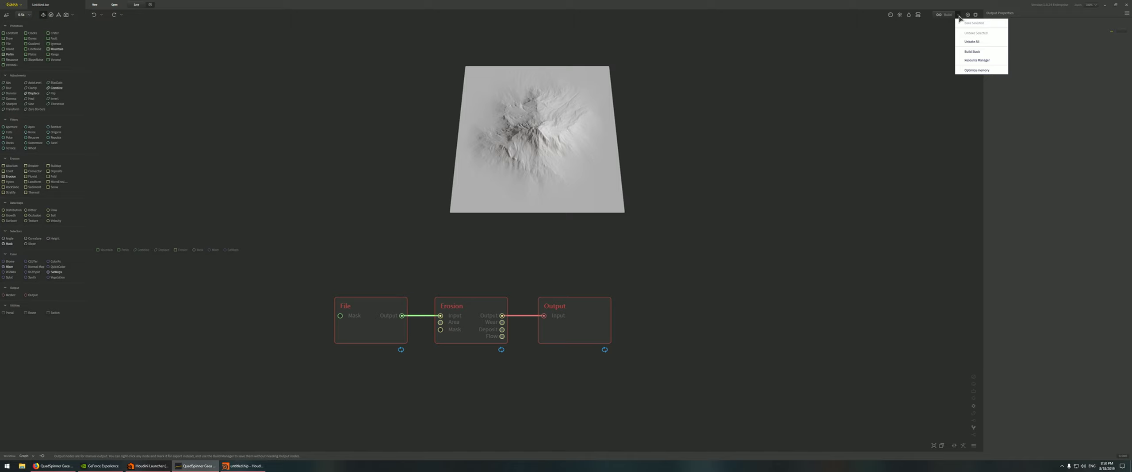
left_click(1069, 124)
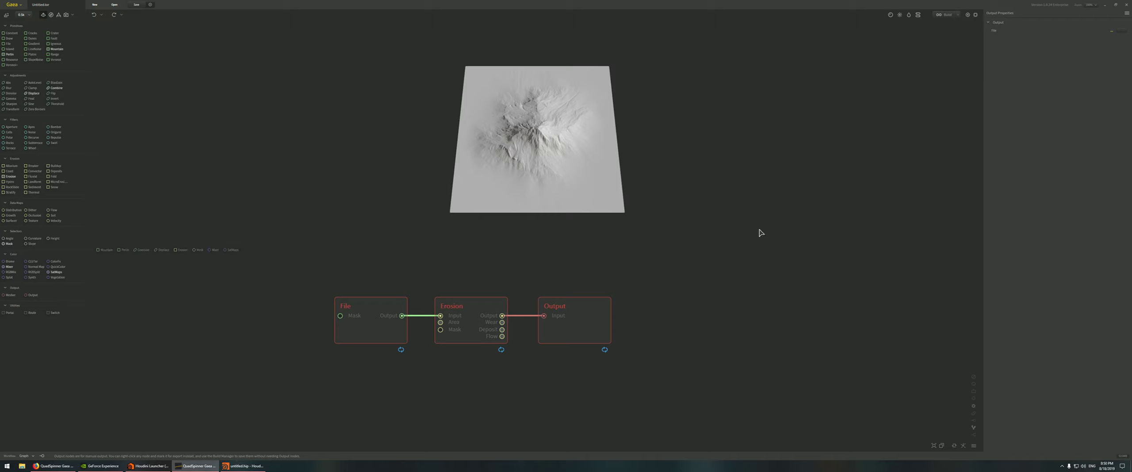
left_click(1127, 13)
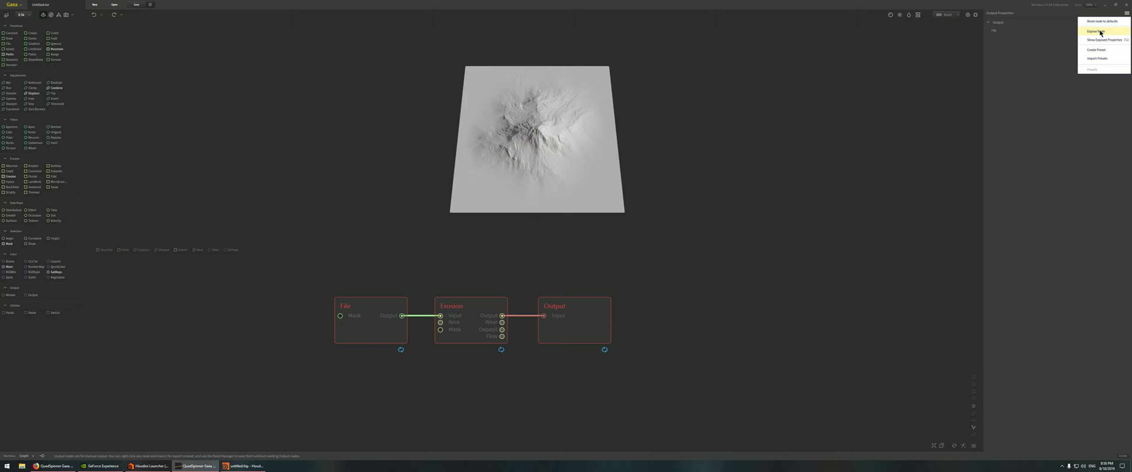
left_click(960, 15)
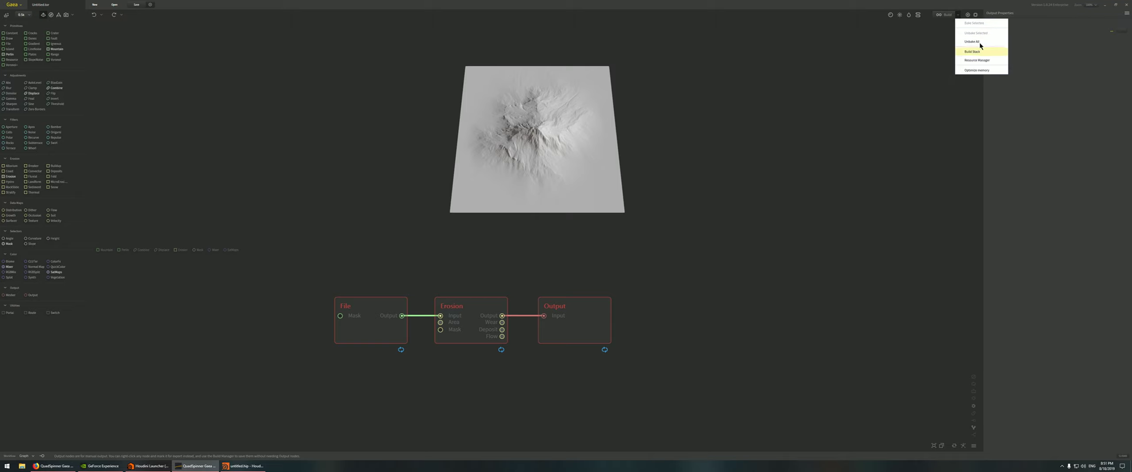
Run the build with resolution left at 2K (2048), then close the build settings
left_click(945, 18)
left_click(605, 239)
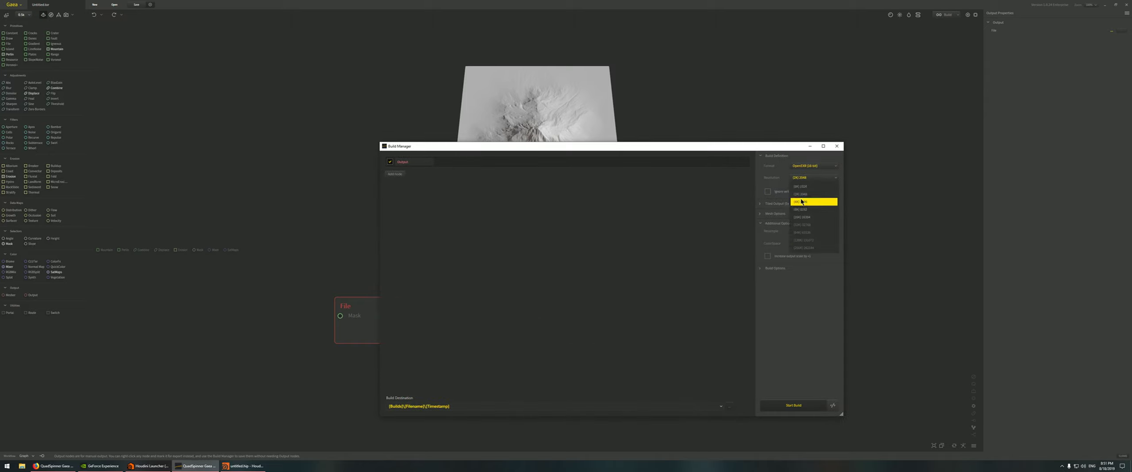
left_click(852, 214)
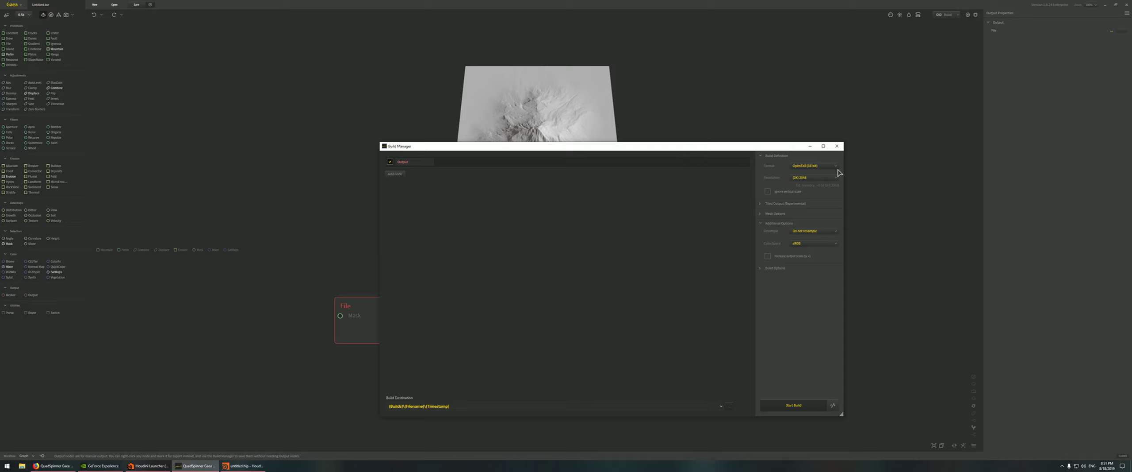
left_click(837, 146)
Open the save dialog and browse to the Automation folder
left_click(137, 4)
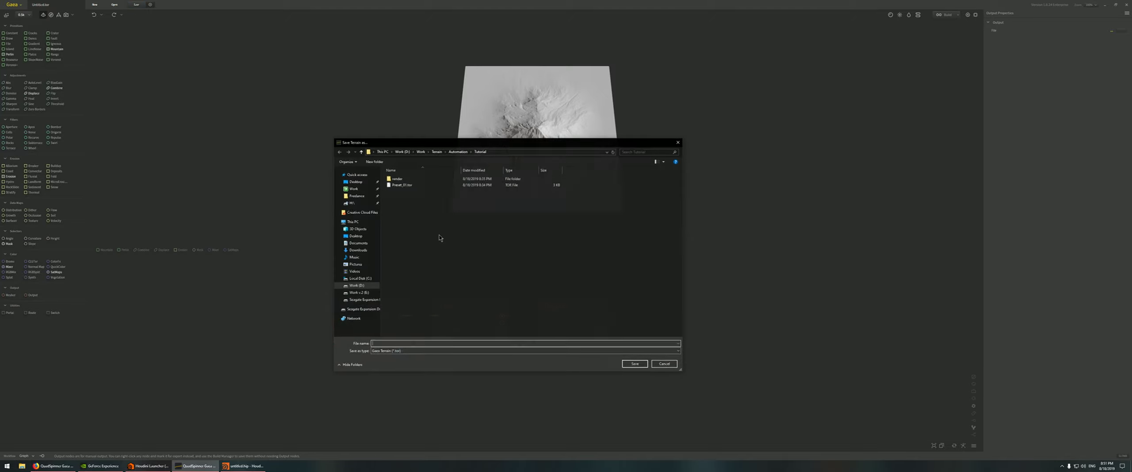
left_click_drag(507, 145, 711, 92)
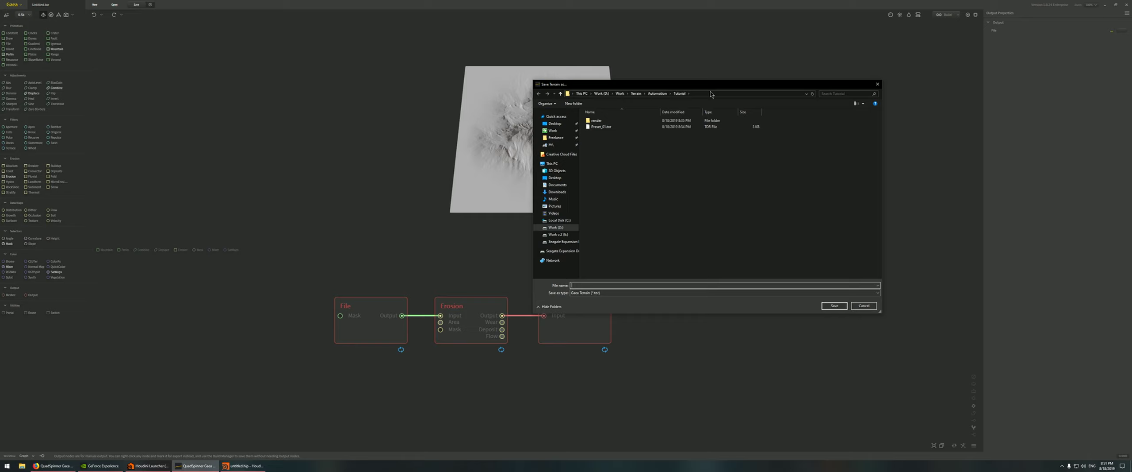
left_click(658, 93)
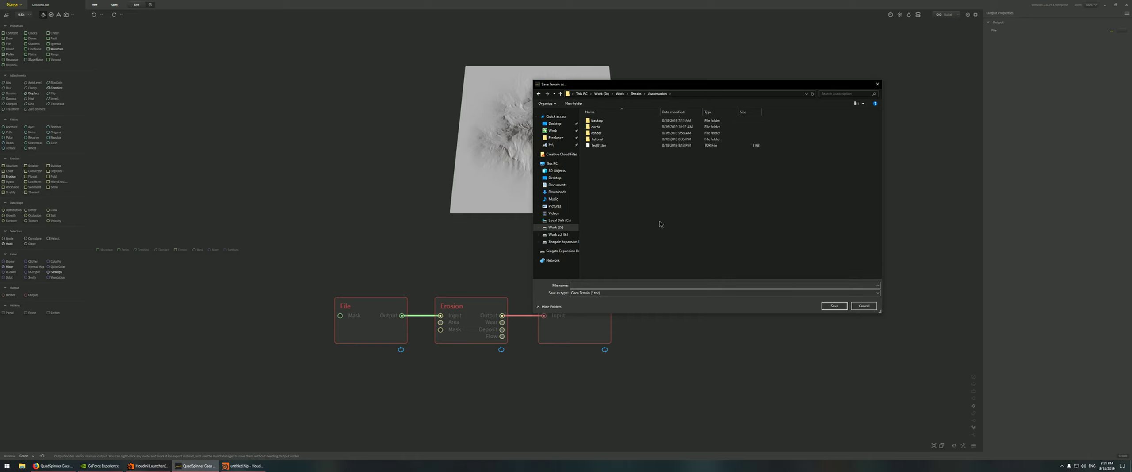
left_click(637, 93)
double_click(602, 120)
Create a Gaea_Automation folder and save the project in it as Gaea_automation_test.tor
right_click(611, 164)
mouse_move(637, 234)
left_click(703, 237)
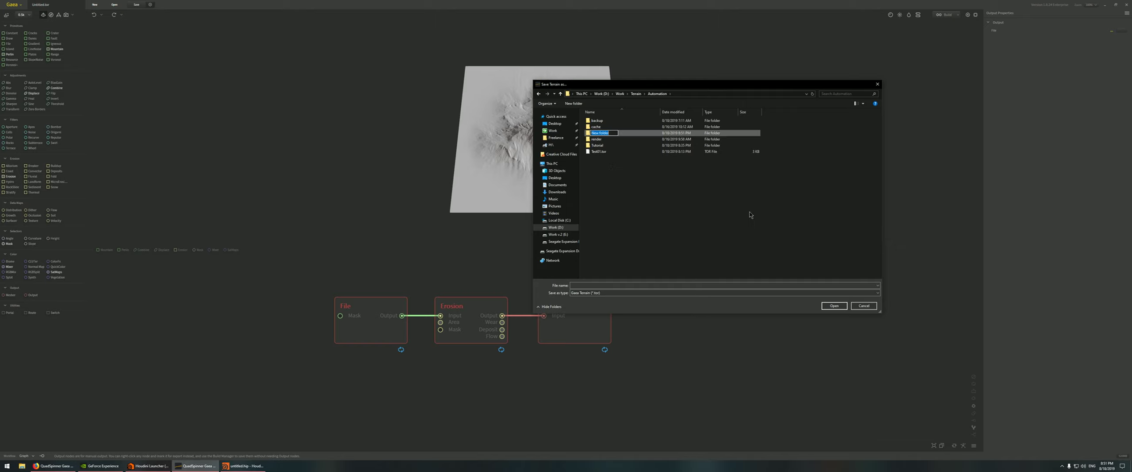
type("Gaea_Automation")
key("Return")
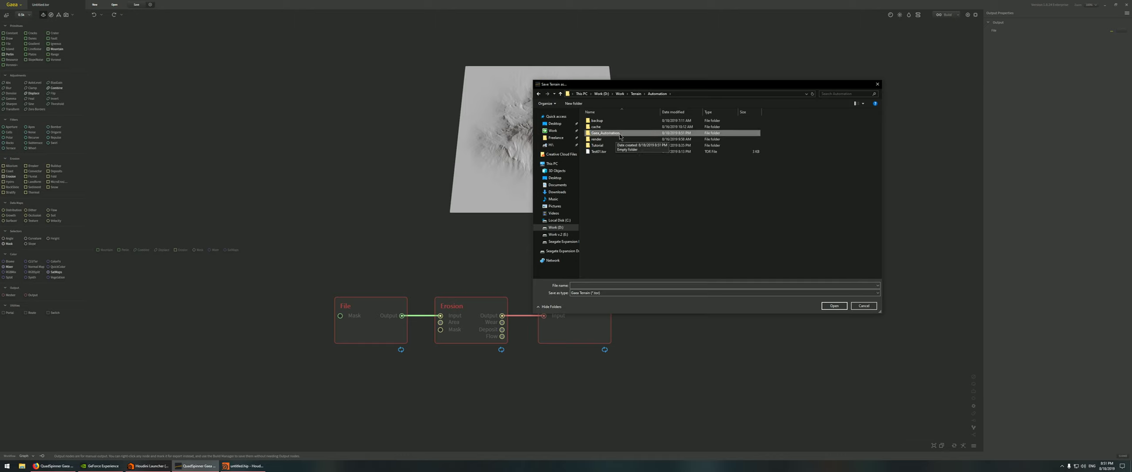
double_click(606, 132)
left_click(682, 285)
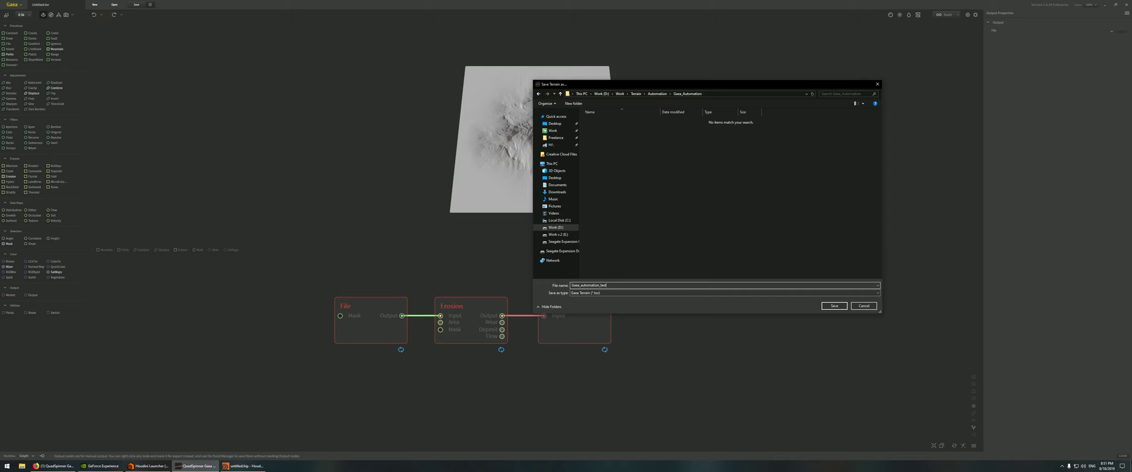
left_click(840, 305)
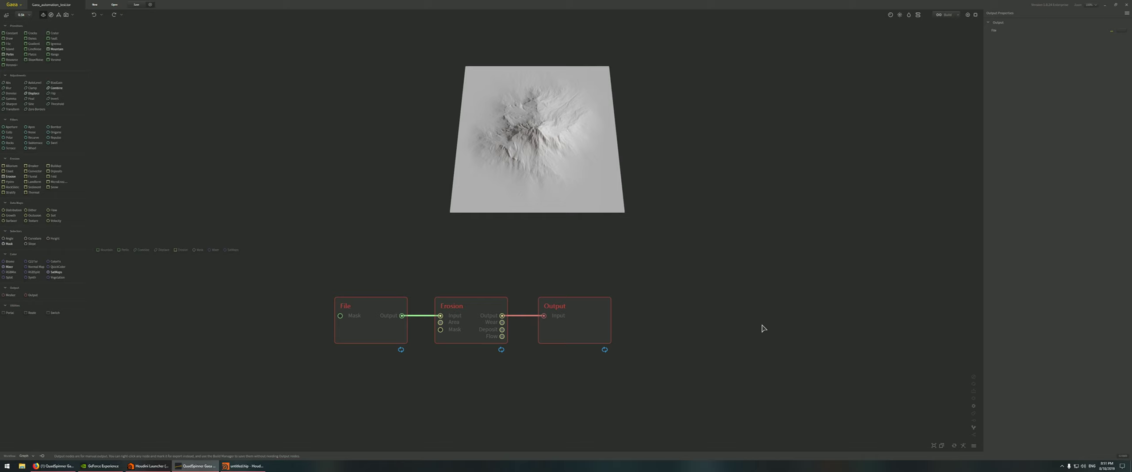
Browse Work > Terrain > Automation > Gaea_Automation to find the .tor file, then return to Gaea
left_click(21, 465)
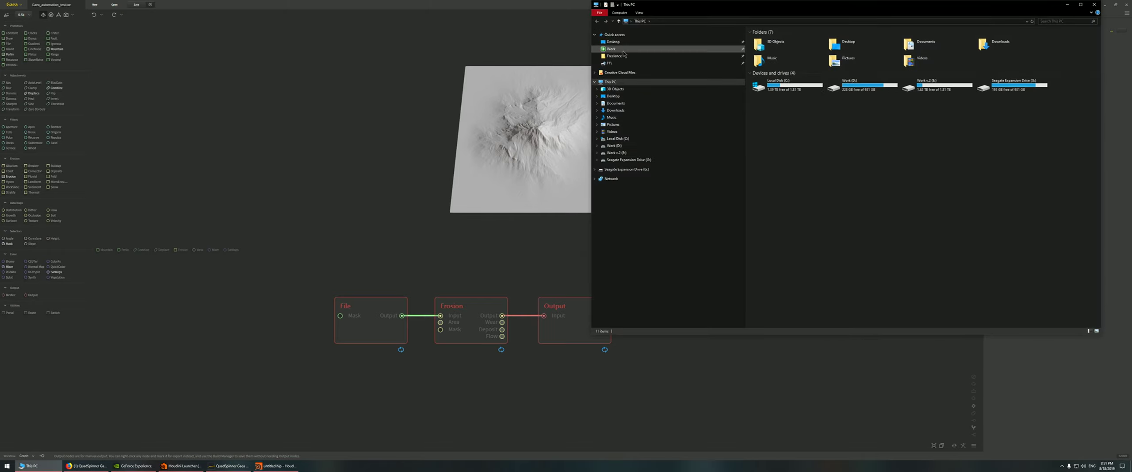
left_click(619, 49)
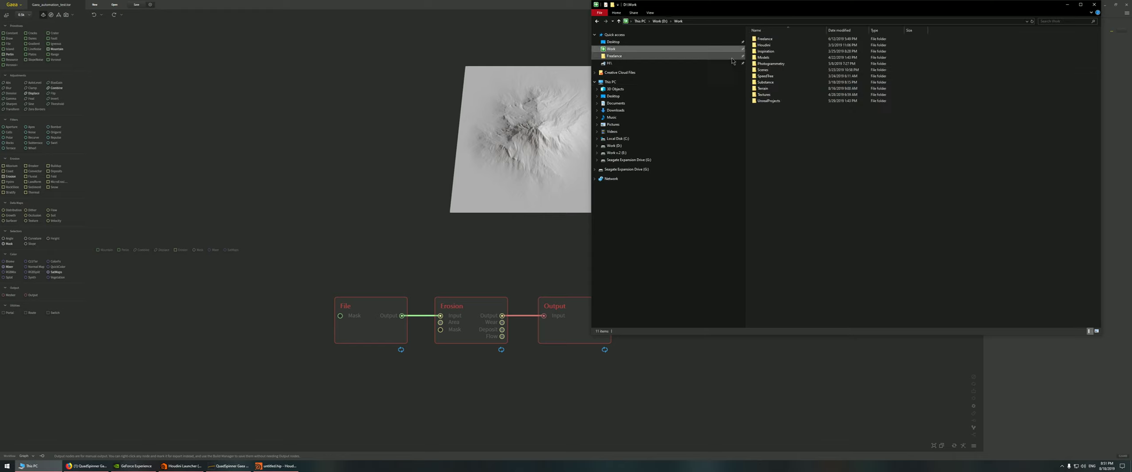
double_click(768, 90)
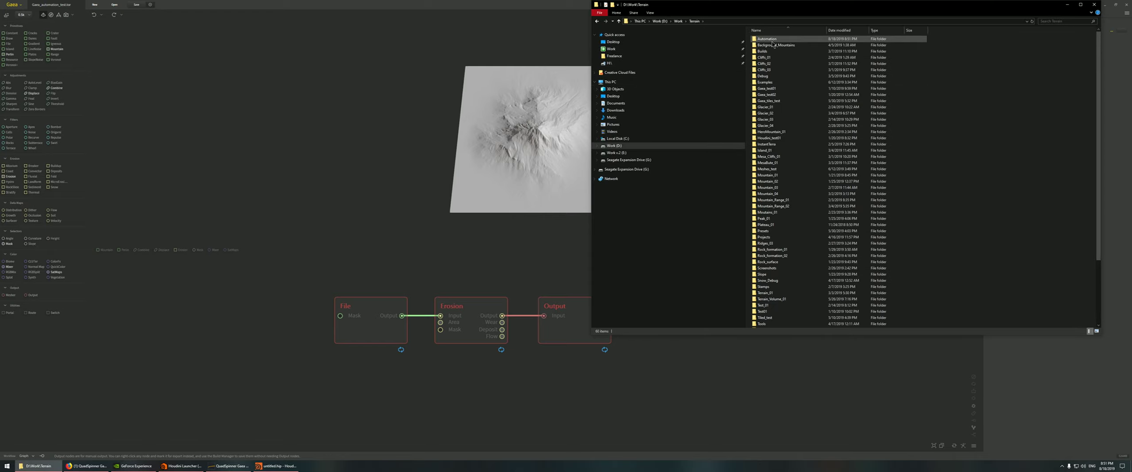
double_click(768, 45)
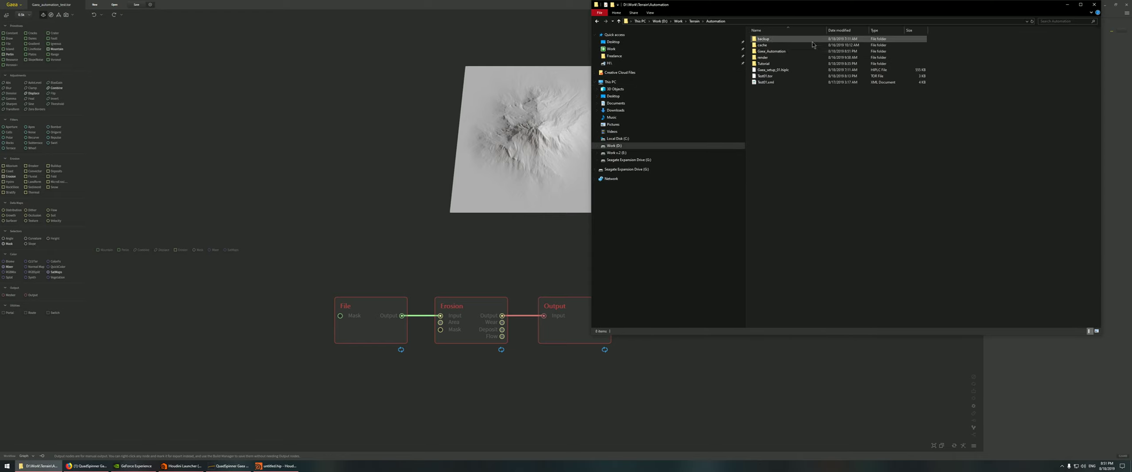
double_click(770, 51)
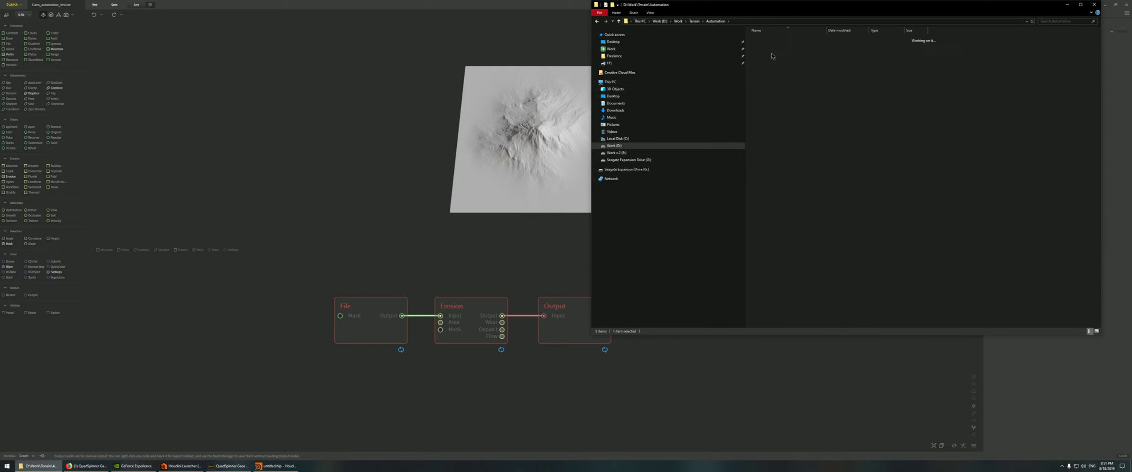
right_click(802, 66)
left_click(871, 10)
left_click_drag(870, 9, 768, 149)
left_click(994, 26)
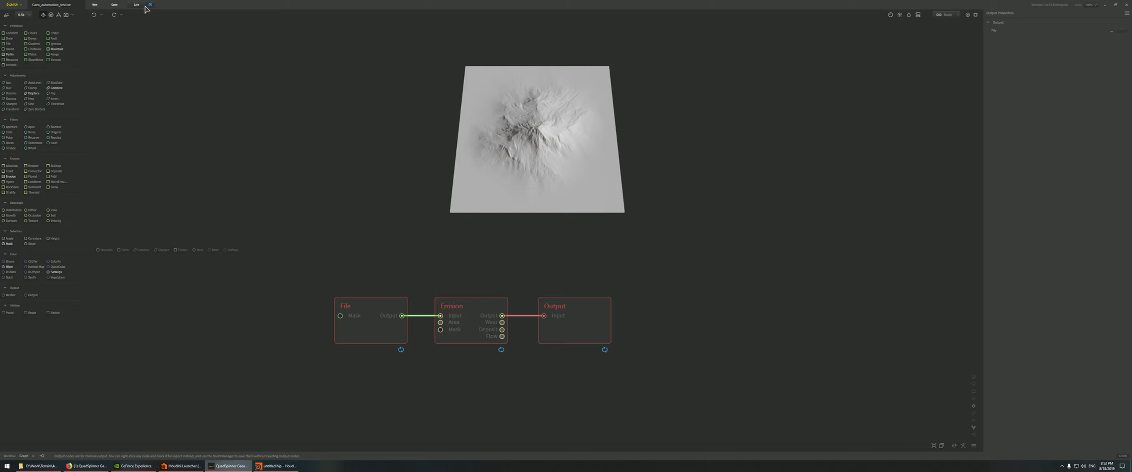
Run the build past the erosion warning and flag the Output node for export
left_click(40, 465)
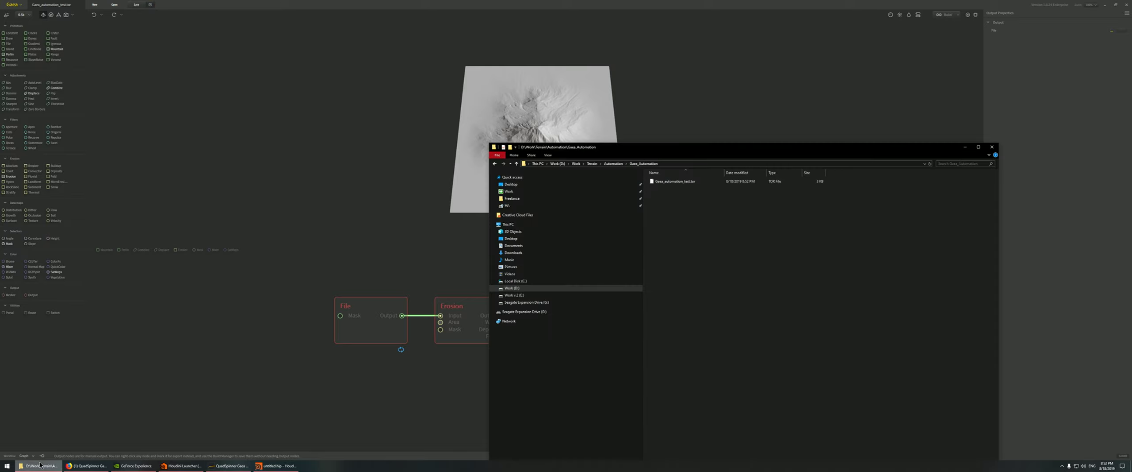
left_click(40, 465)
left_click(941, 17)
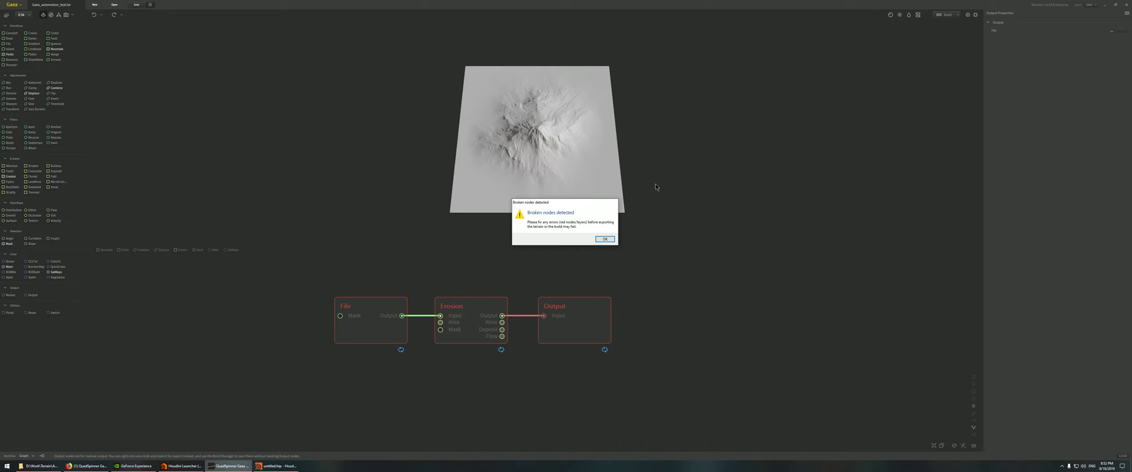
left_click(603, 238)
left_click(836, 147)
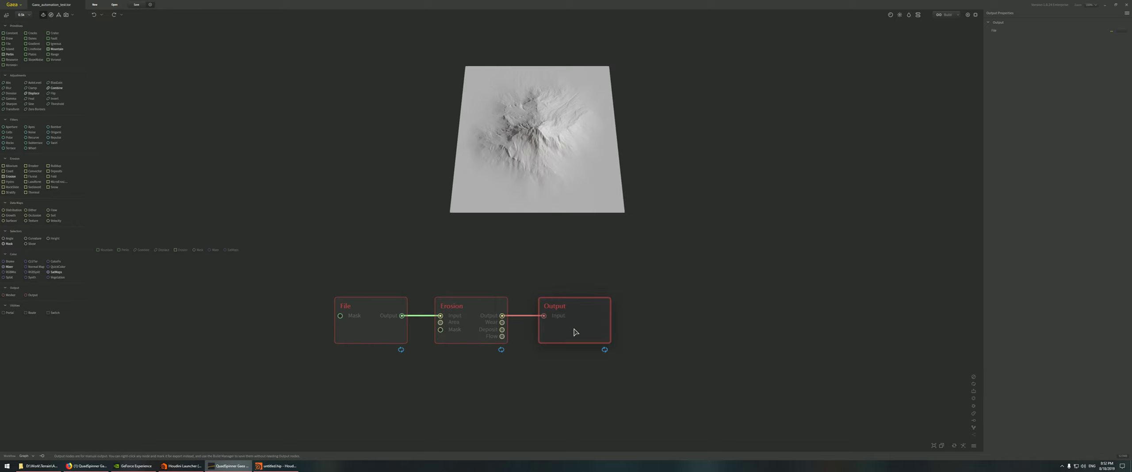
mouse_move(576, 329)
mouse_move(580, 329)
left_mouse_down()
mouse_move(628, 312)
mouse_move(575, 326)
left_mouse_up()
Resave Gaea_automation_test.tor and hide the File Explorer window
left_click(136, 4)
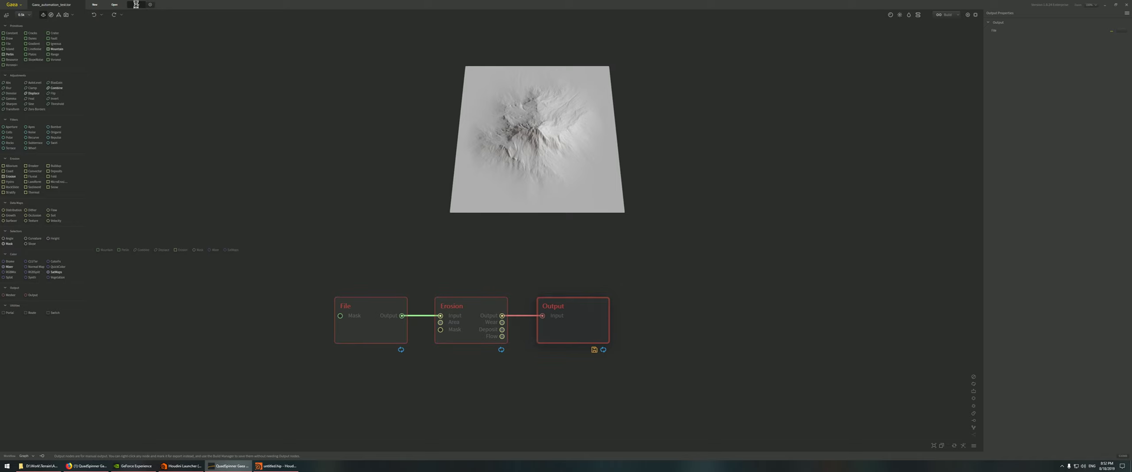
left_click(53, 465)
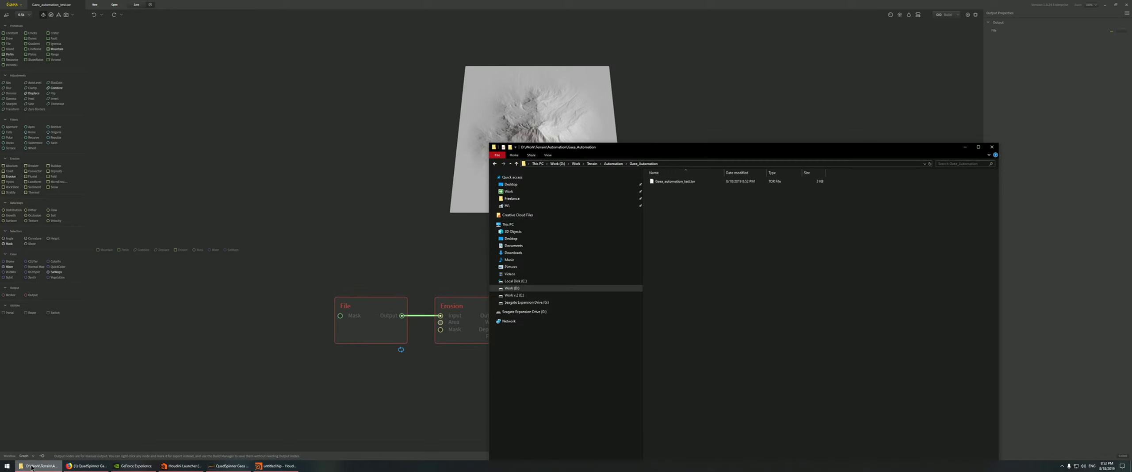
right_click(691, 282)
left_click(682, 279)
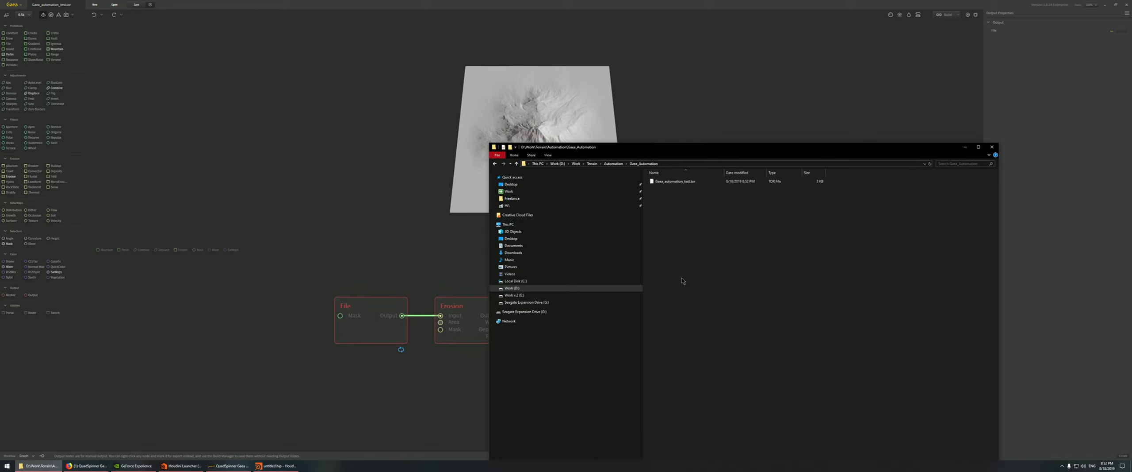
left_click(962, 147)
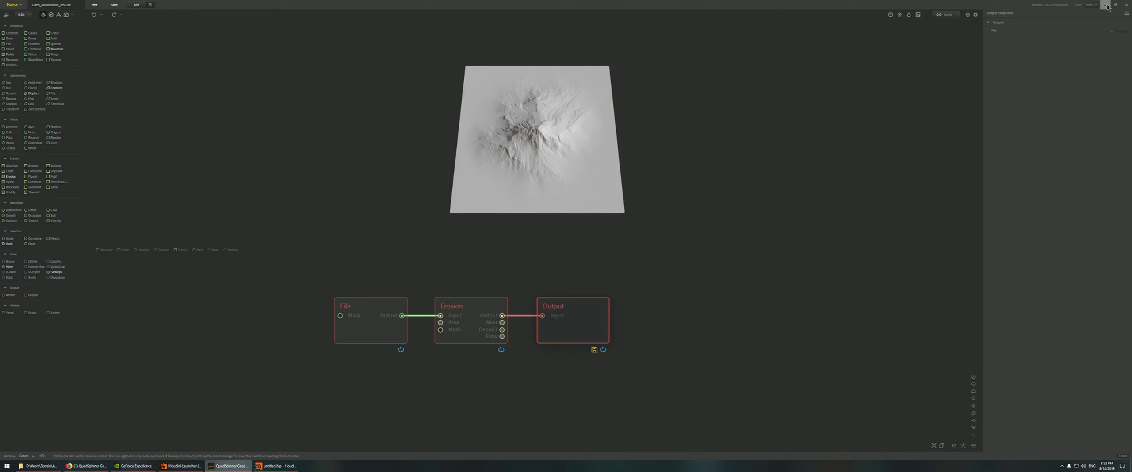
Back in Houdini, add a heightfield1 HeightField node and frame its flat plane
left_click(1106, 6)
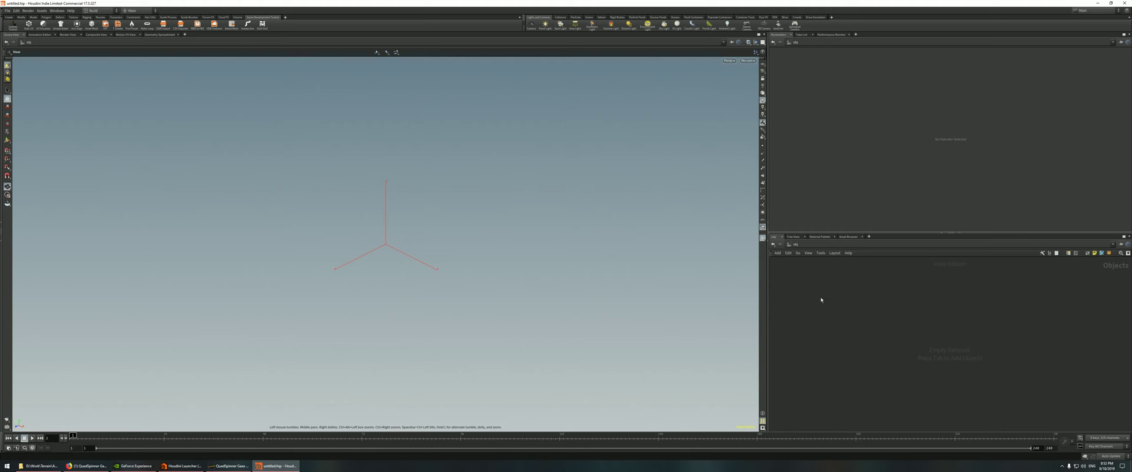
key("Tab")
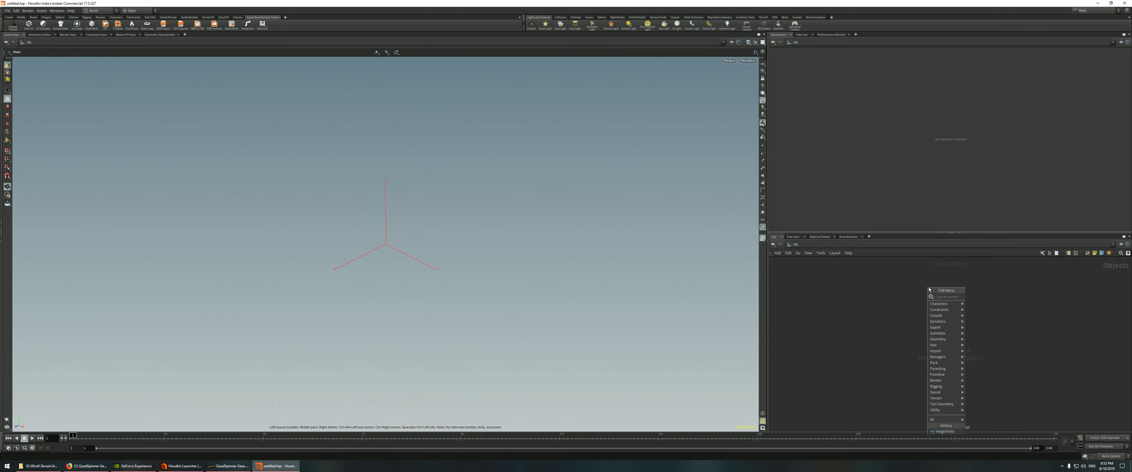
key("Tab")
type("heigh")
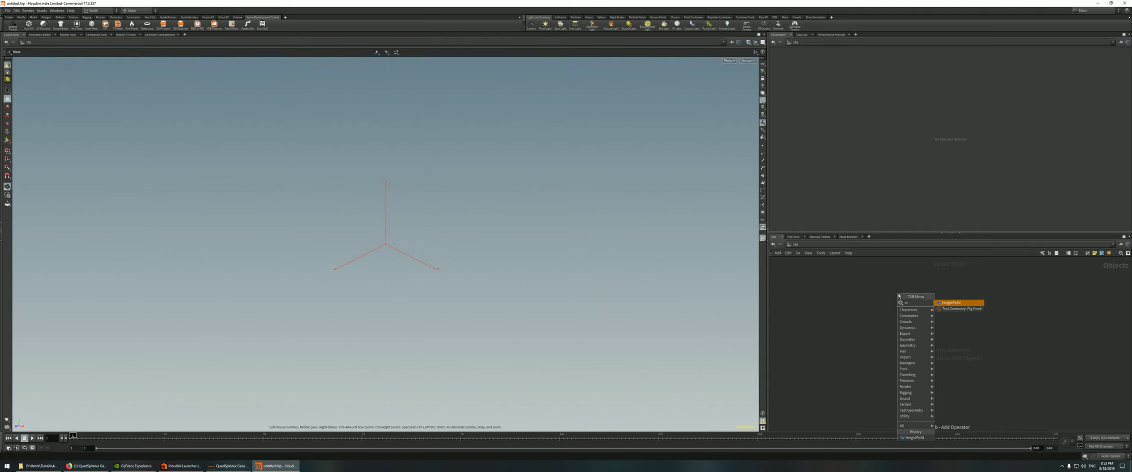
left_click(946, 302)
left_click(909, 314)
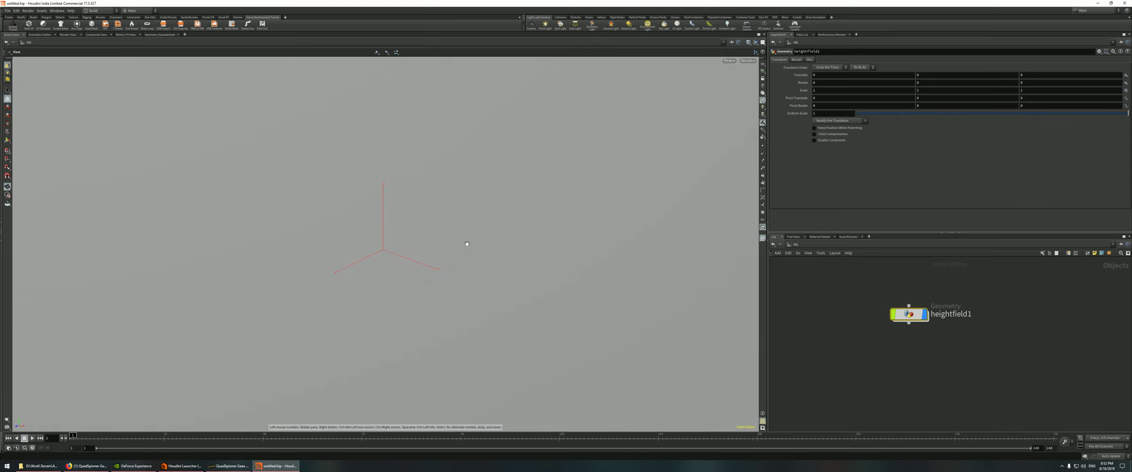
key("f")
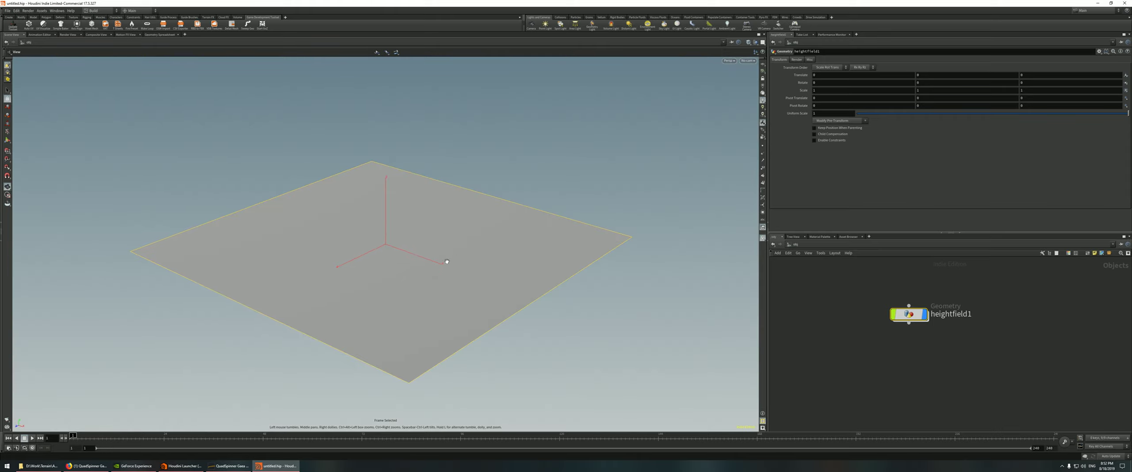
left_click_drag(447, 261, 683, 299)
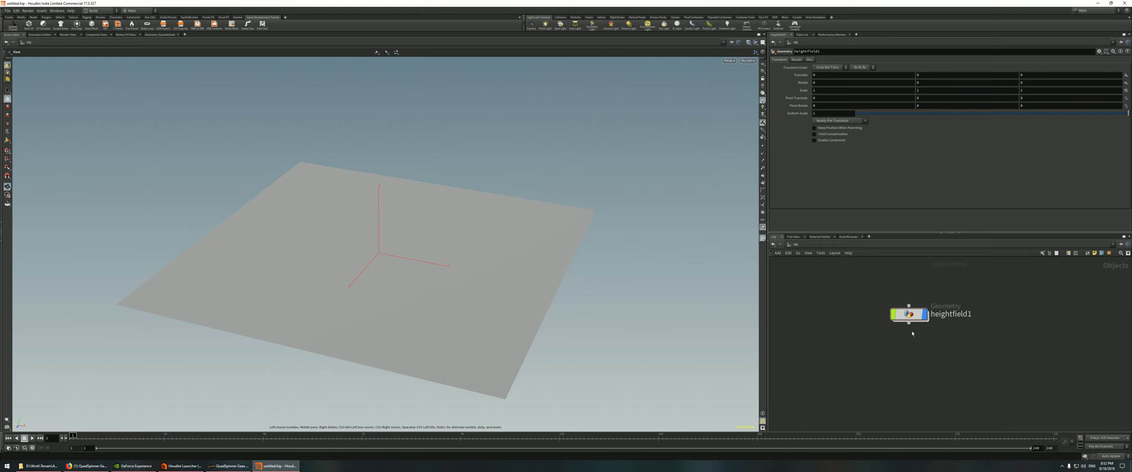
Dive inside heightfield1, glancing at the Gaea project before returning to Houdini
double_click(909, 314)
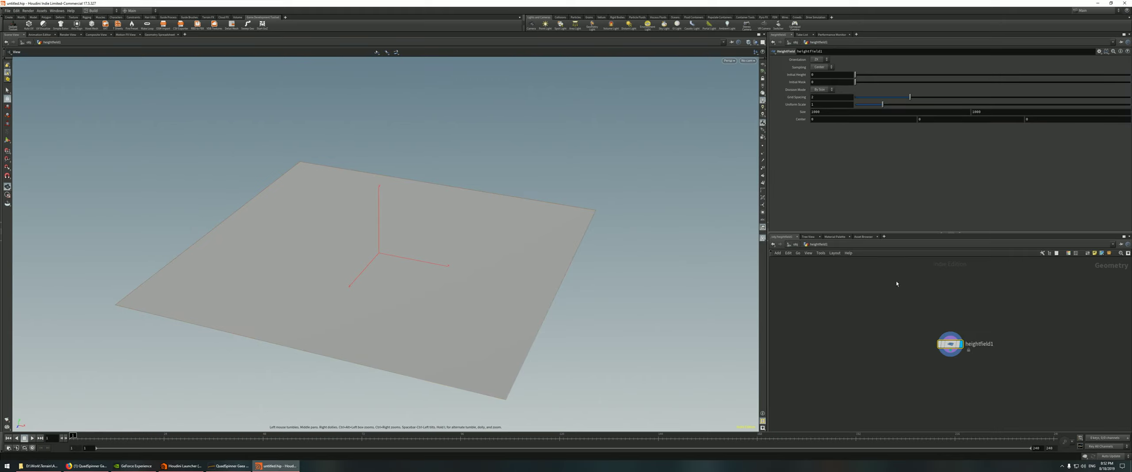
key("Tab")
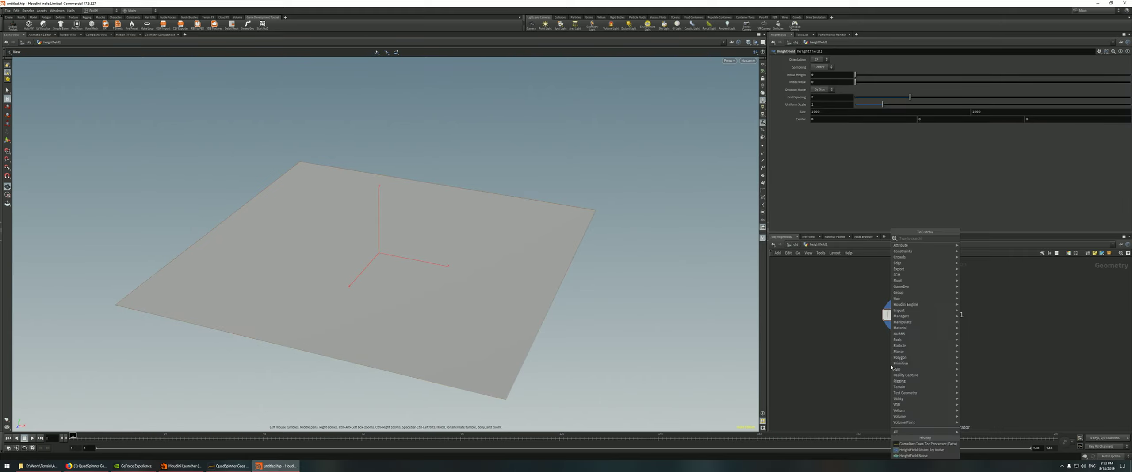
left_click(228, 466)
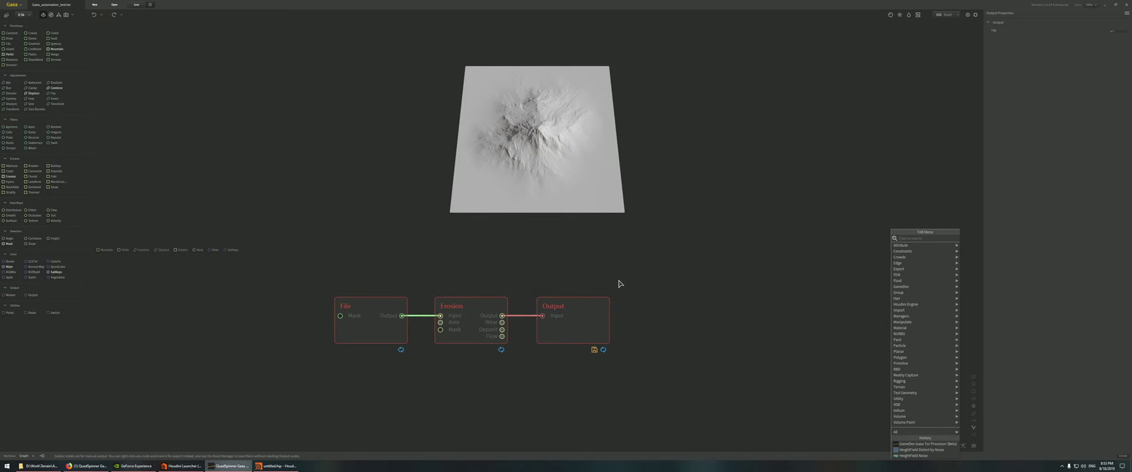
left_click(1105, 5)
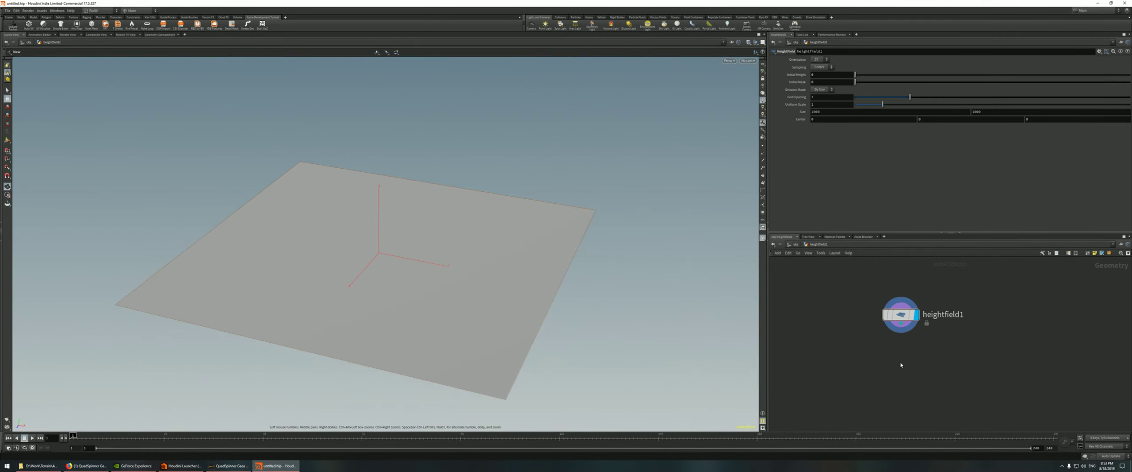
Add a HeightField Noise node below heightfield1 and set its display flag
key("Tab")
type("noise")
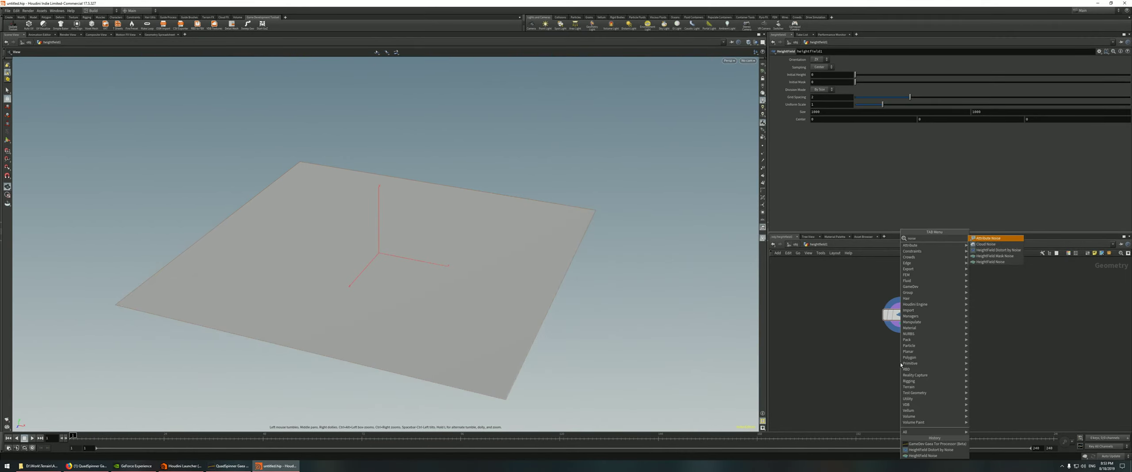
left_click(991, 262)
left_click(895, 350)
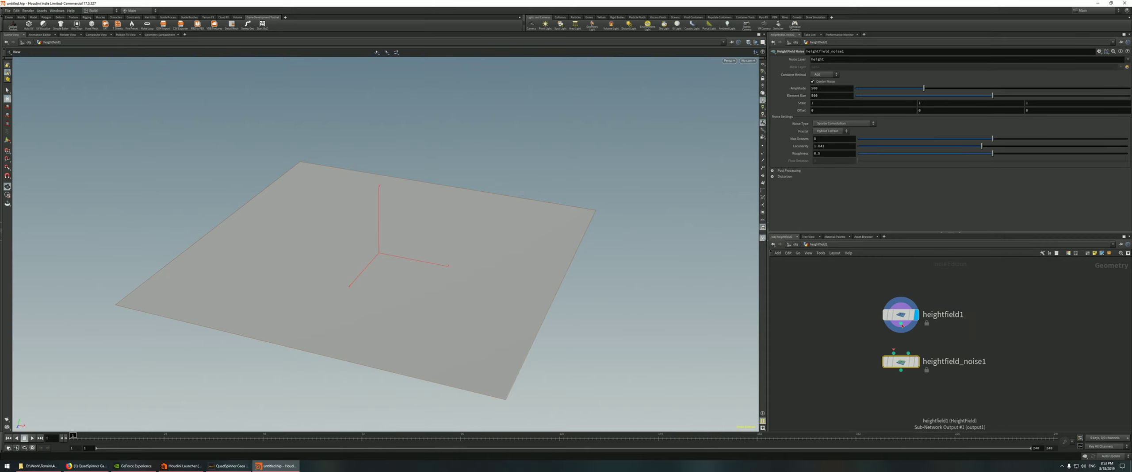
left_click(917, 362)
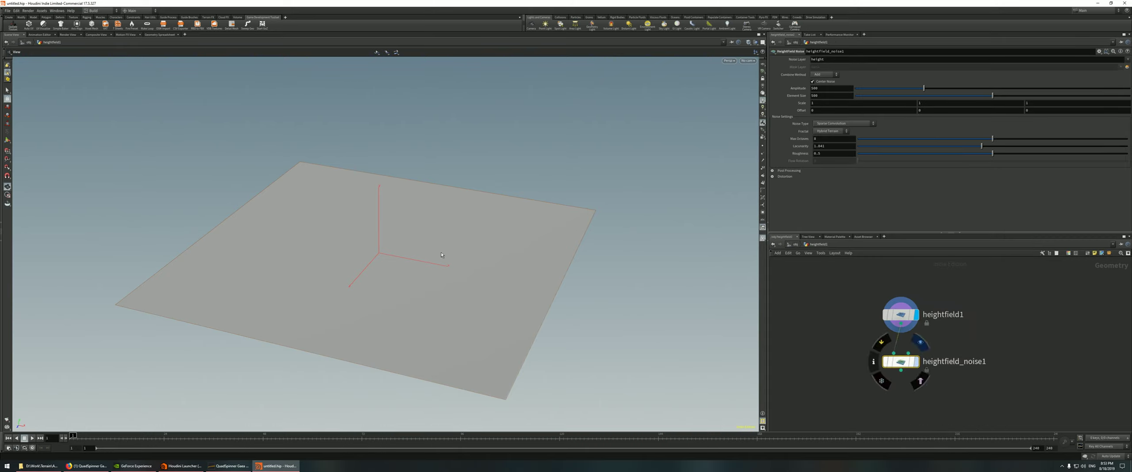
left_click_drag(476, 258, 445, 239)
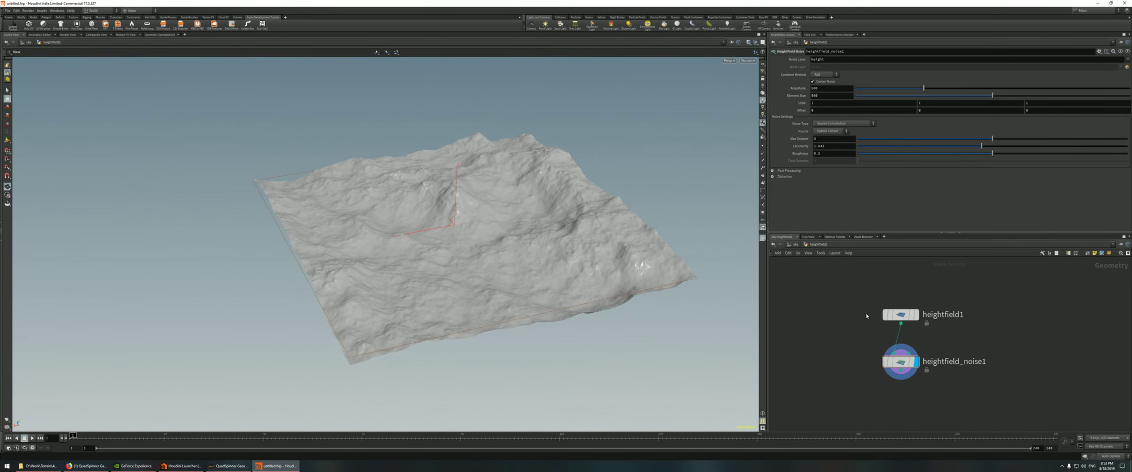
Add heightfield_distort1 after heightfield_noise1, with element size 285 and a higher amplitude
scroll(907, 381, "up", 3)
key("Tab")
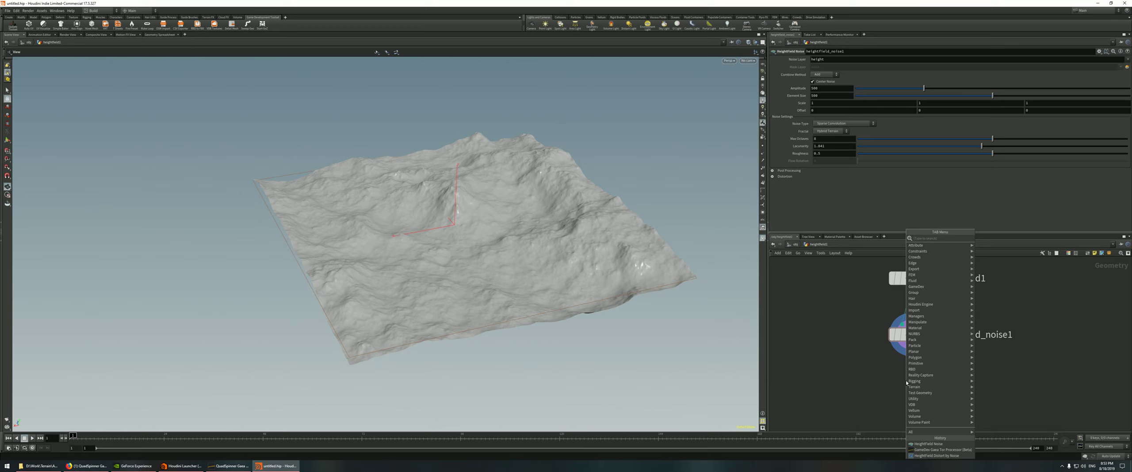
type("dis")
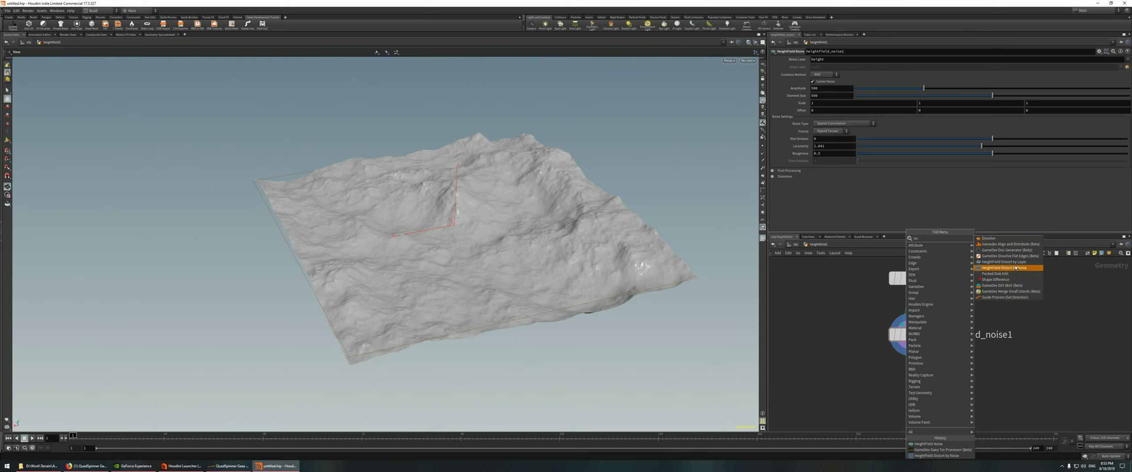
left_click(1017, 270)
left_click(911, 388)
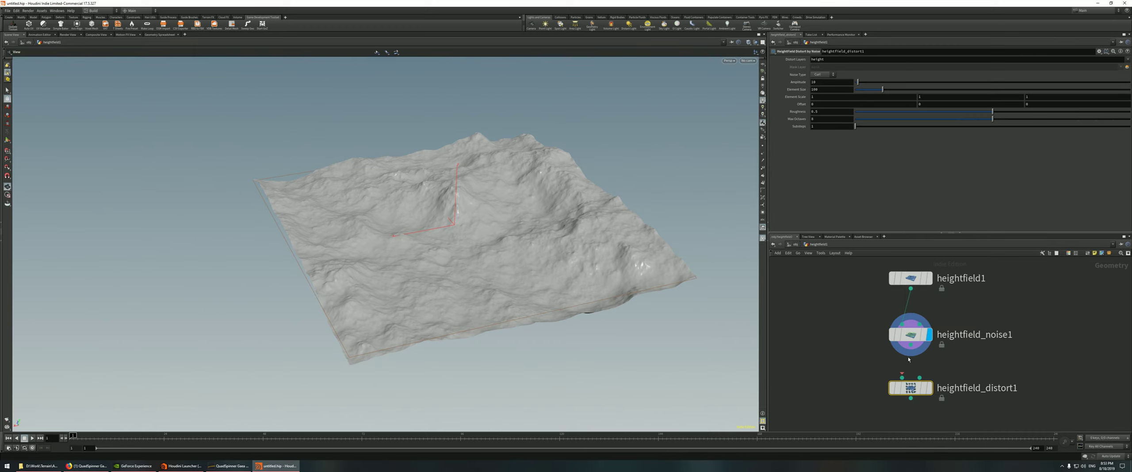
left_click_drag(912, 350, 910, 385)
left_click(929, 387)
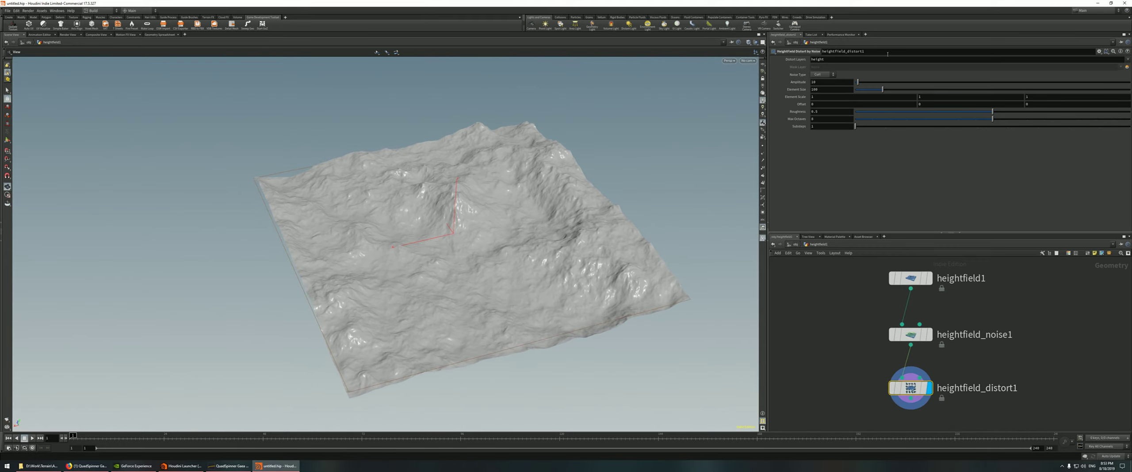
left_click_drag(878, 89, 934, 89)
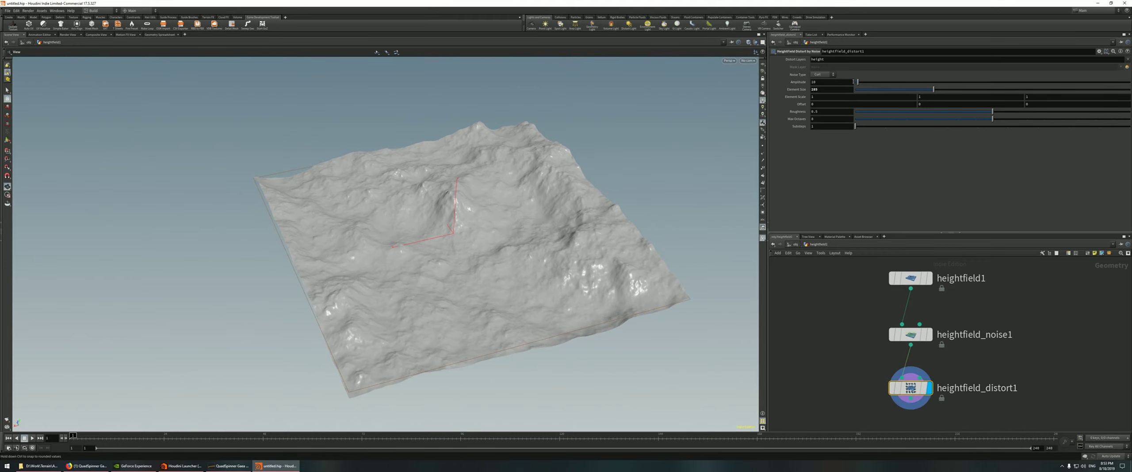
left_click_drag(860, 83, 898, 87)
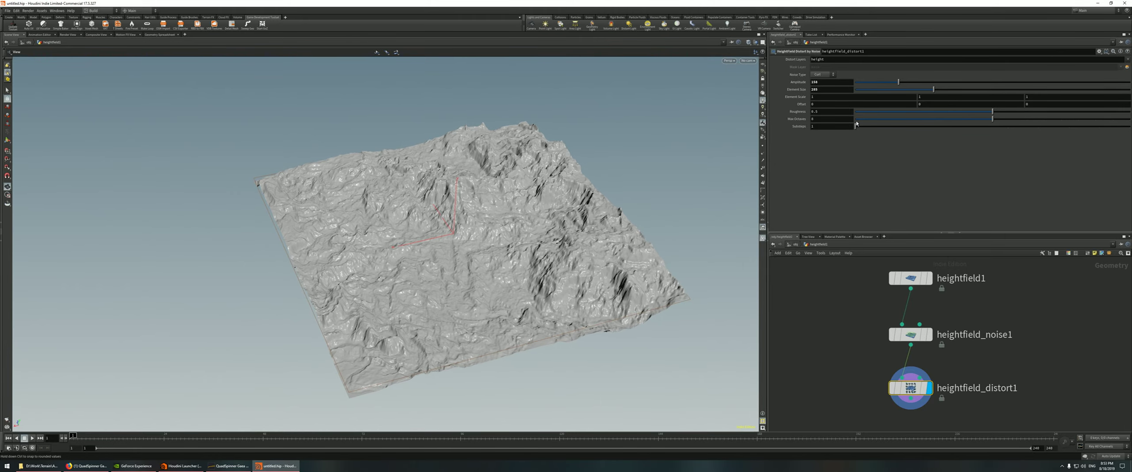
Nudge heightfield_distort1 slightly right and orbit to a low oblique view of the terrain
mouse_move(502, 185)
left_mouse_down()
mouse_move(505, 168)
mouse_move(507, 208)
mouse_move(513, 173)
left_mouse_up()
scroll(896, 305, "down", 3)
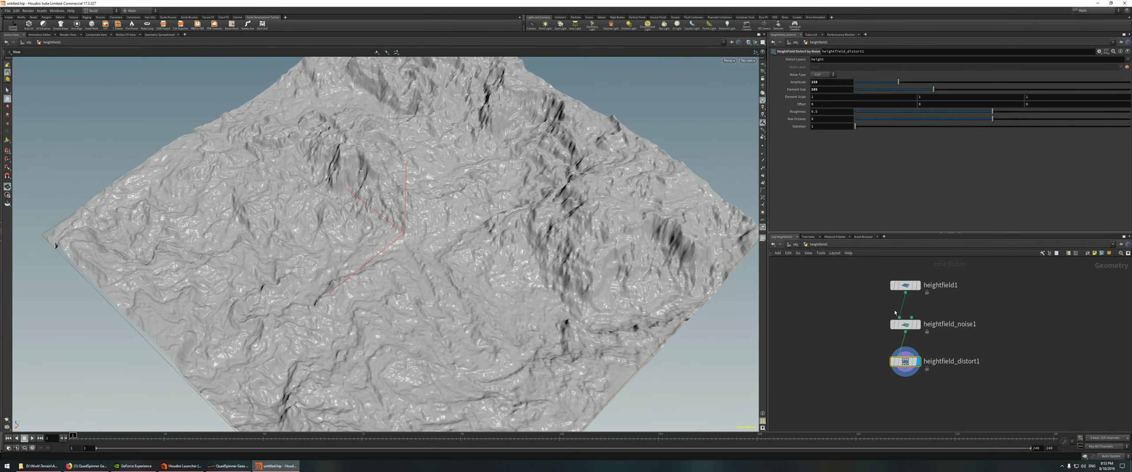
scroll(904, 358, "up", 2)
left_click_drag(906, 359, 913, 357)
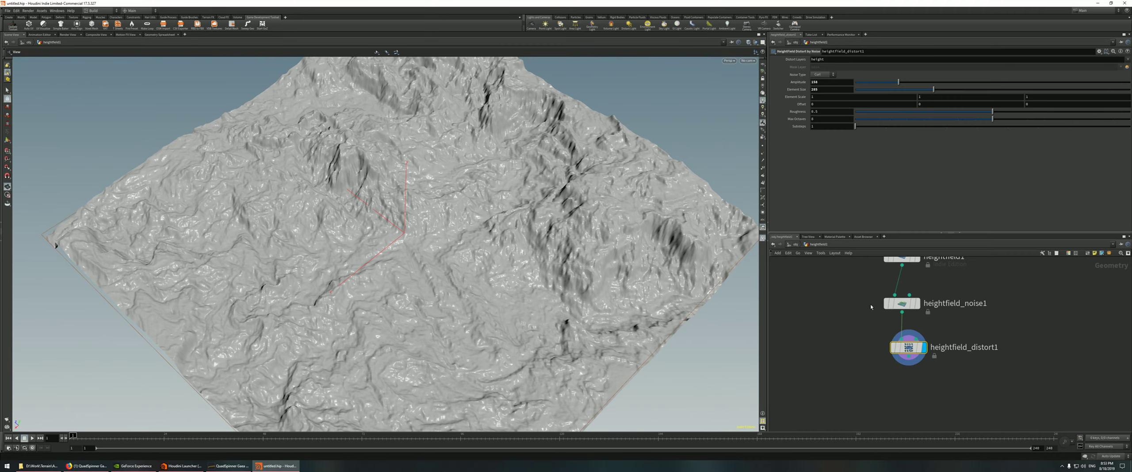
scroll(914, 357, "up", 1)
left_click_drag(542, 296, 532, 277)
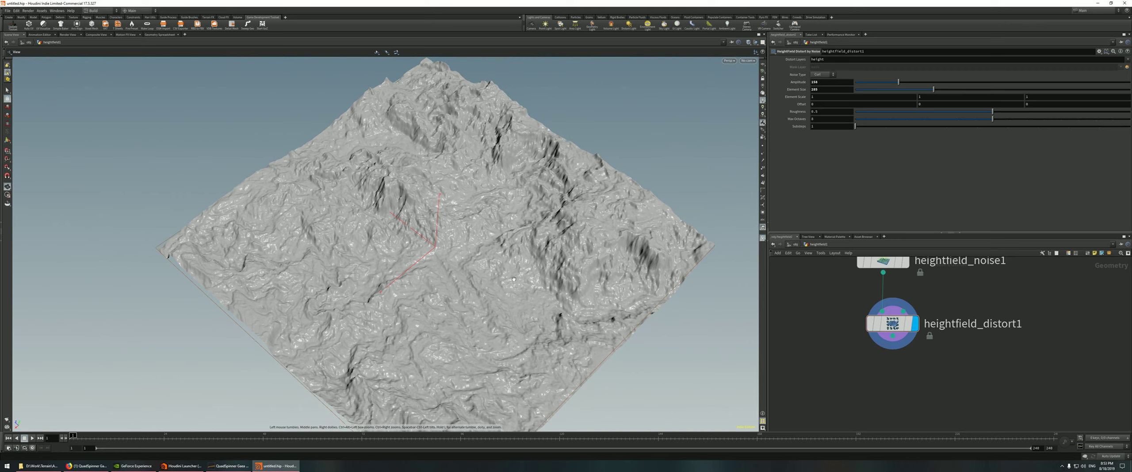
left_click_drag(501, 247, 463, 195)
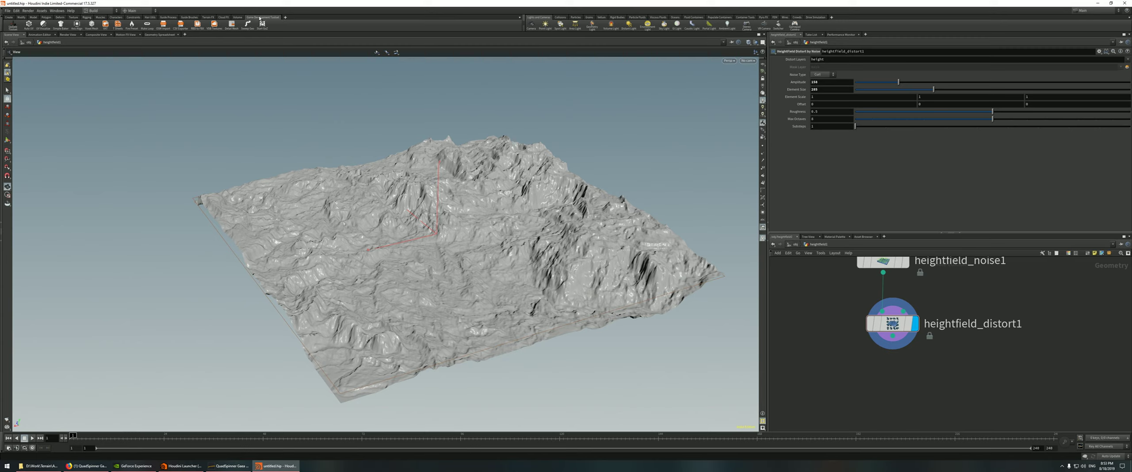
Review the HQueue, Houdini, Houdini Engine and Gamedev Tools pages, confirming Game Development Tools 17.5.348
left_click(182, 465)
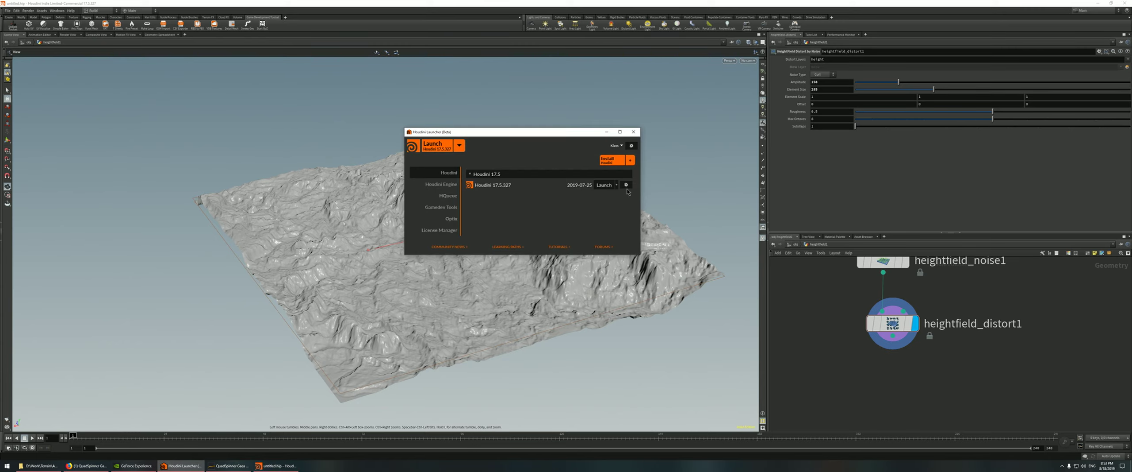
left_click(443, 195)
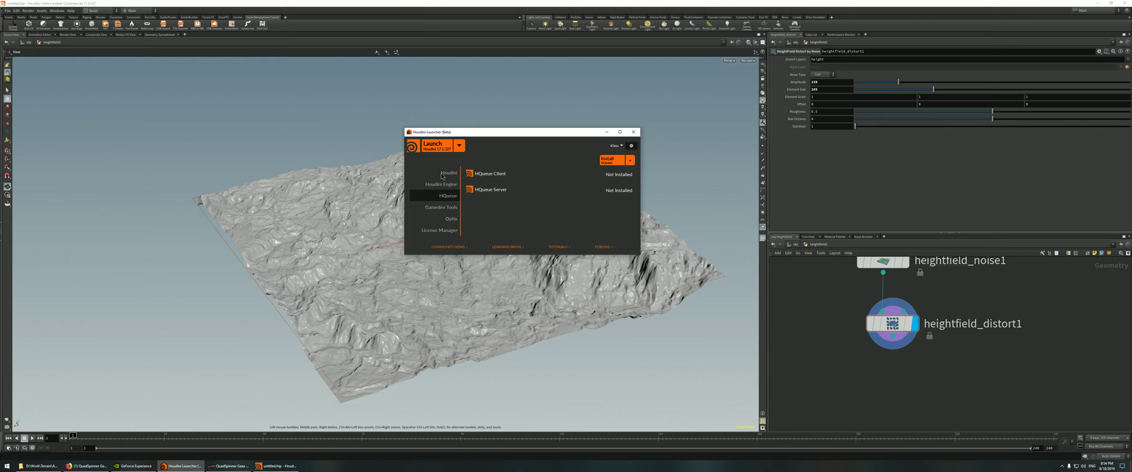
left_click(442, 174)
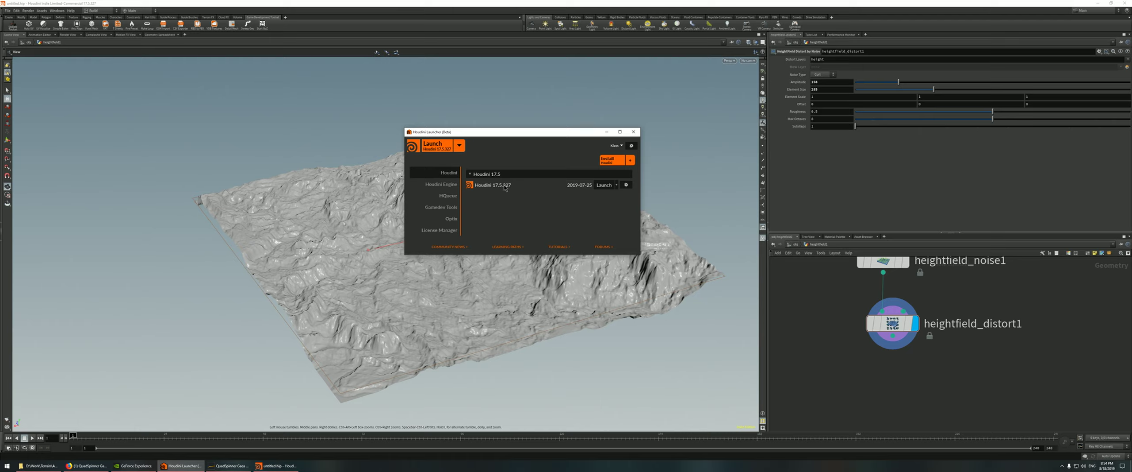
left_click(440, 185)
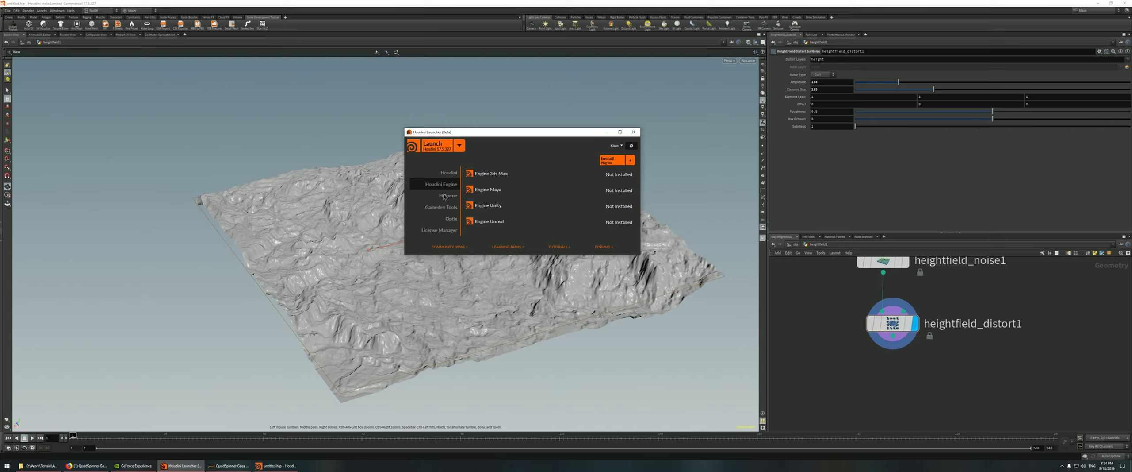
left_click(436, 208)
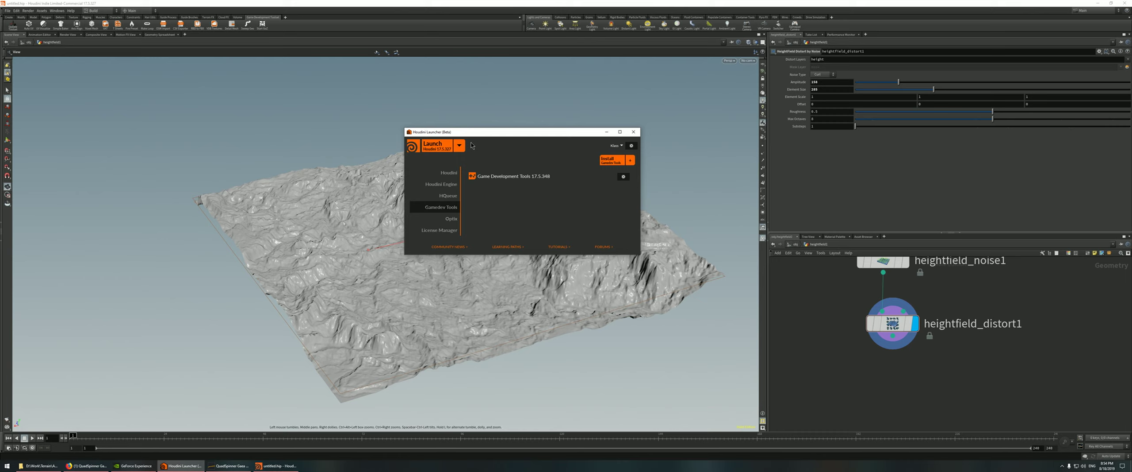
left_click(301, 5)
Place a GameDev Gaea Tor Processor node, sop_gea_tor_processor1, below heightfield_distort1
left_click(285, 17)
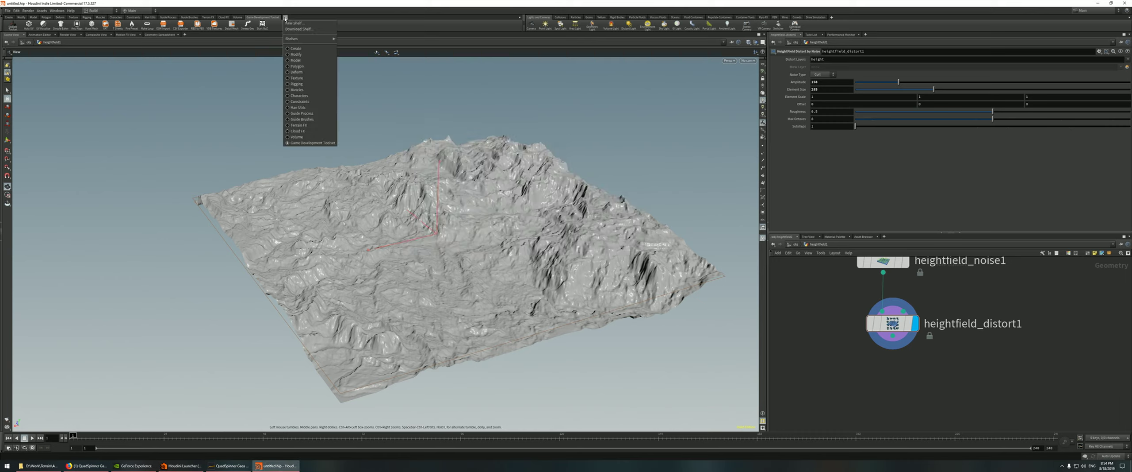
left_click(290, 3)
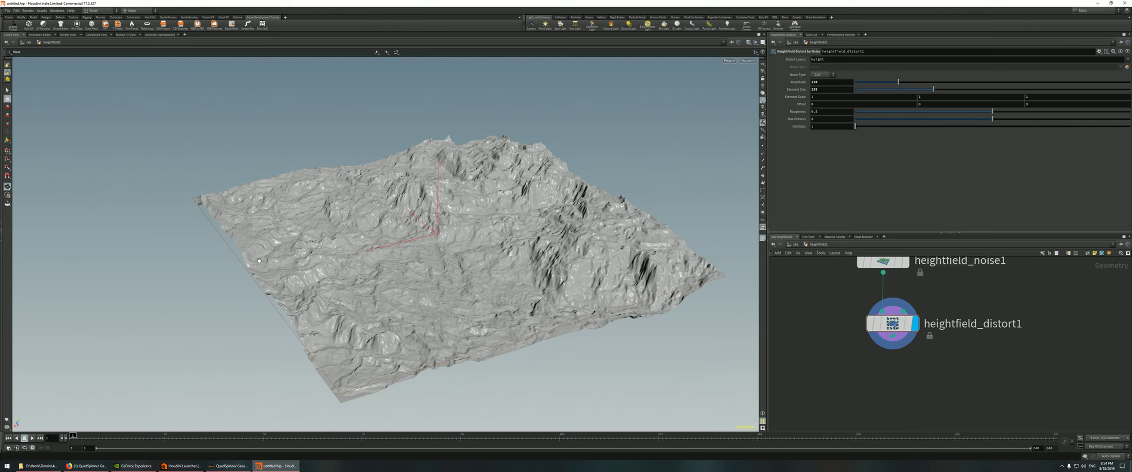
key("Tab")
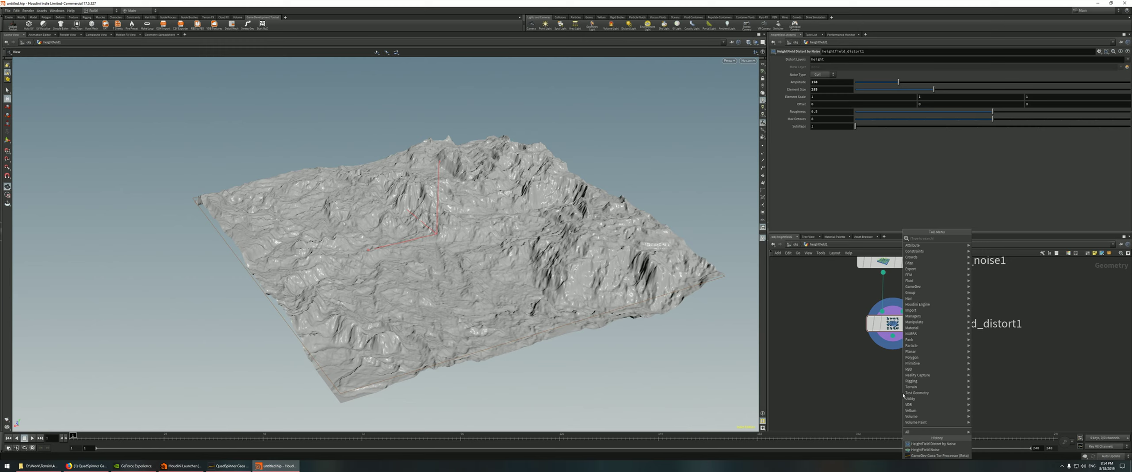
type("ga")
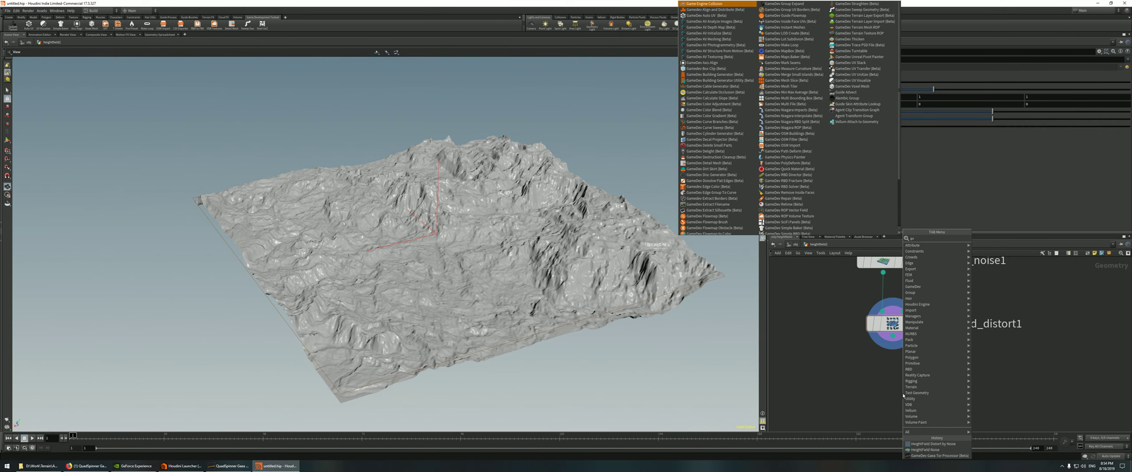
type("e")
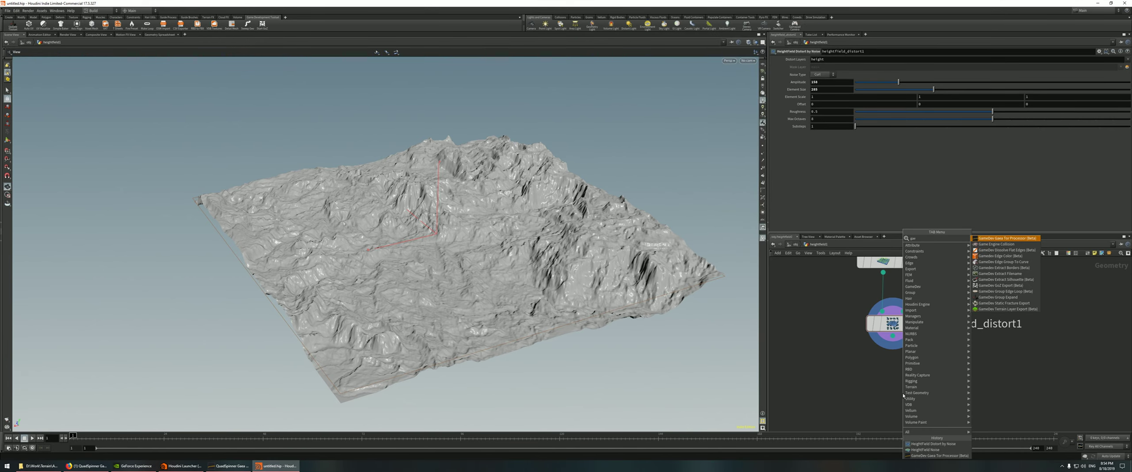
left_click(1003, 239)
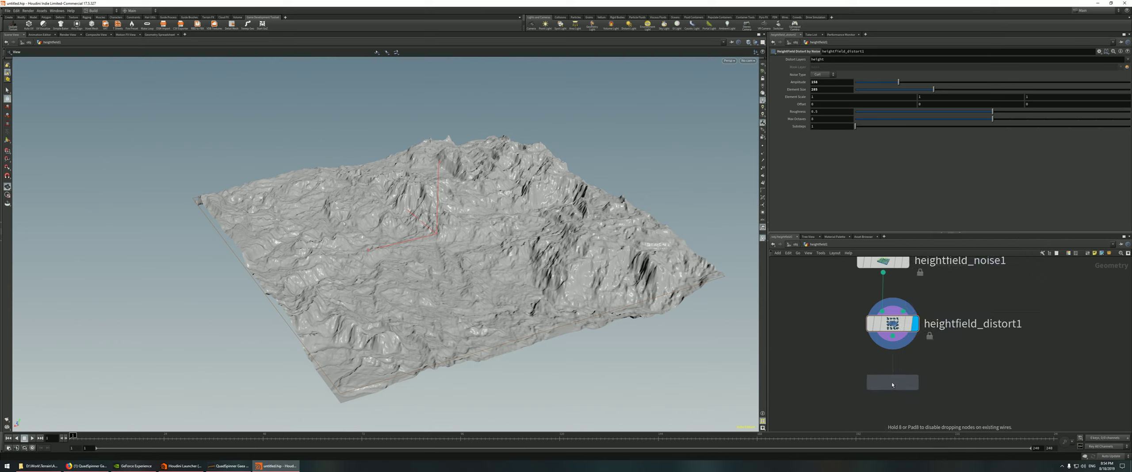
left_click(893, 382)
middle_click_drag(696, 212, 652, 207)
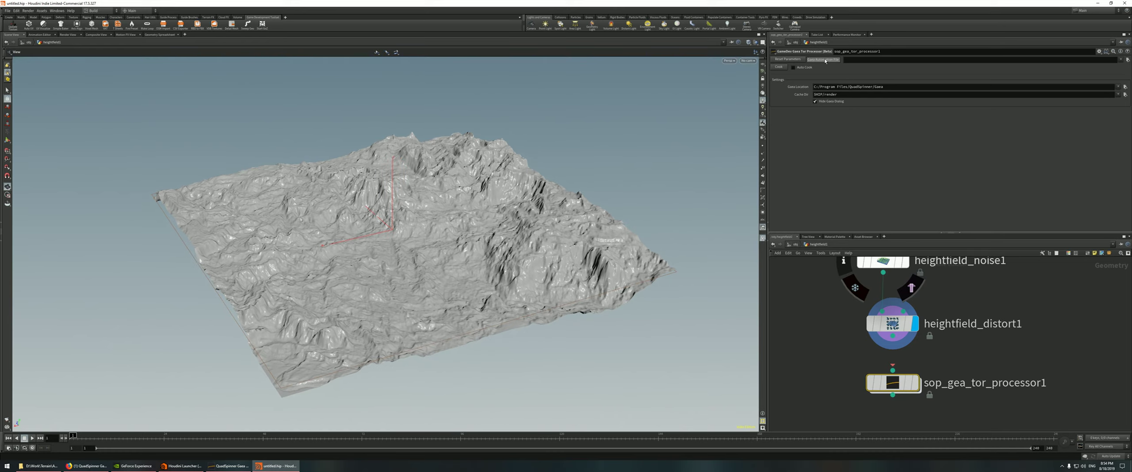
Locate Gaea_automation_test.tor in the Gaea_Automation folder for the Gaea Automation File field
left_click(860, 60)
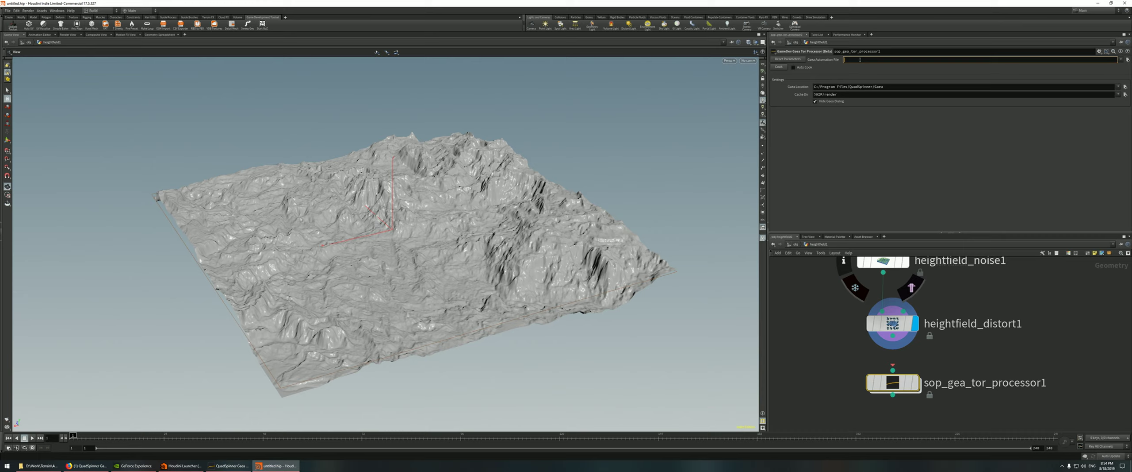
left_click(40, 465)
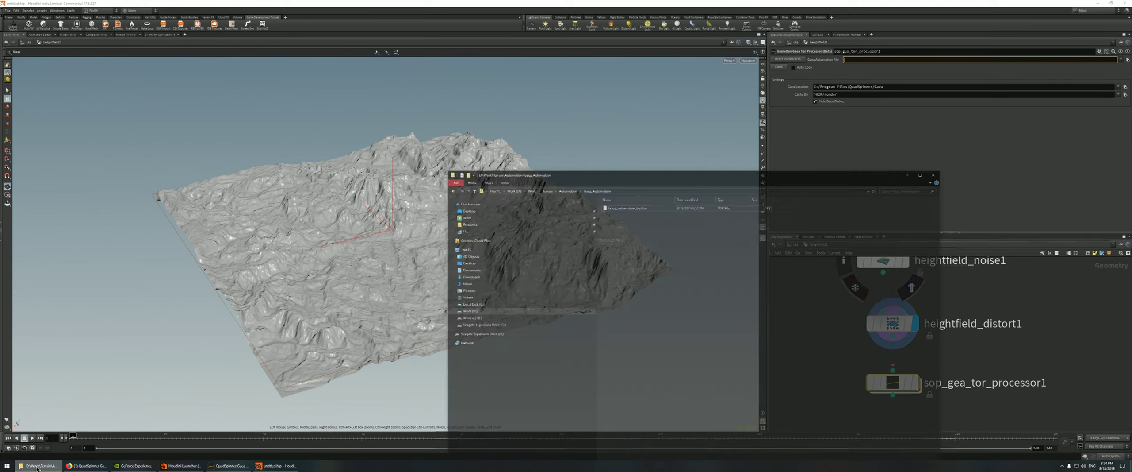
left_click(680, 184)
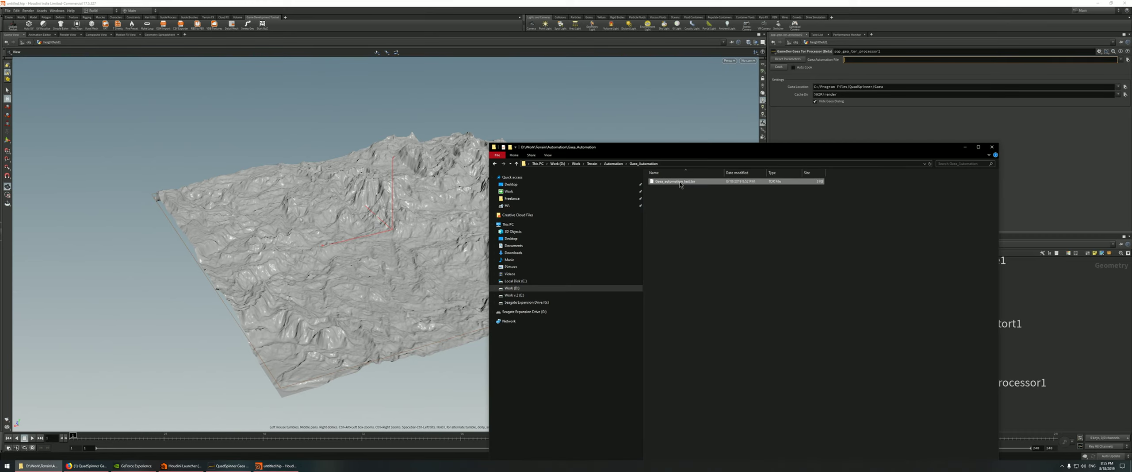
left_click(884, 3)
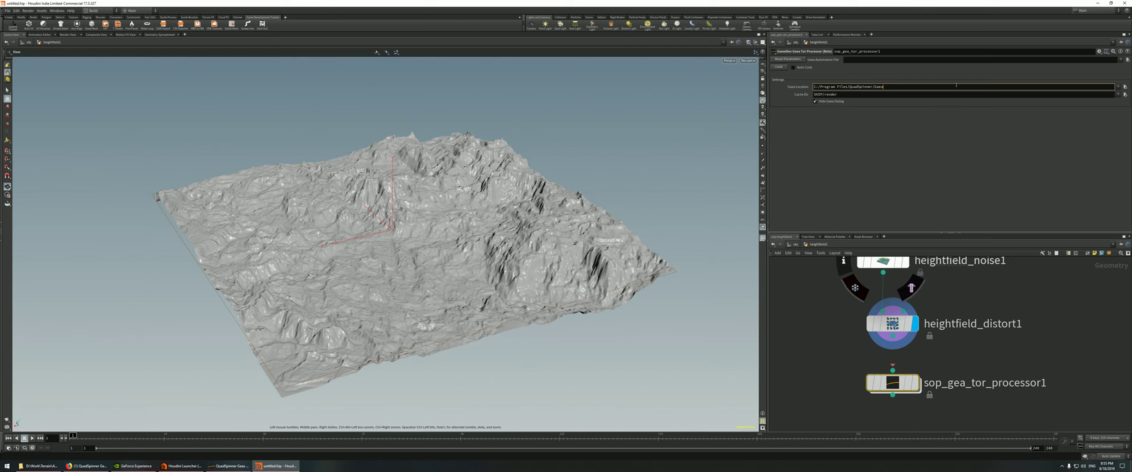
Reposition sop_gea_tor_processor1 and wire heightfield_distort1 into its Heightfield In
left_click(876, 95)
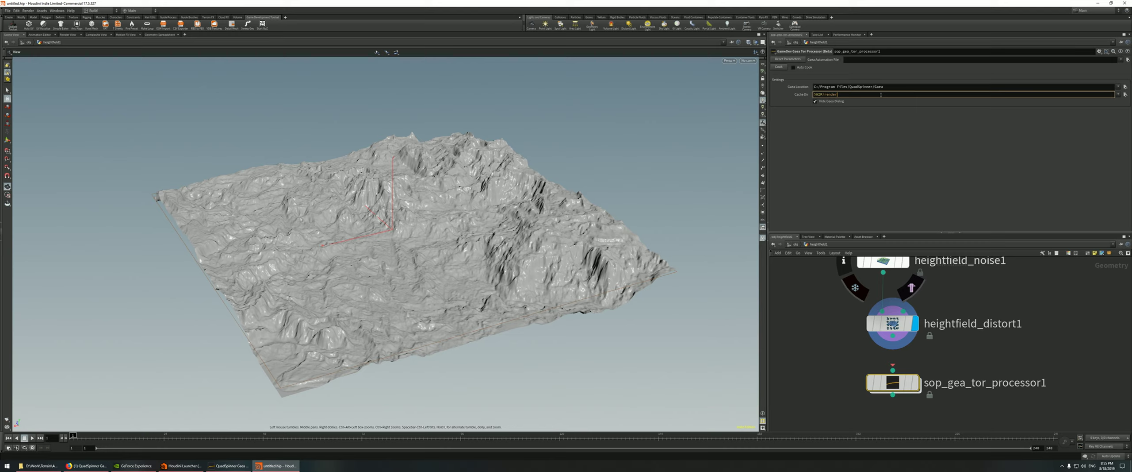
mouse_move(901, 387)
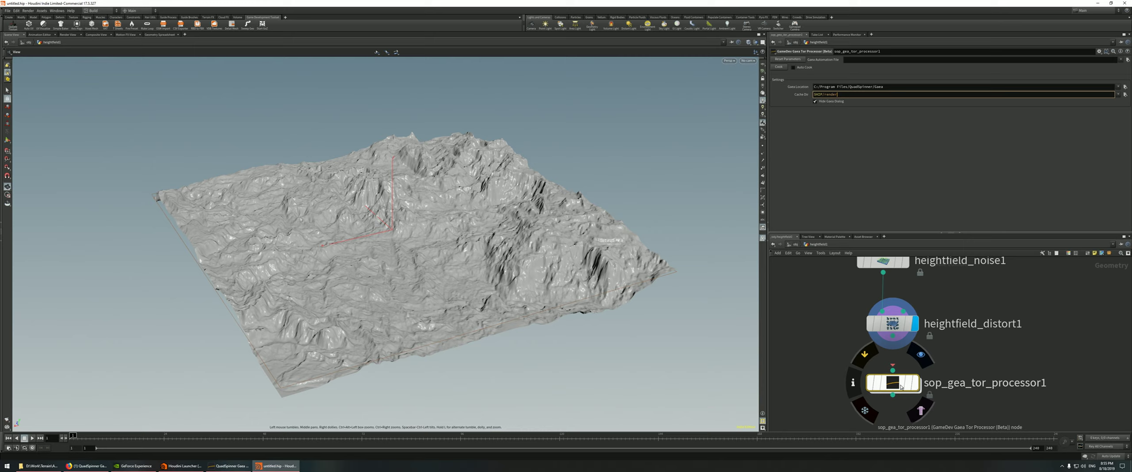
mouse_move(898, 386)
left_mouse_down()
mouse_move(933, 405)
mouse_move(898, 425)
mouse_move(904, 393)
left_mouse_up()
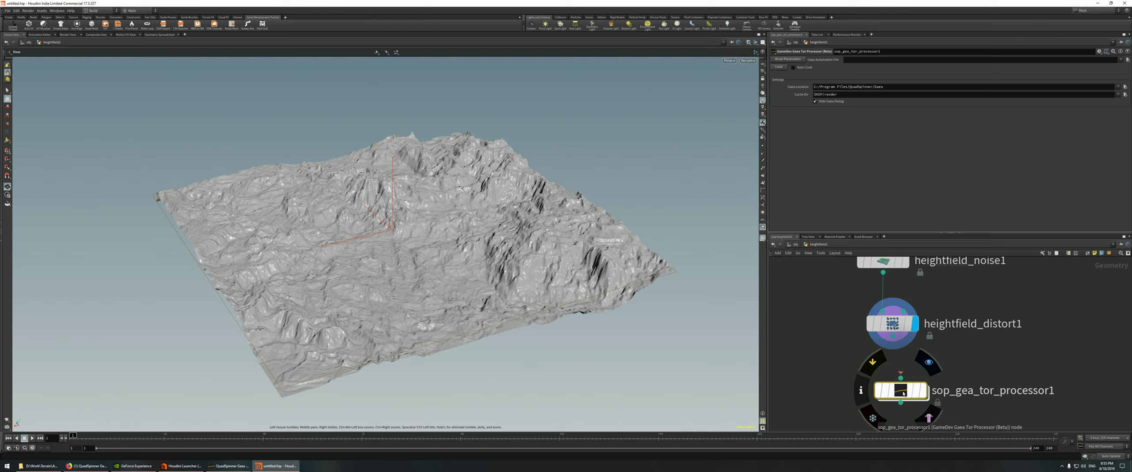
left_click_drag(896, 392, 887, 392)
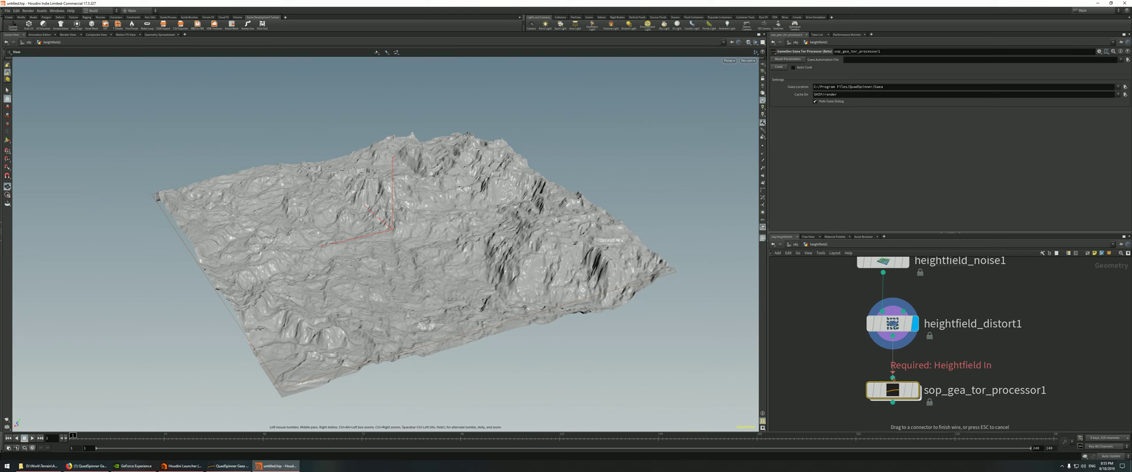
Browse to D:/Work/Terrain/Automation/Gaea_Automation and accept Gaea_automation_test.tor as the automation file
left_click(1128, 60)
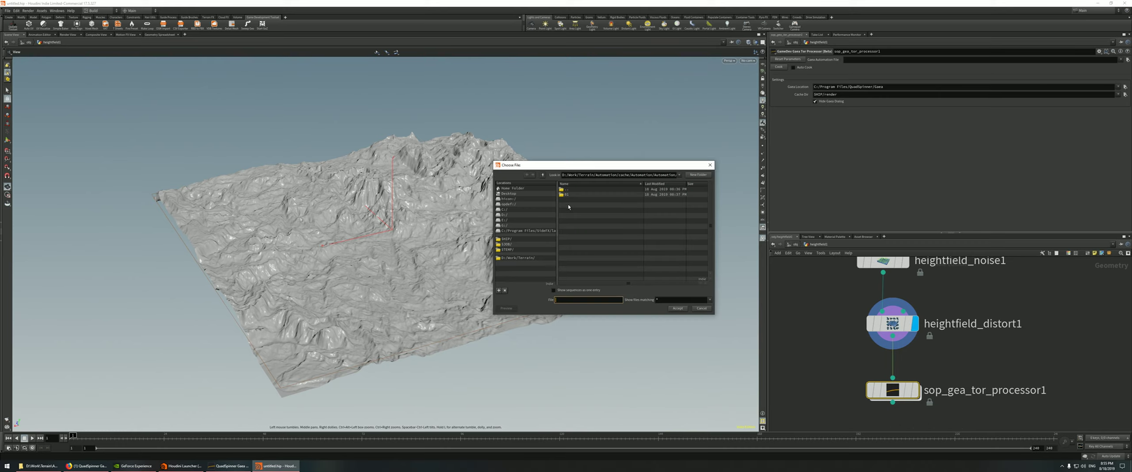
double_click(570, 190)
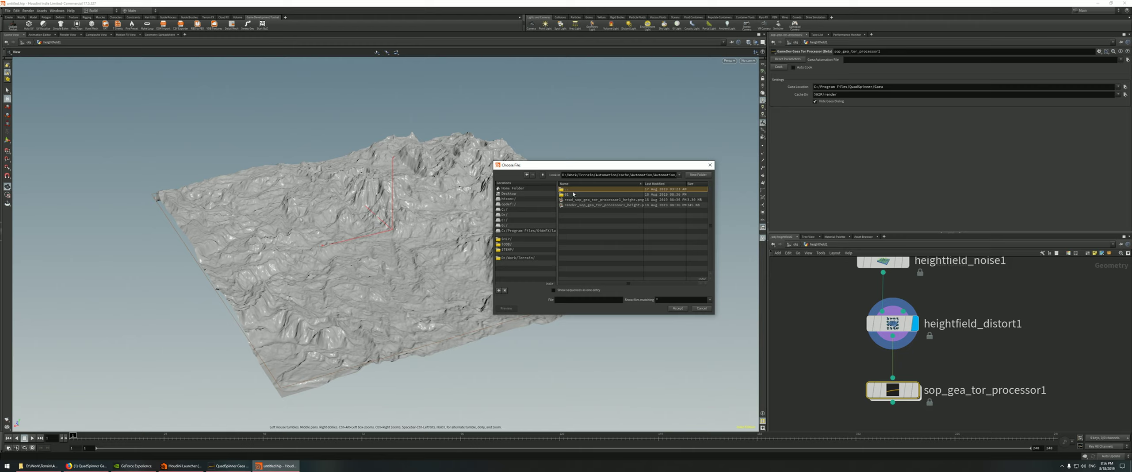
double_click(571, 189)
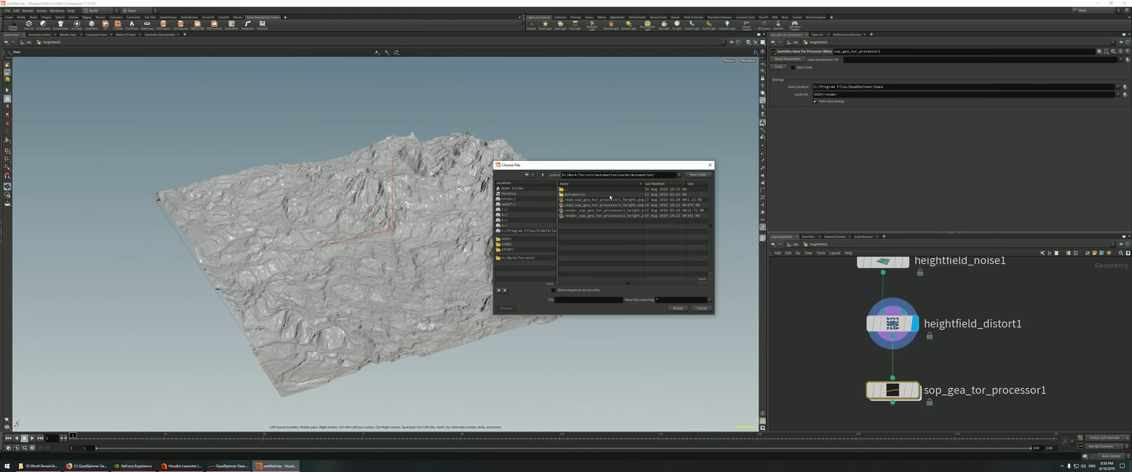
left_click(52, 467)
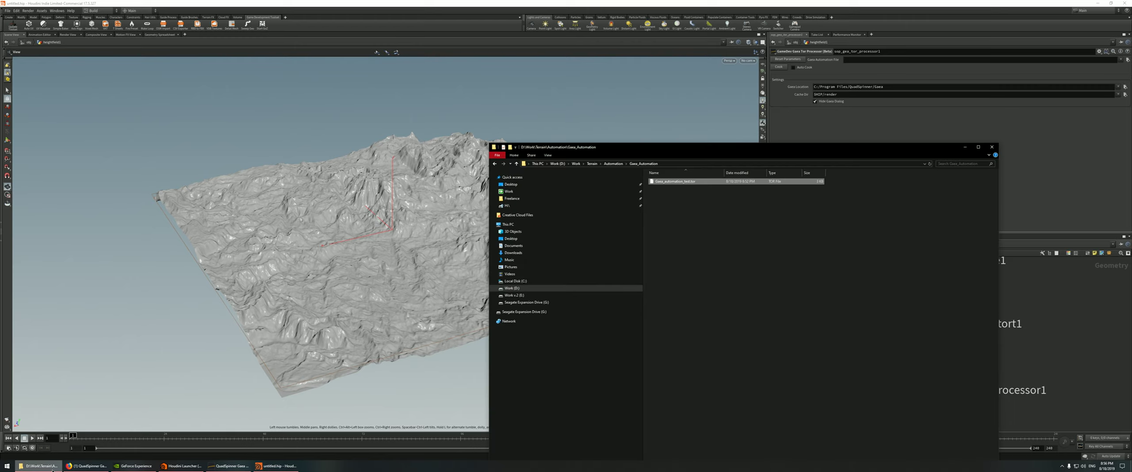
left_click(51, 468)
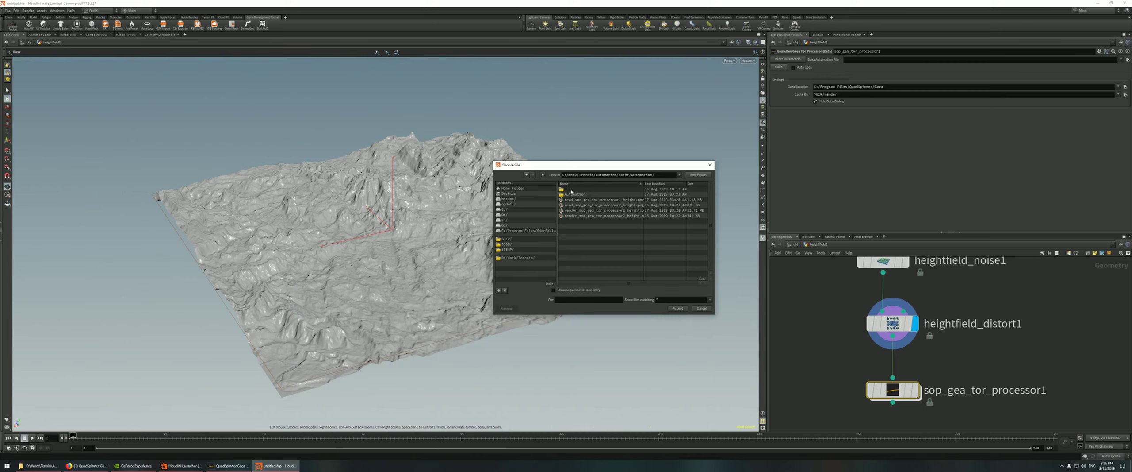
double_click(571, 189)
double_click(571, 188)
double_click(591, 204)
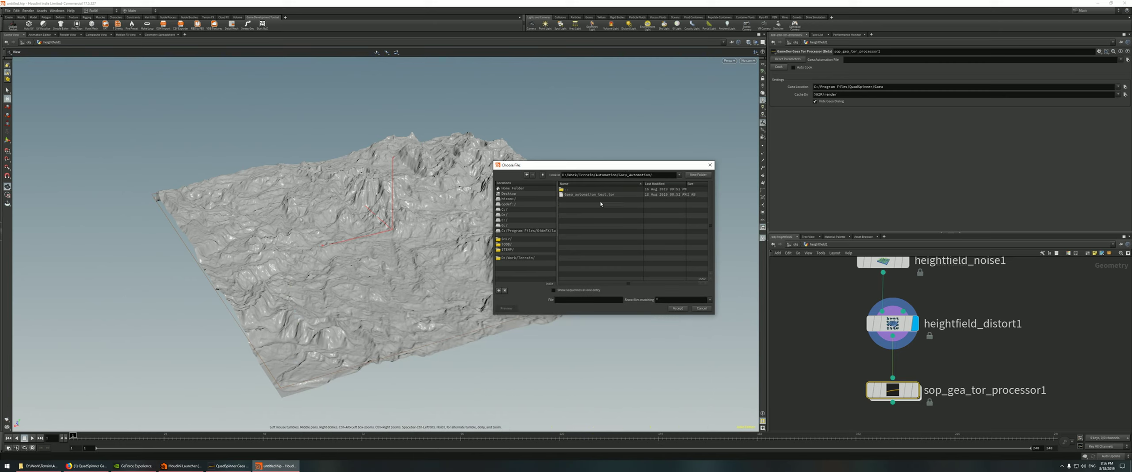
left_click(575, 194)
left_click(678, 309)
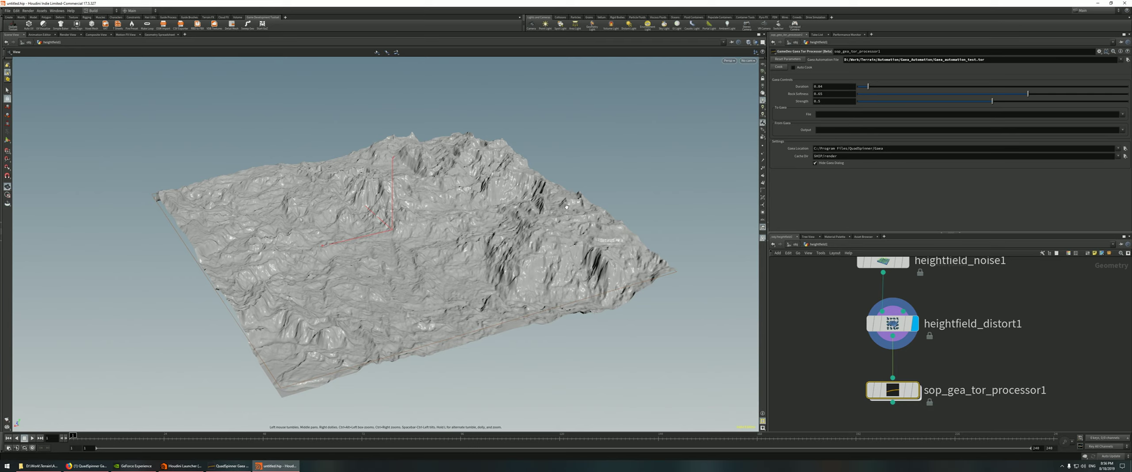
Open Gaea_automation_test.xml in Notepad using Edit from the Gaea_Automation folder
left_click(39, 465)
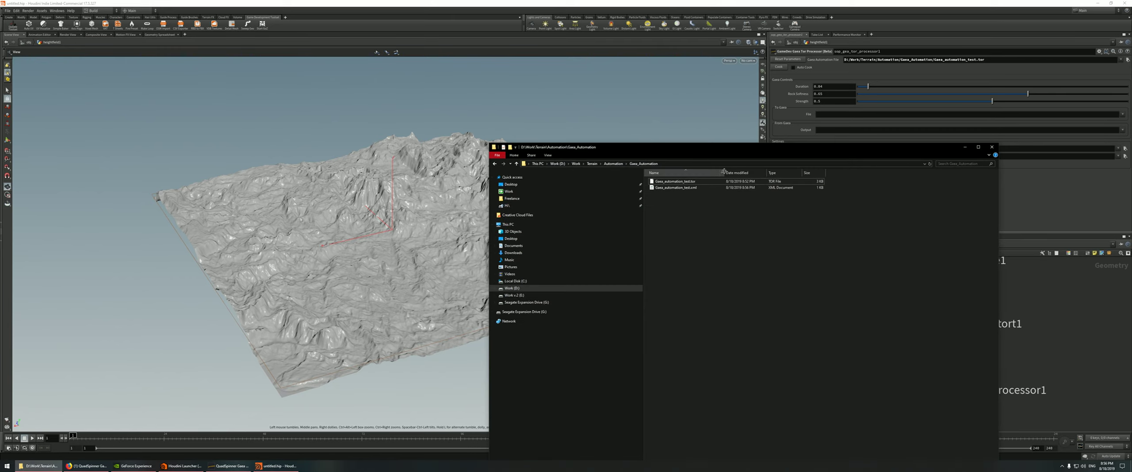
right_click(676, 188)
mouse_move(692, 235)
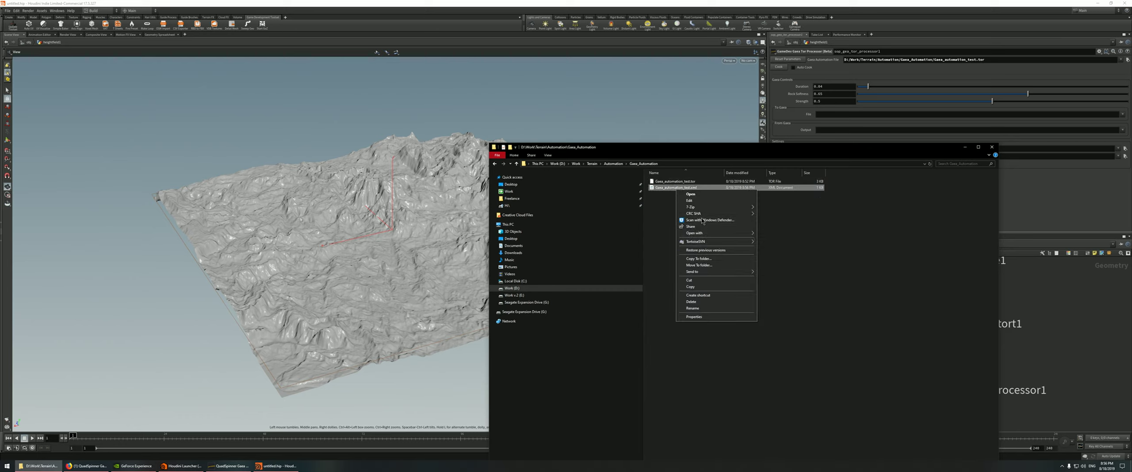
left_click(690, 200)
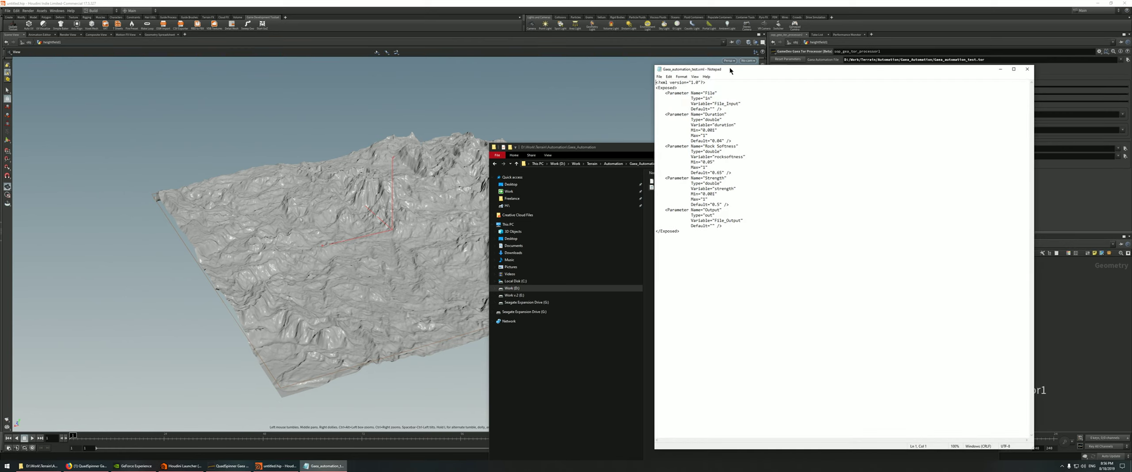
left_click_drag(730, 70, 730, 103)
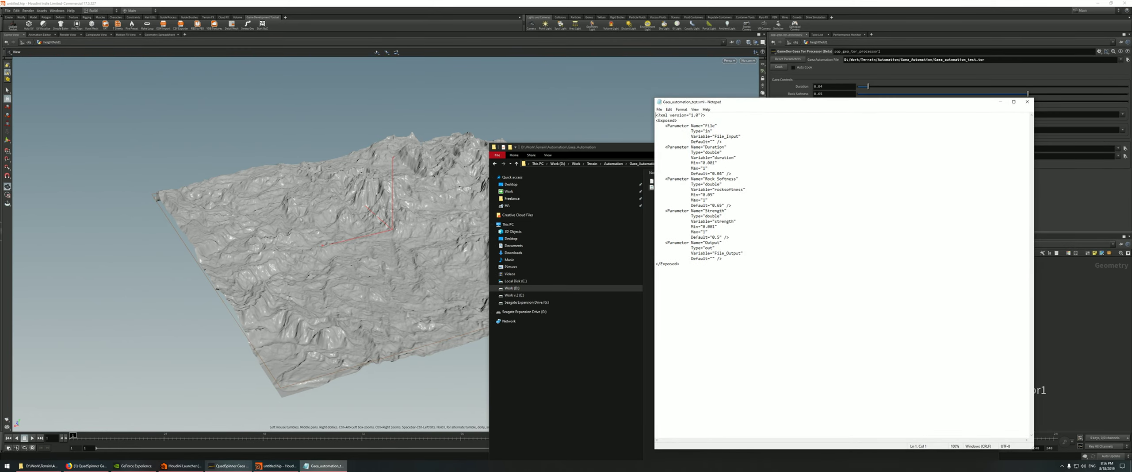
Read the exposed parameters, including the Output line, then hide Notepad and return to Houdini
left_click(229, 466)
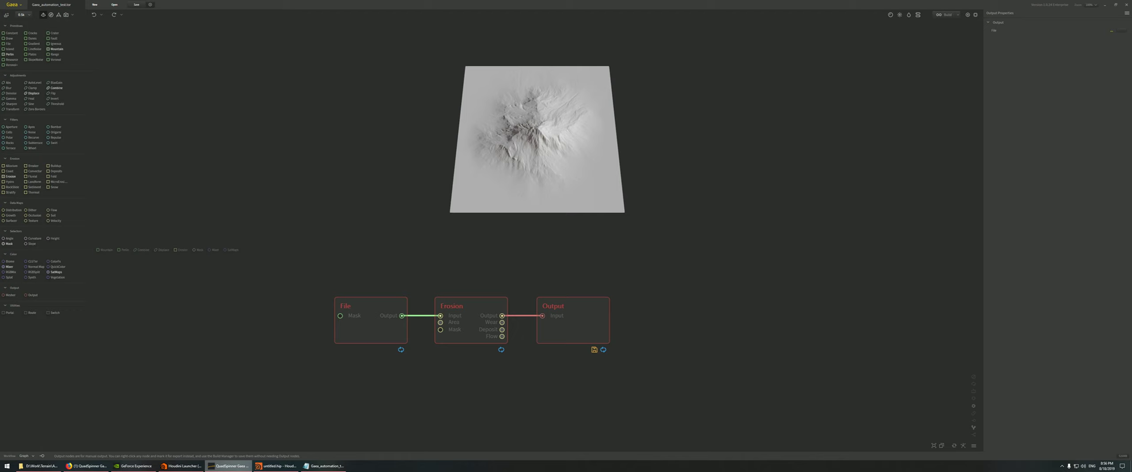
left_click(228, 466)
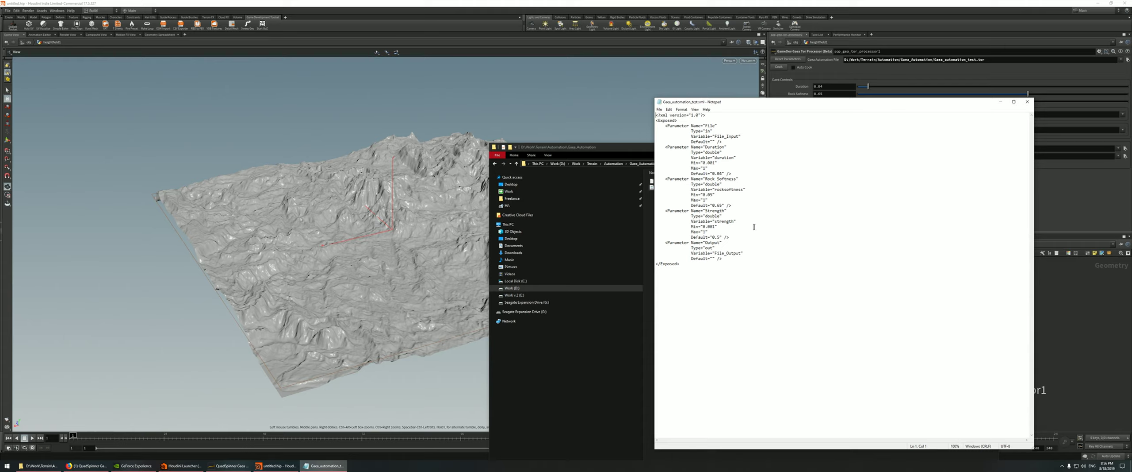
left_click_drag(665, 242, 740, 242)
left_click(693, 246)
left_click(1000, 102)
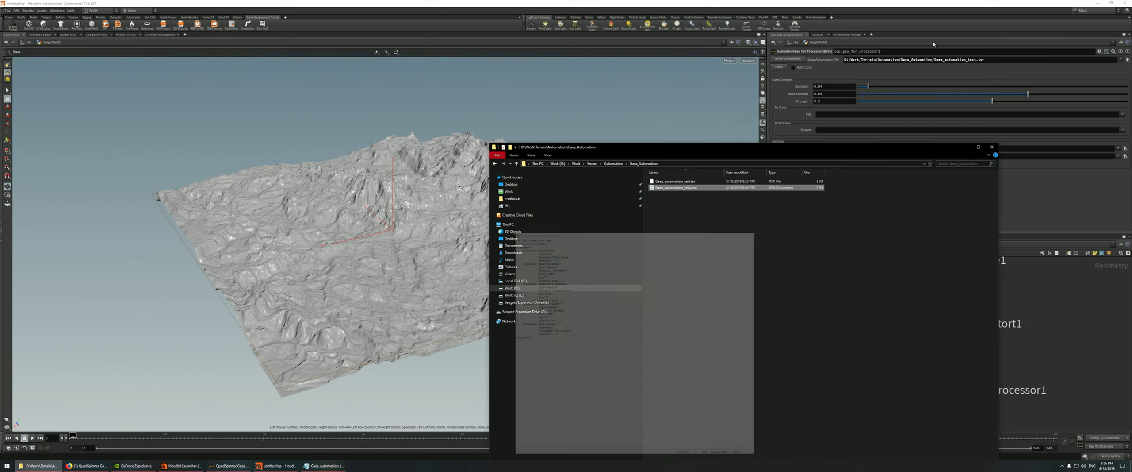
left_click(768, 140)
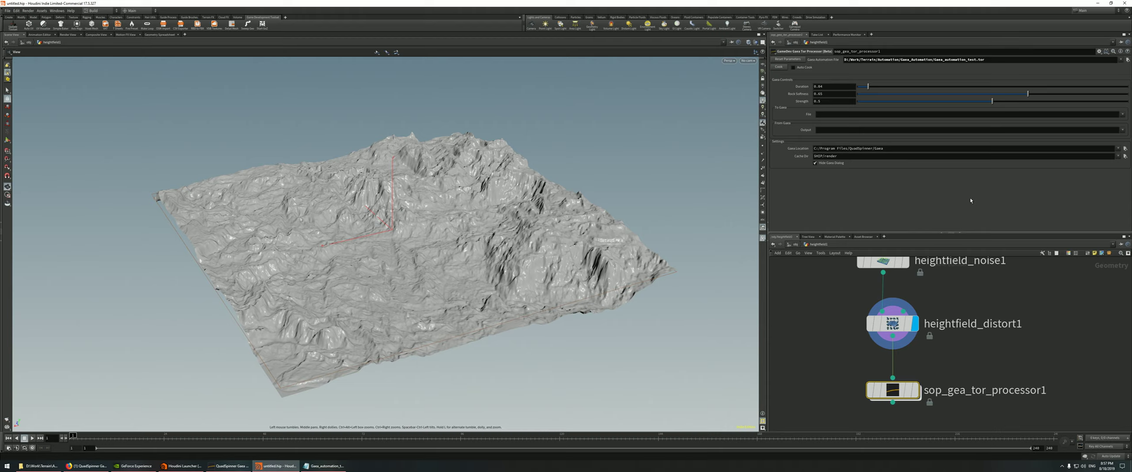
Check the Gaea File node's exposed File_Input property, close the settings and return to Houdini
left_click(1000, 60)
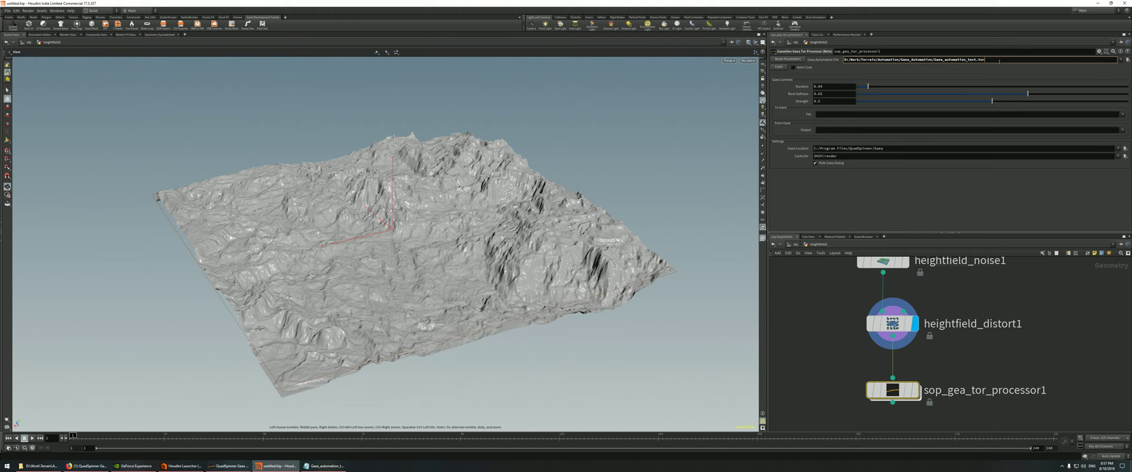
left_click(228, 465)
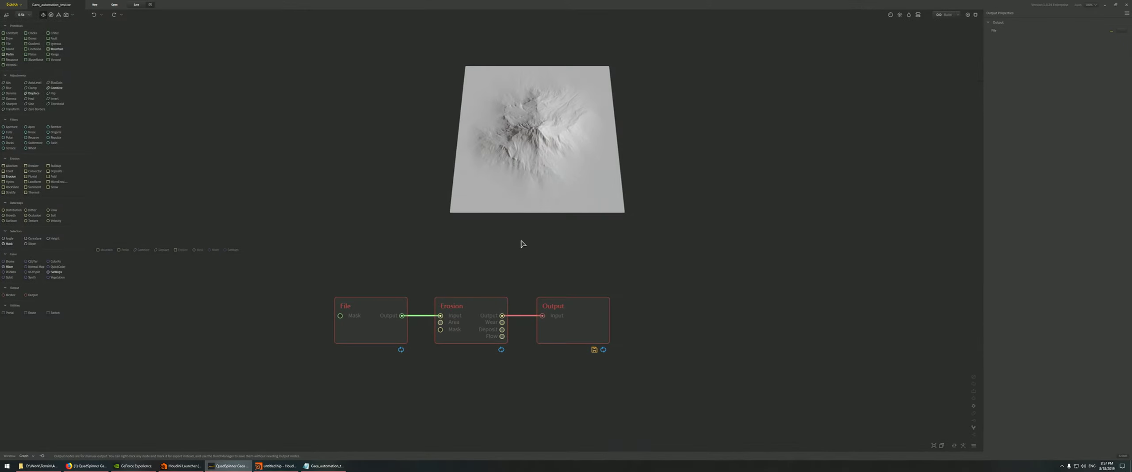
right_click(368, 323)
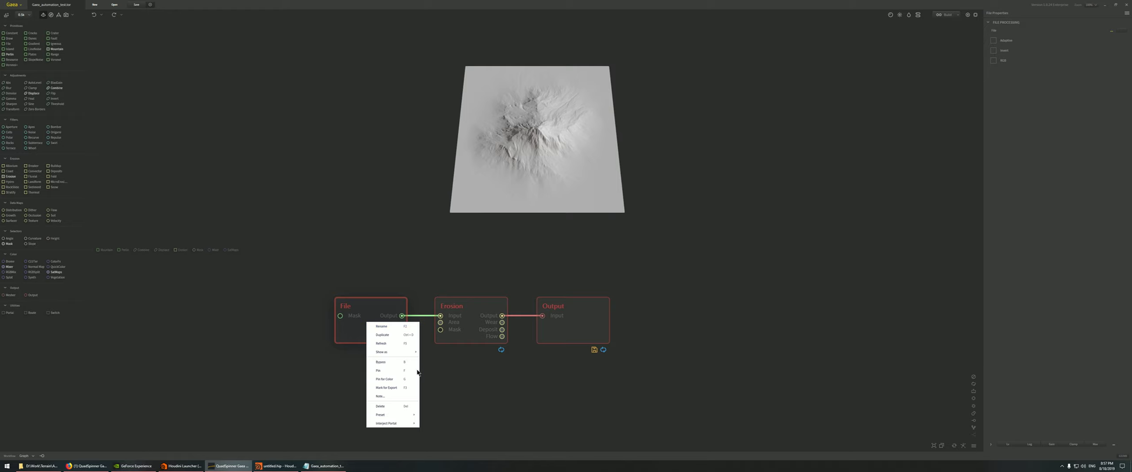
left_click(374, 310)
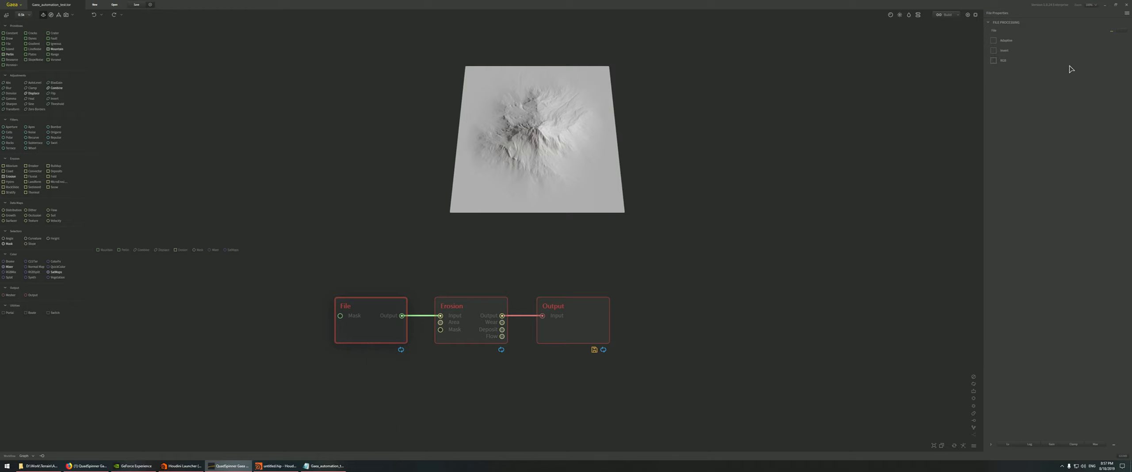
left_click(1127, 12)
left_click(1104, 31)
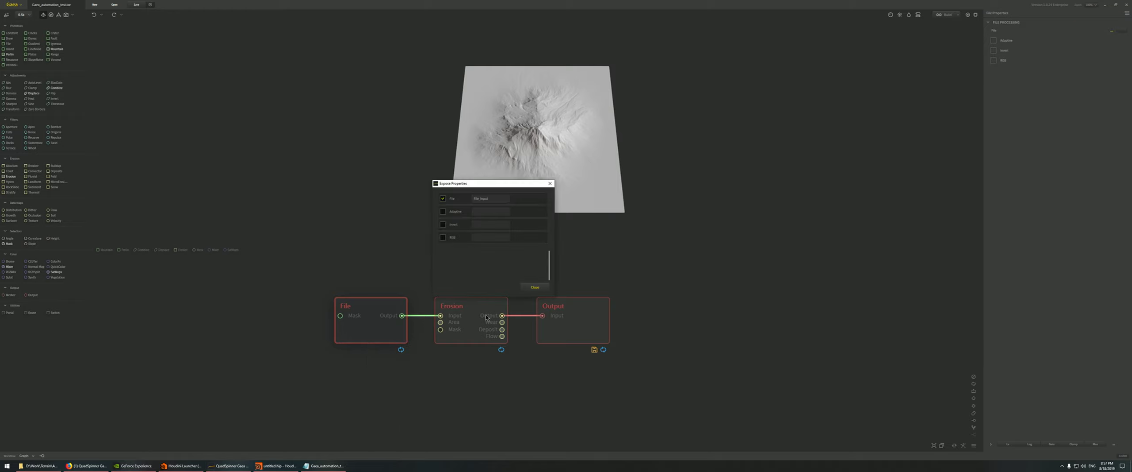
double_click(489, 200)
left_click(549, 186)
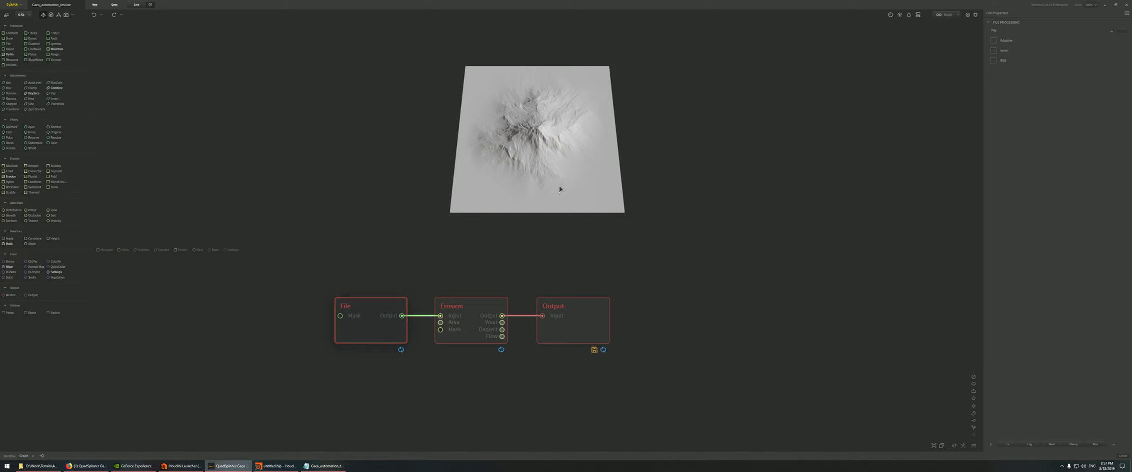
left_click(1106, 4)
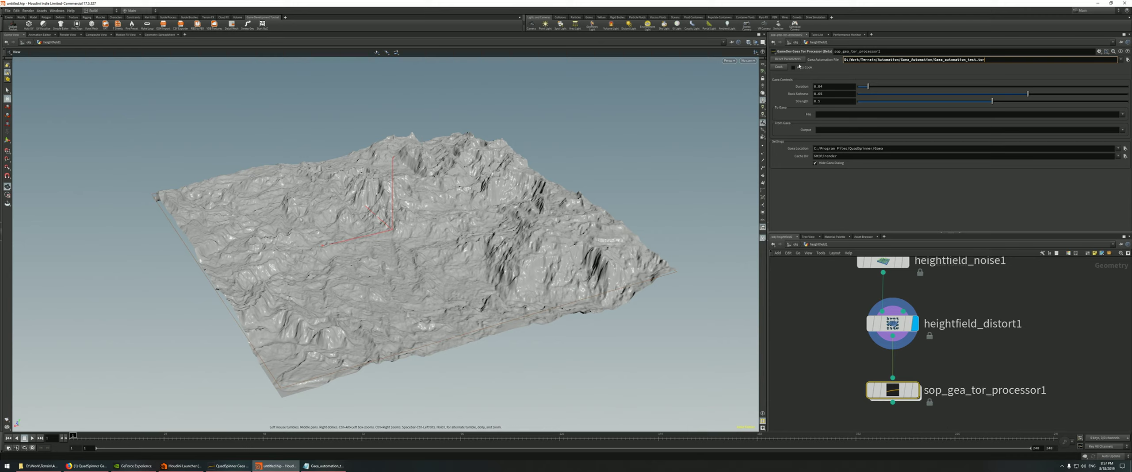
Set both the Tor Processor's To Gaea File and From Gaea Output layers to height
left_click(790, 115)
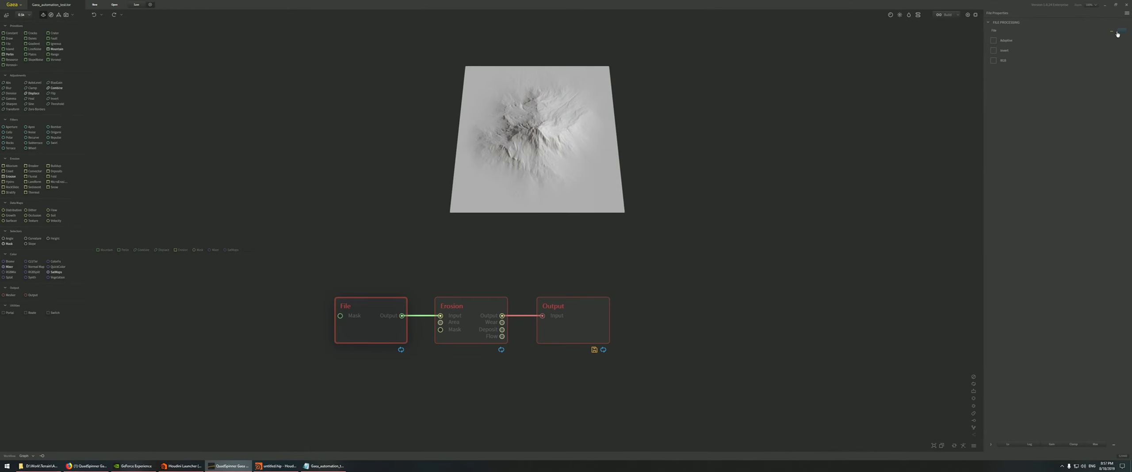
left_click(1112, 4)
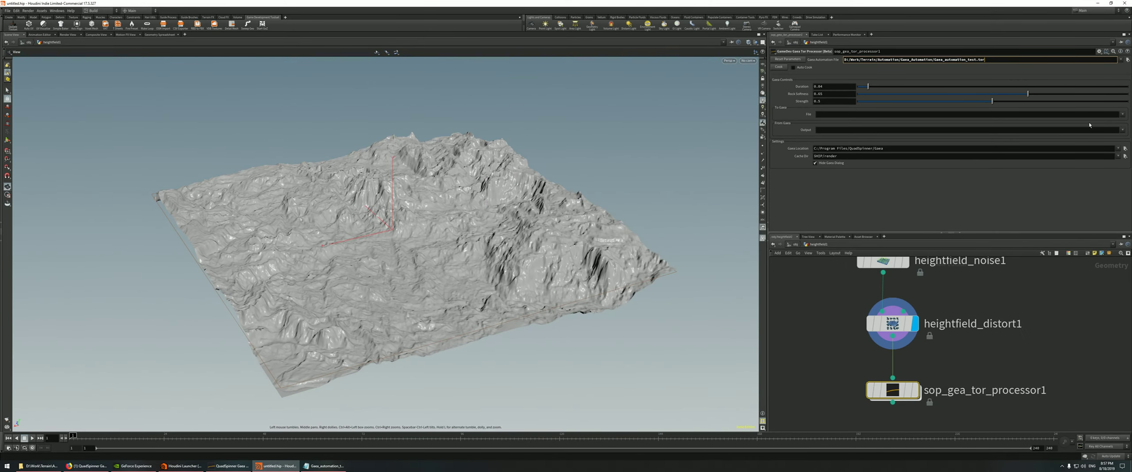
left_click(1122, 113)
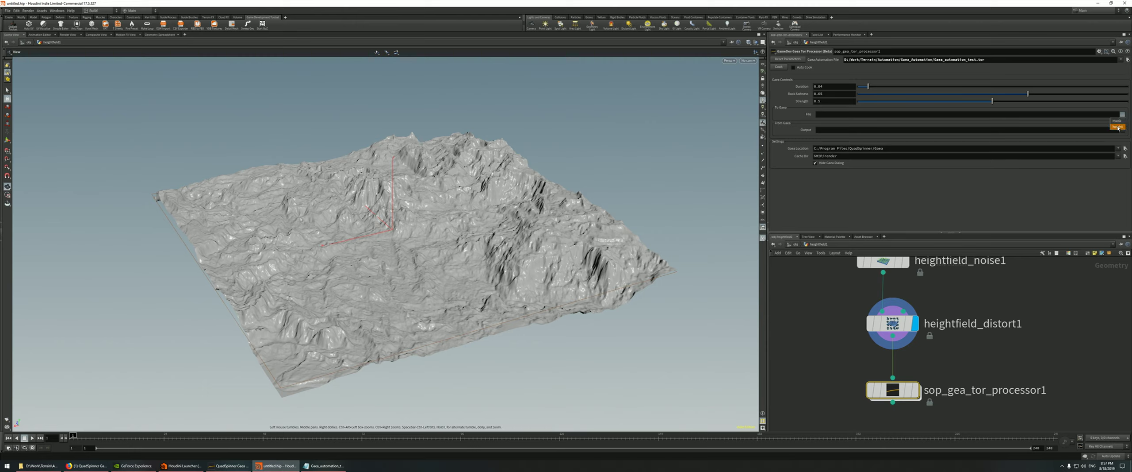
left_click(1117, 127)
left_click(1123, 131)
left_click(1118, 141)
mouse_move(897, 325)
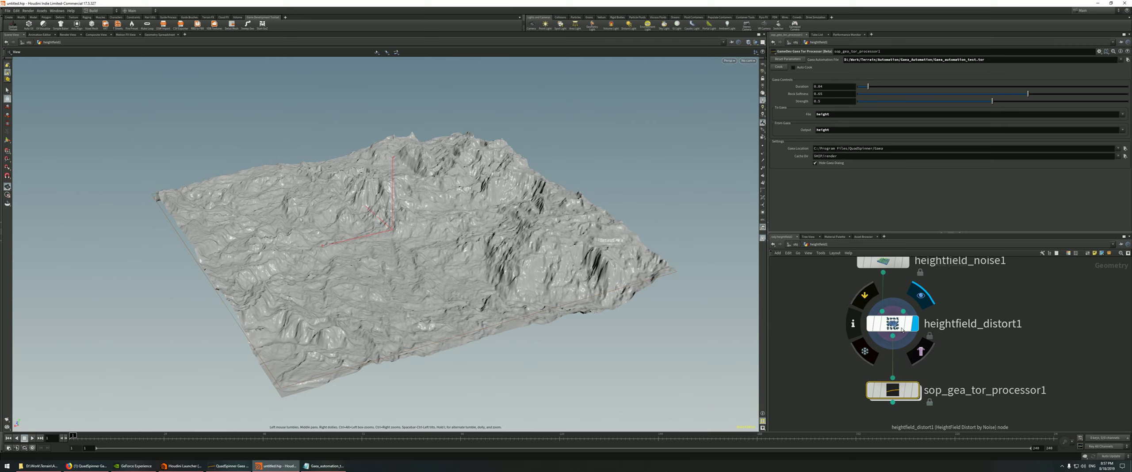
mouse_move(893, 386)
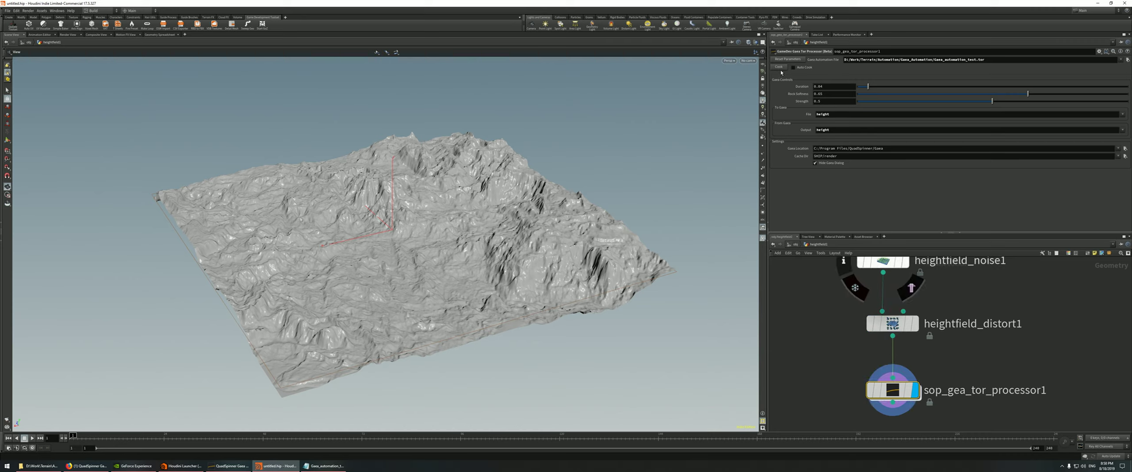
left_click(779, 68)
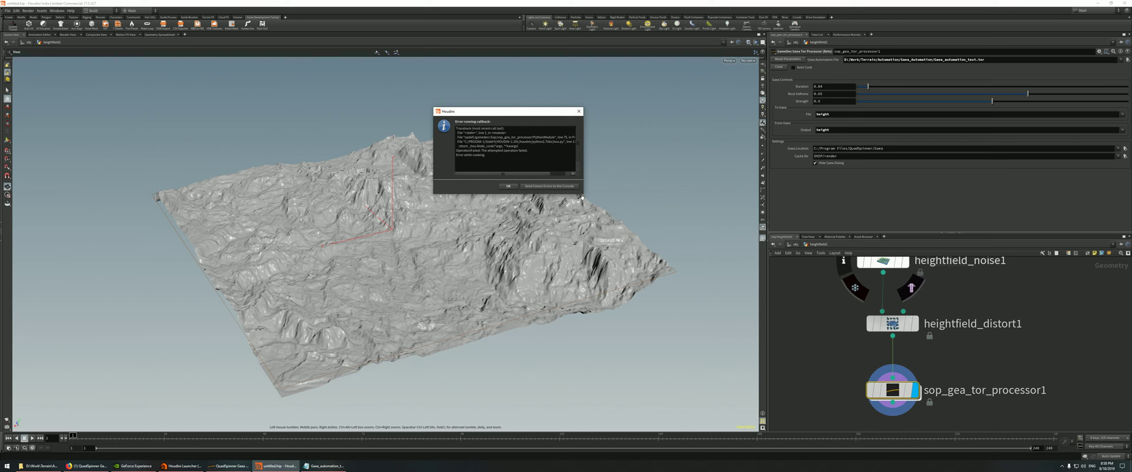
left_click_drag(583, 195, 725, 253)
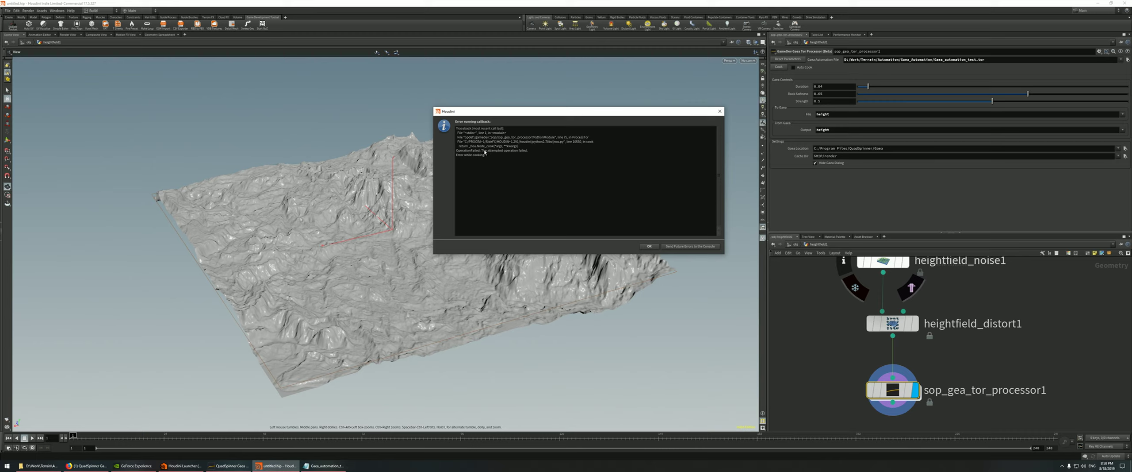
left_click(720, 111)
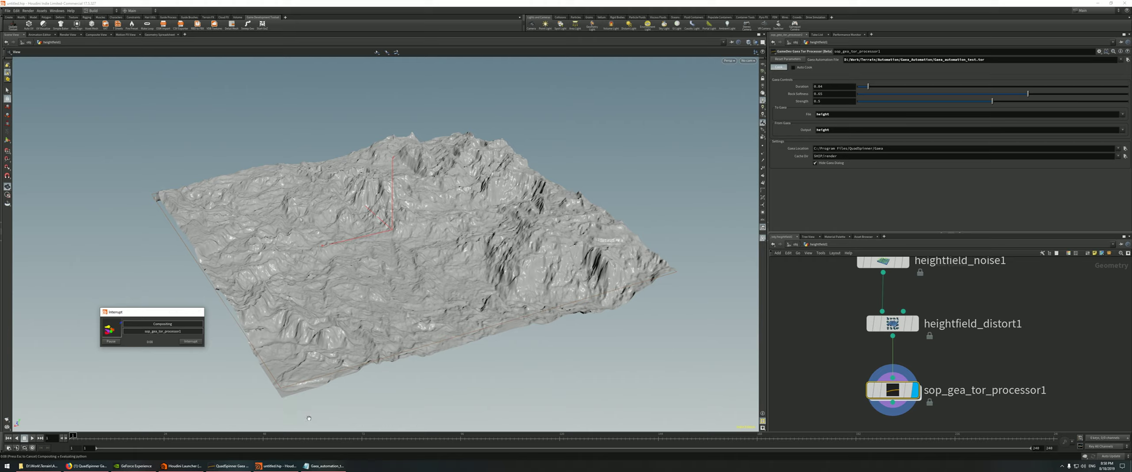
Dismiss Gaea's broken nodes warning and close the Build Manager
left_click(307, 451)
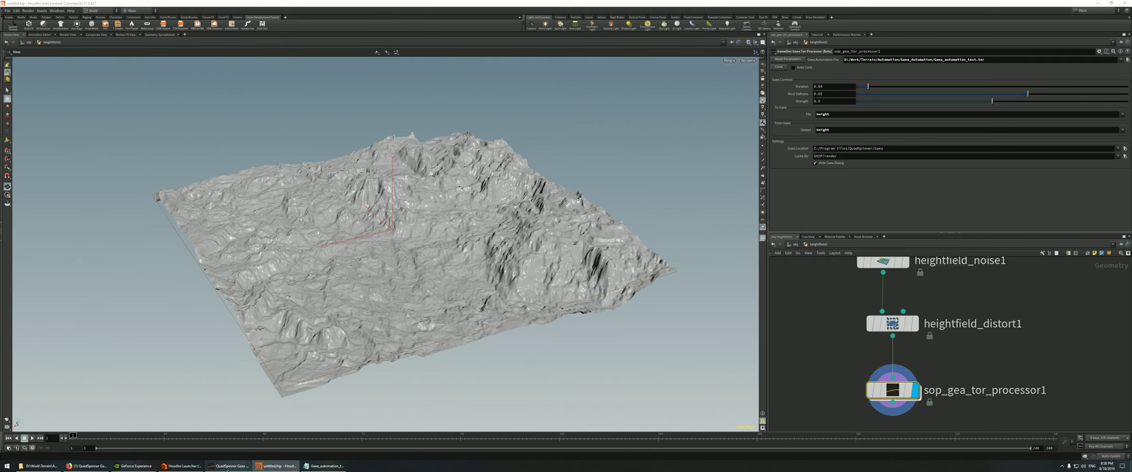
left_click(229, 465)
scroll(548, 399, "up", 3)
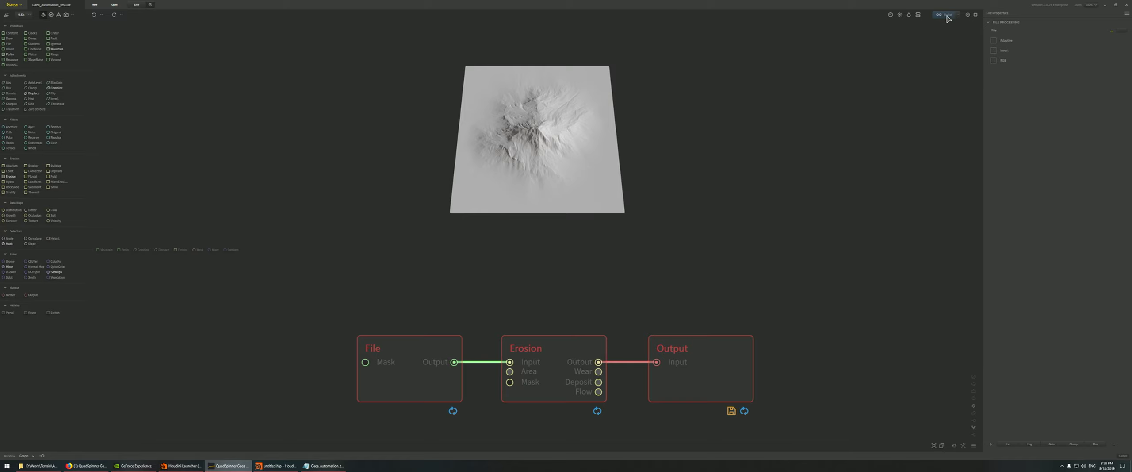
left_click(604, 238)
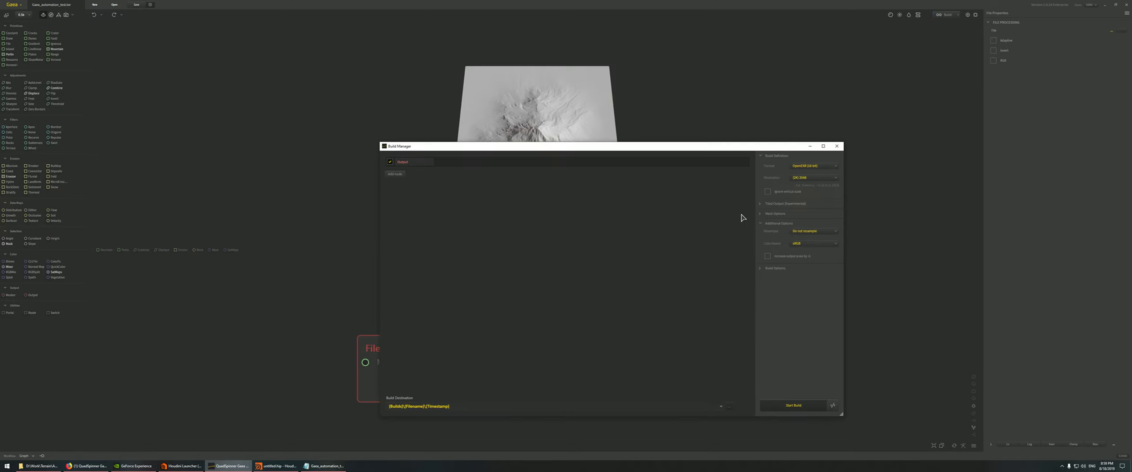
left_click(837, 146)
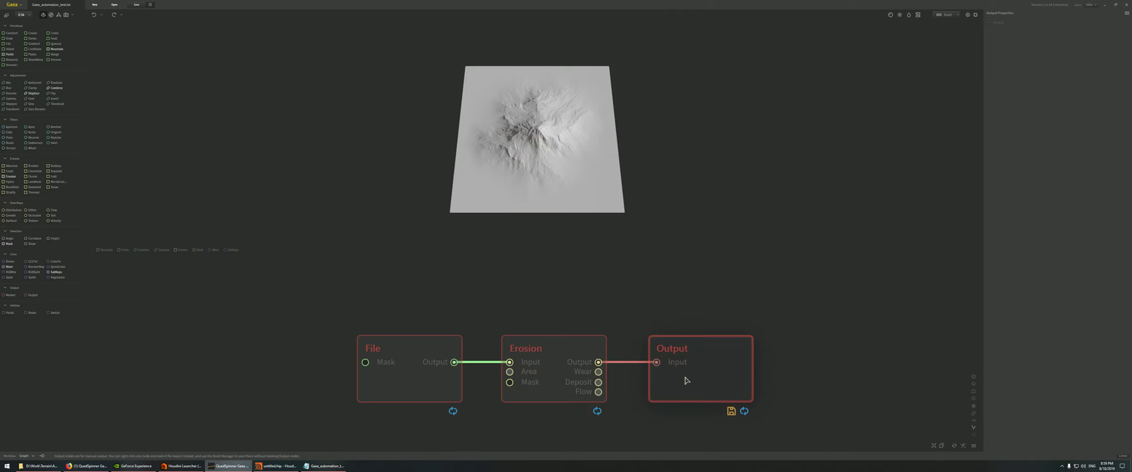
Rename the Output node's exposed File_Output property to Output in Expose Properties
left_click(1127, 12)
left_click(1097, 37)
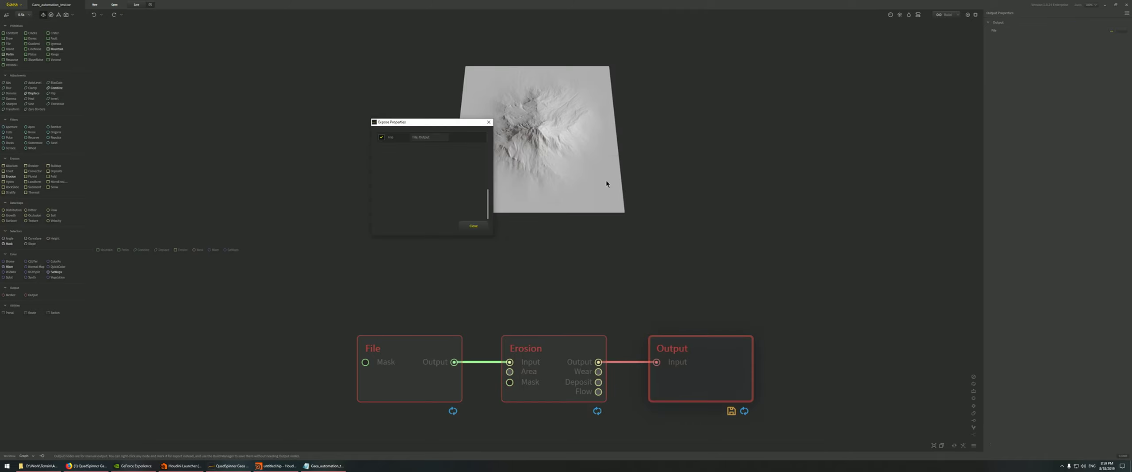
double_click(430, 138)
type("Output")
left_click(474, 226)
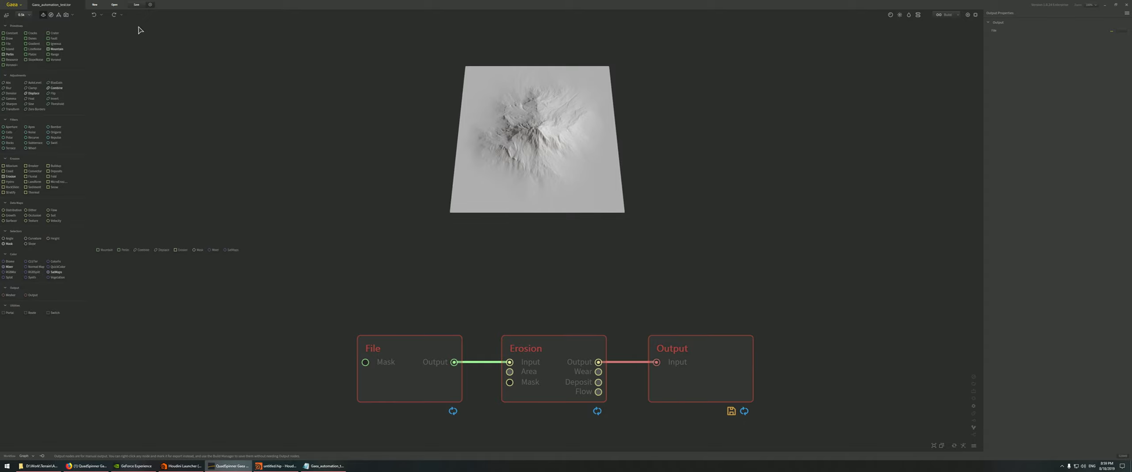
Reset sop_gea_tor_processor1, set File and Output layers to height, recook, and widen the error traceback
left_click(1105, 5)
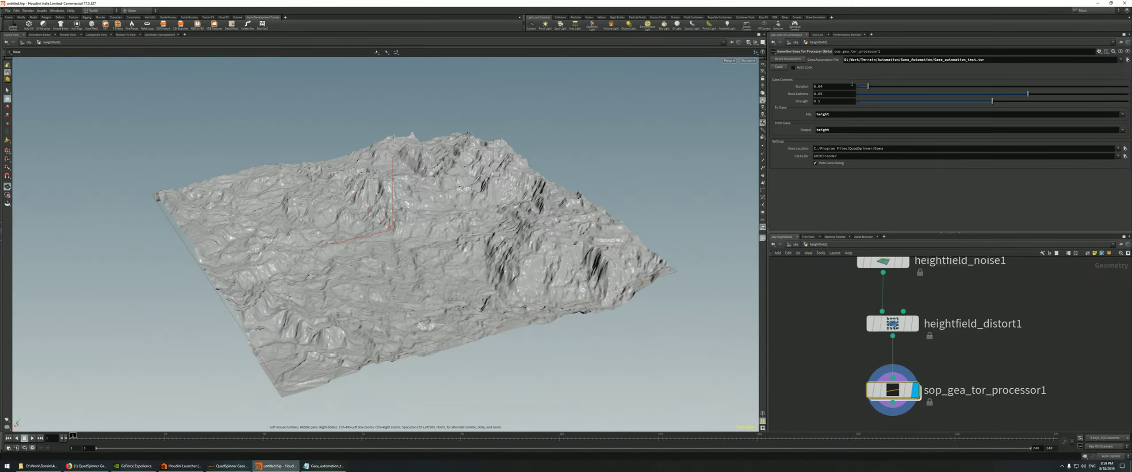
left_click(794, 61)
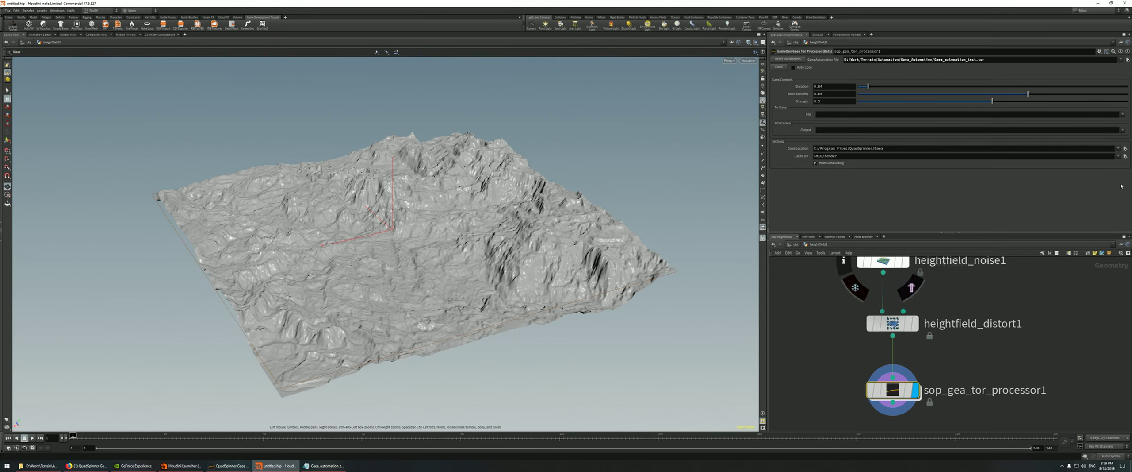
left_click(1122, 114)
left_click(1118, 127)
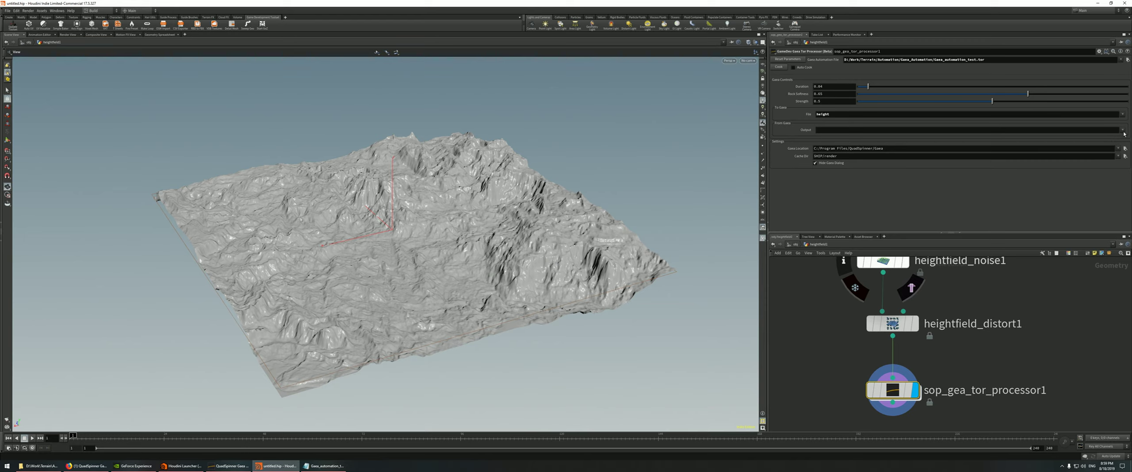
left_click(1123, 130)
left_click(1119, 142)
left_click(782, 68)
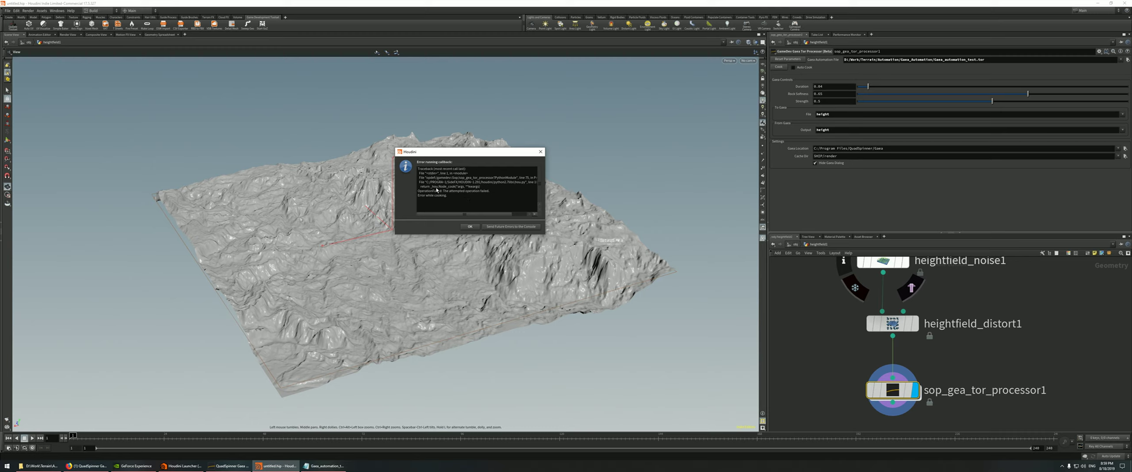
left_click_drag(548, 199, 675, 201)
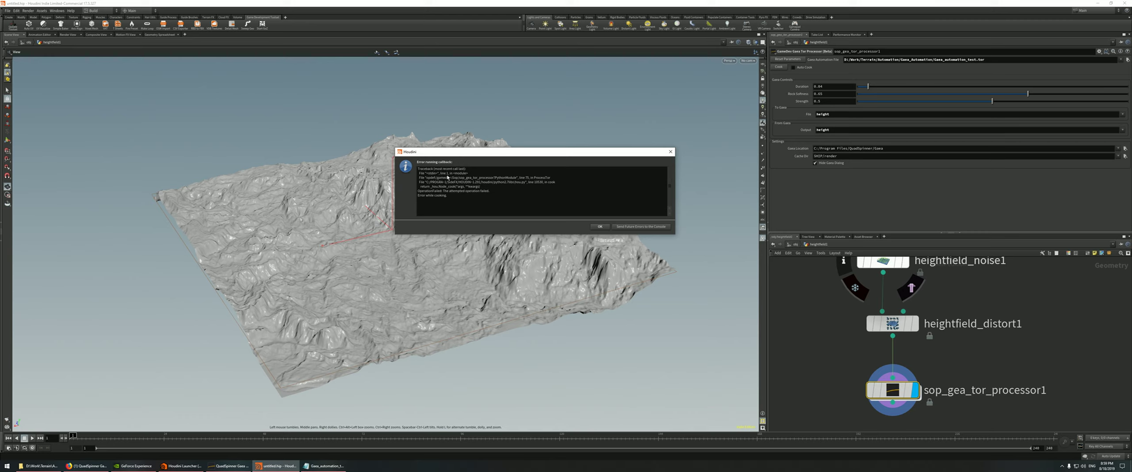
Dismiss the Houdini error, then in Gaea show the File node's exposed graph properties
left_click(600, 226)
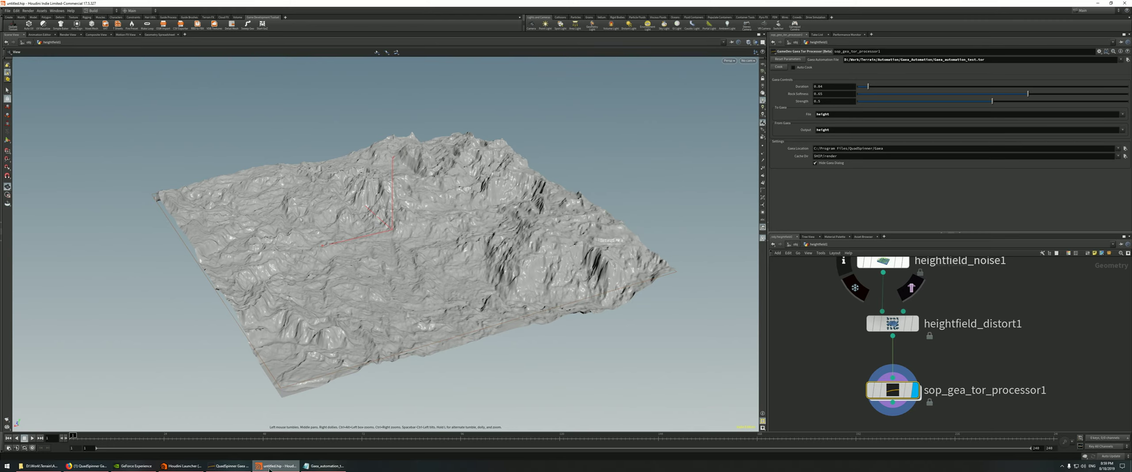
left_click(228, 465)
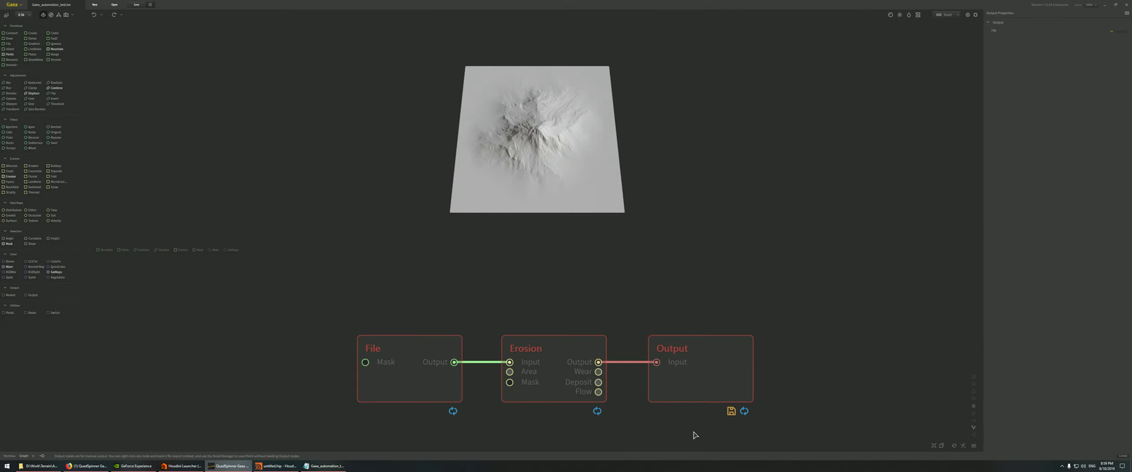
left_click(396, 399)
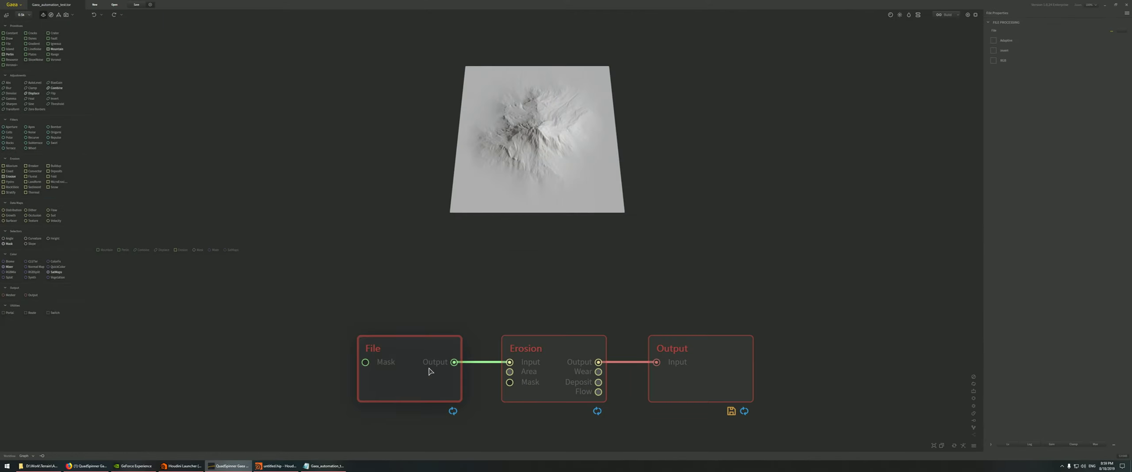
left_click(1127, 13)
left_click(1089, 40)
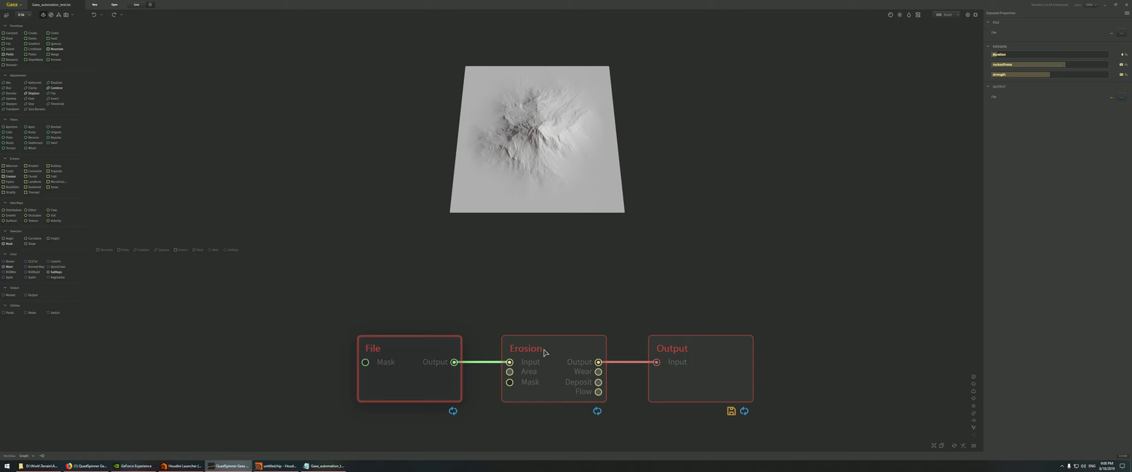
Inspect the Erosion node's settings, deselect it, and minimize Gaea back to Houdini
left_click(589, 354)
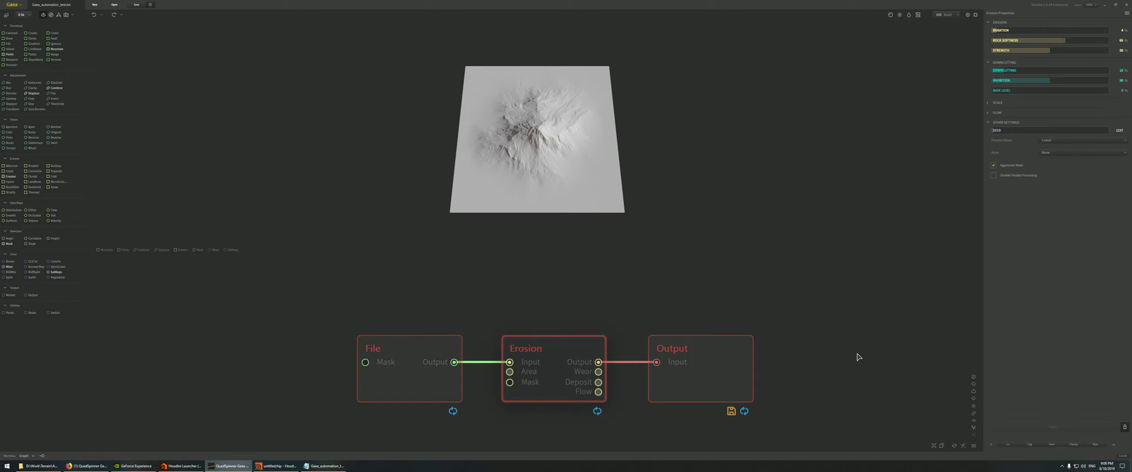
left_click(847, 368)
left_click(1104, 4)
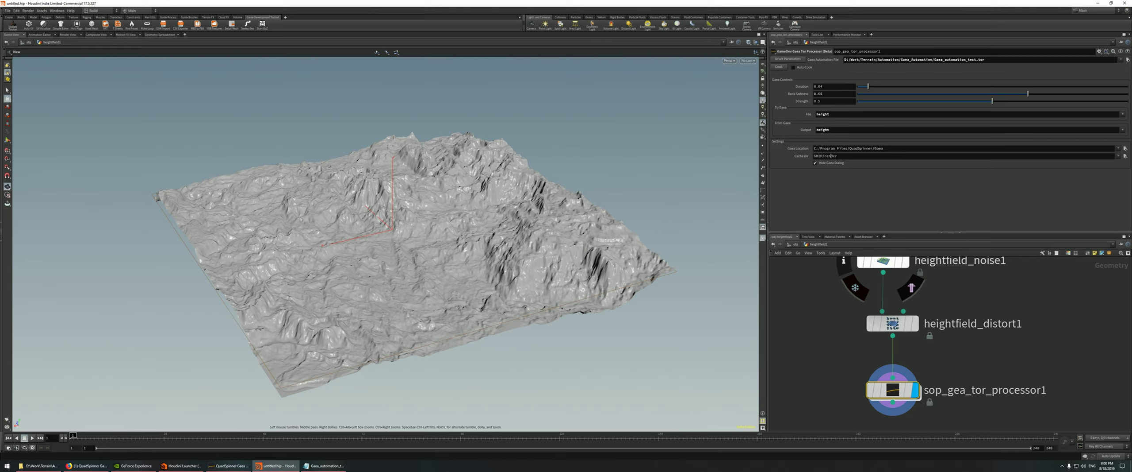
Browse the Cache Dir chooser to D:/Work/Terrain/Automation/Tutorial/Gaea_Automation
left_click(1126, 156)
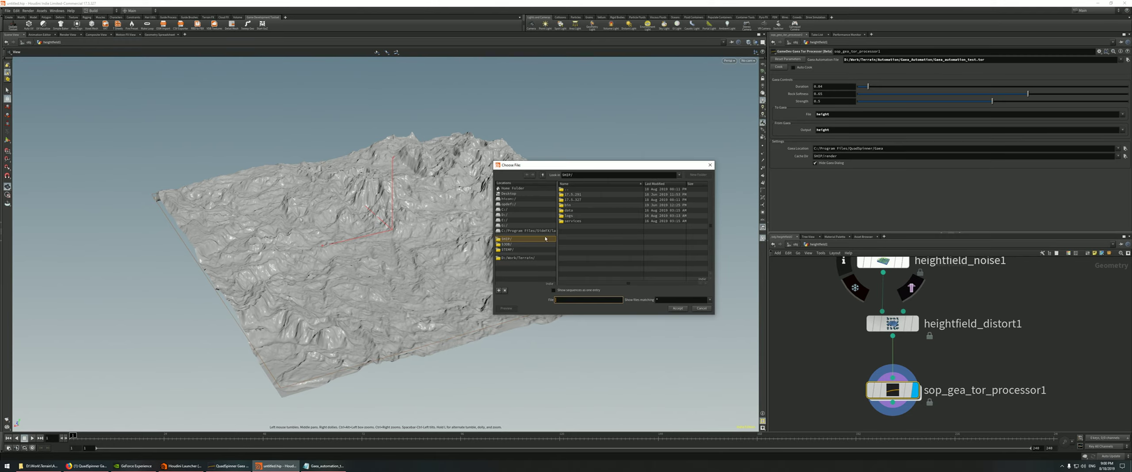
left_click(517, 258)
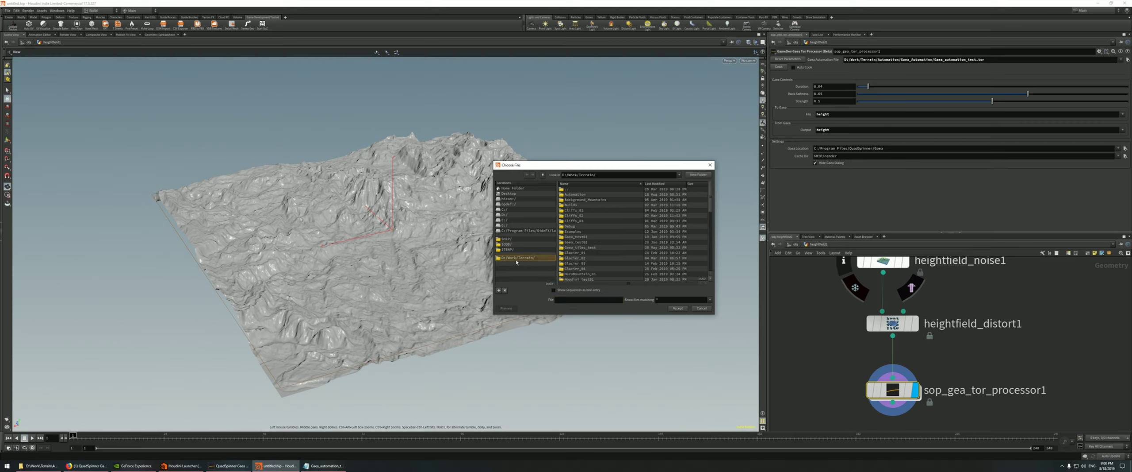
double_click(572, 195)
left_click(584, 215)
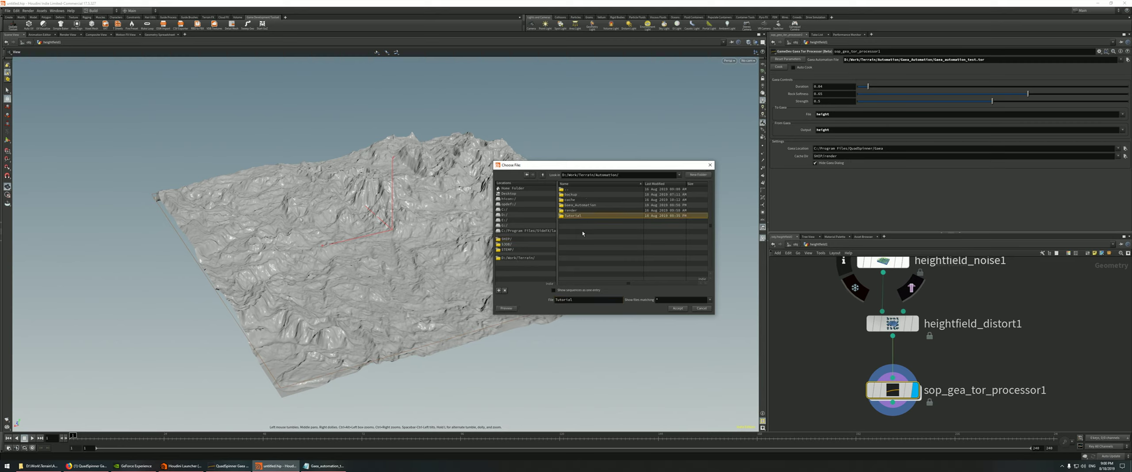
double_click(579, 205)
Create a 'cache' folder there, accept it as Cache Dir, and cook the Tor Processor
left_click(698, 175)
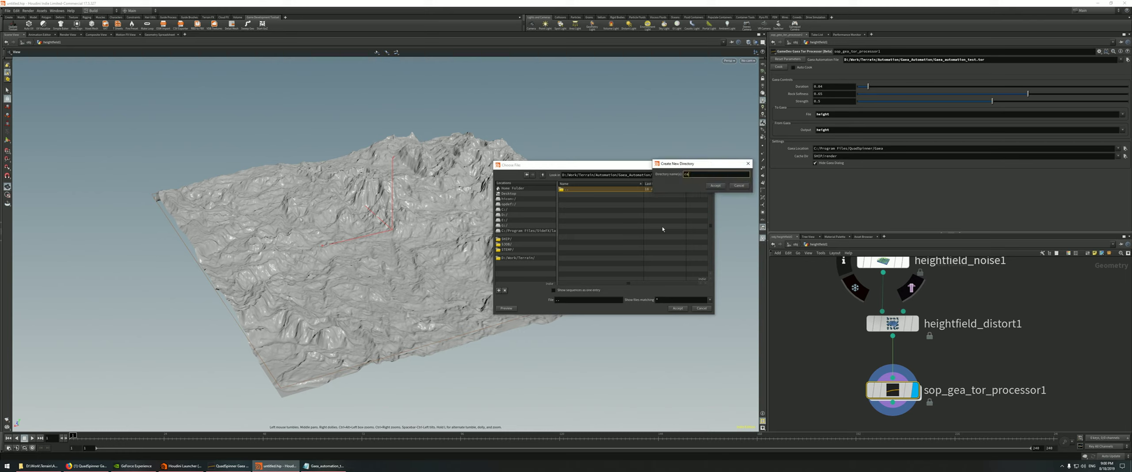
type("cache")
key("Return")
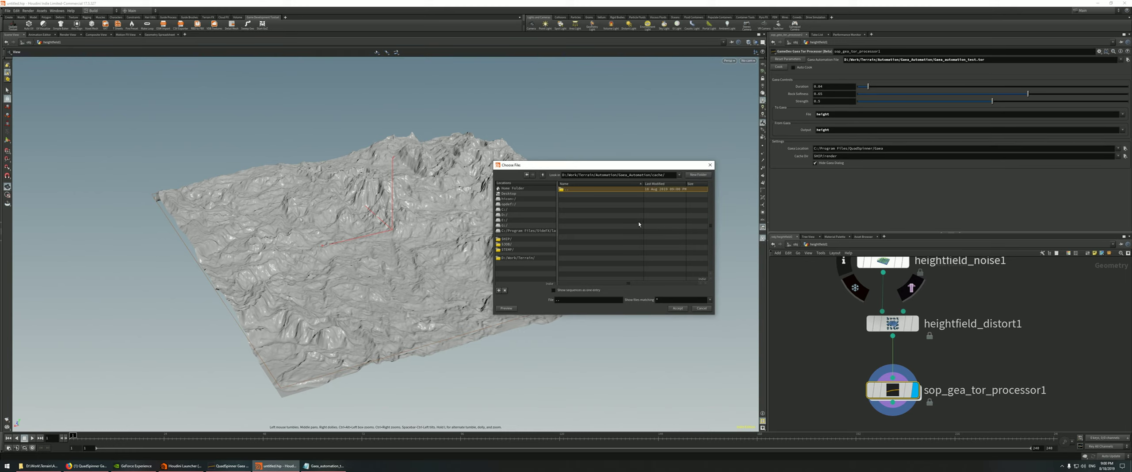
left_click(678, 308)
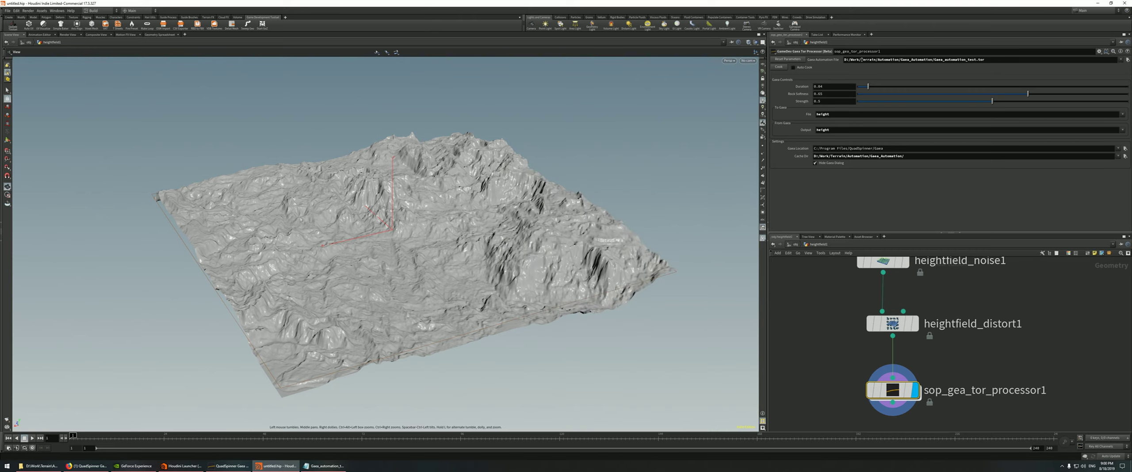
left_click(780, 68)
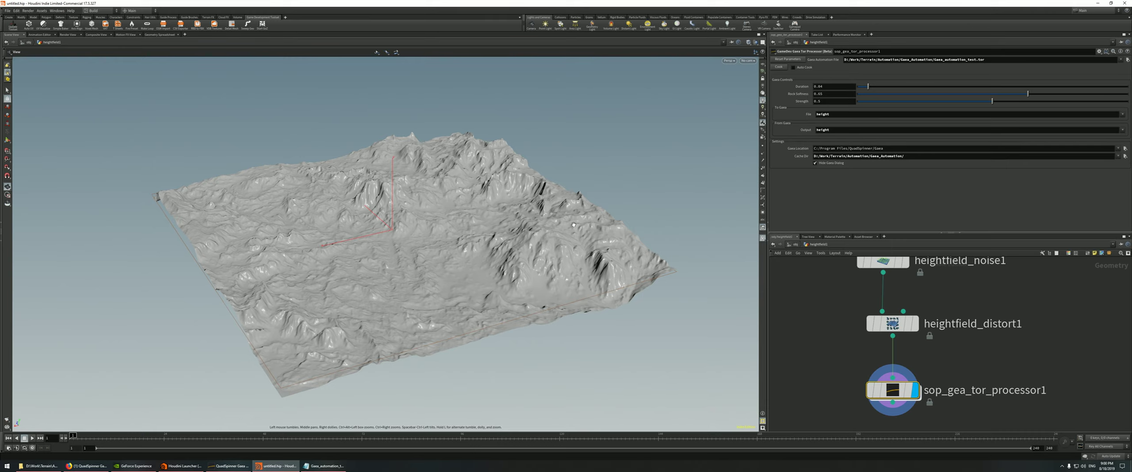
left_click_drag(495, 227, 690, 199)
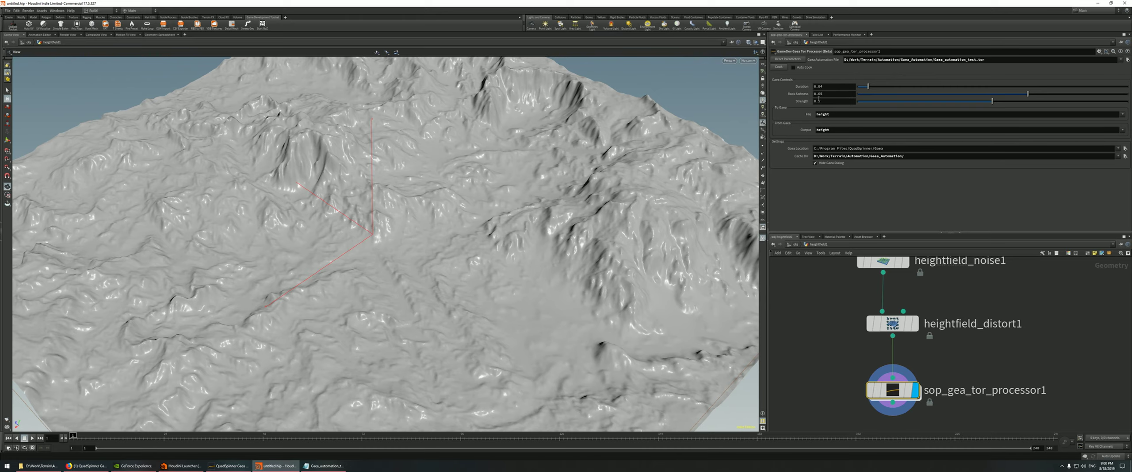
middle_click_drag(537, 240, 509, 191)
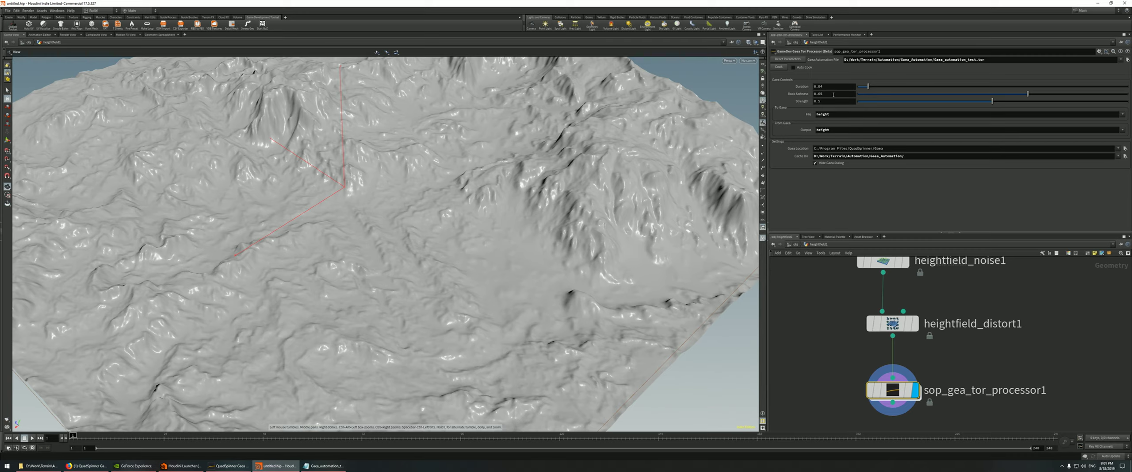
Set Duration to 0.596, Rock Softness to 0.994 and Strength to 0.965
left_click(1019, 87)
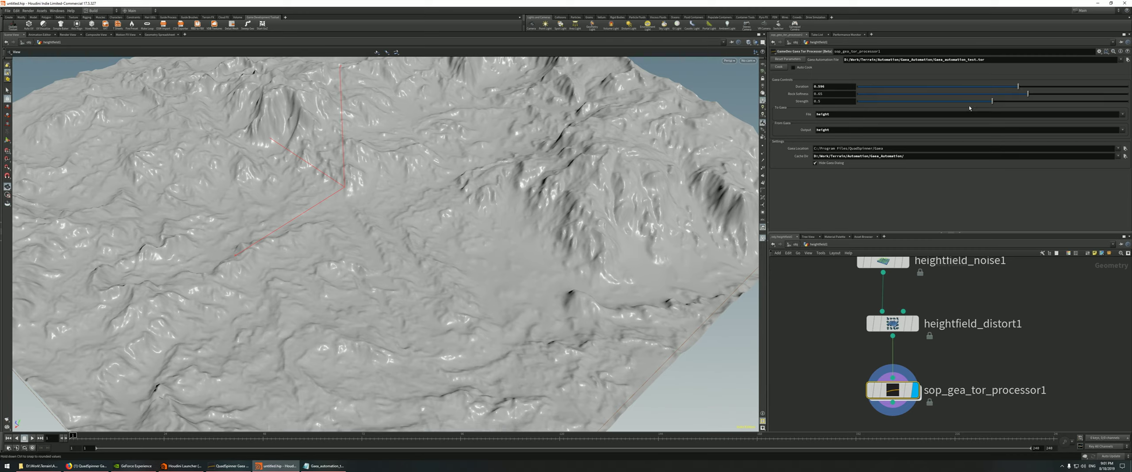
left_click(1126, 95)
left_click(1118, 102)
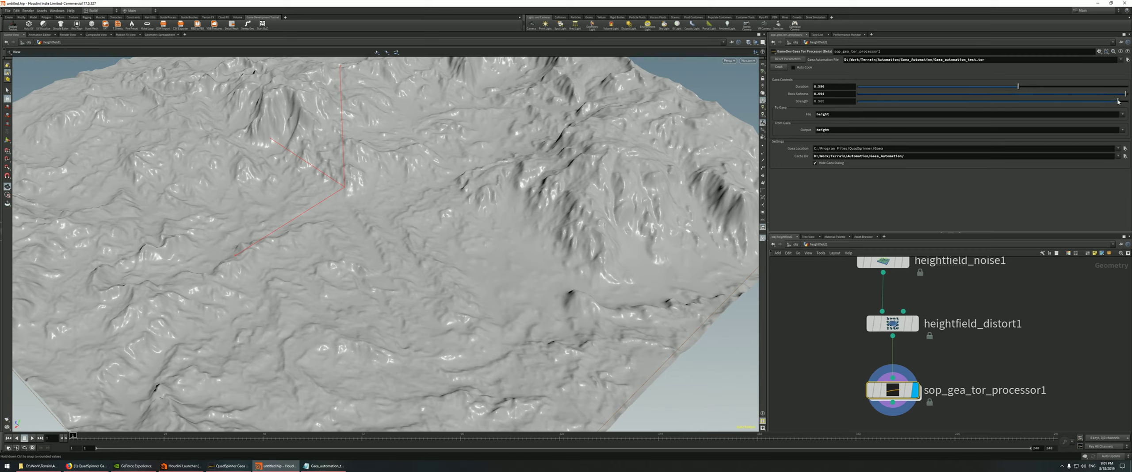
Zoom out to frame the whole terrain tile and recook the processor
scroll(531, 199, "down", 5)
left_click_drag(530, 199, 642, 149)
left_click(776, 68)
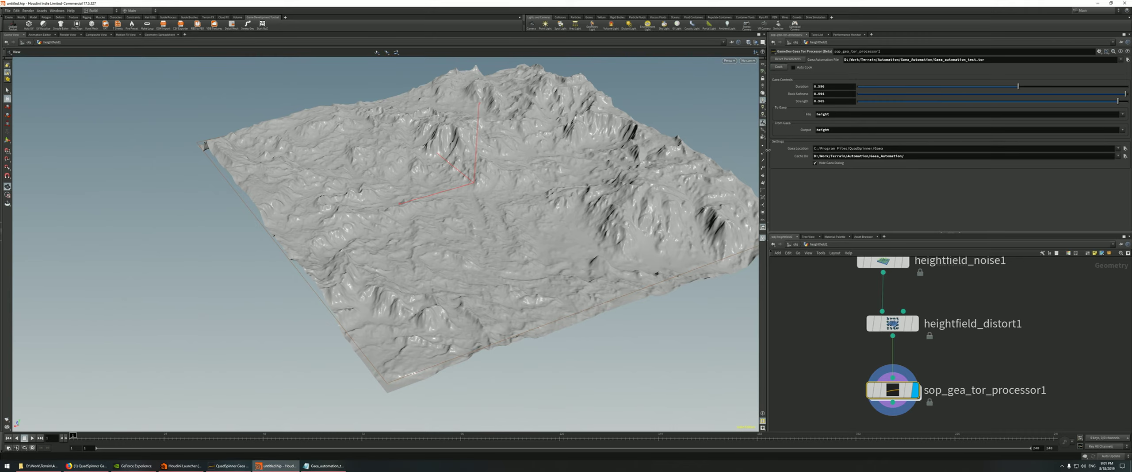
Create a cache_02 folder inside Gaea_Automation and accept it as the Cache Dir
left_click_drag(589, 184, 553, 157)
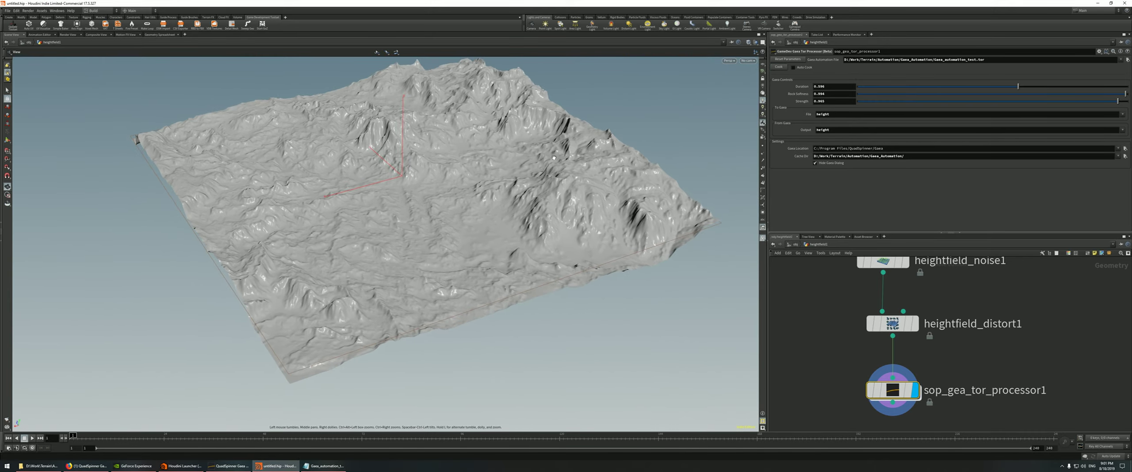
left_click(1125, 156)
left_click(575, 194)
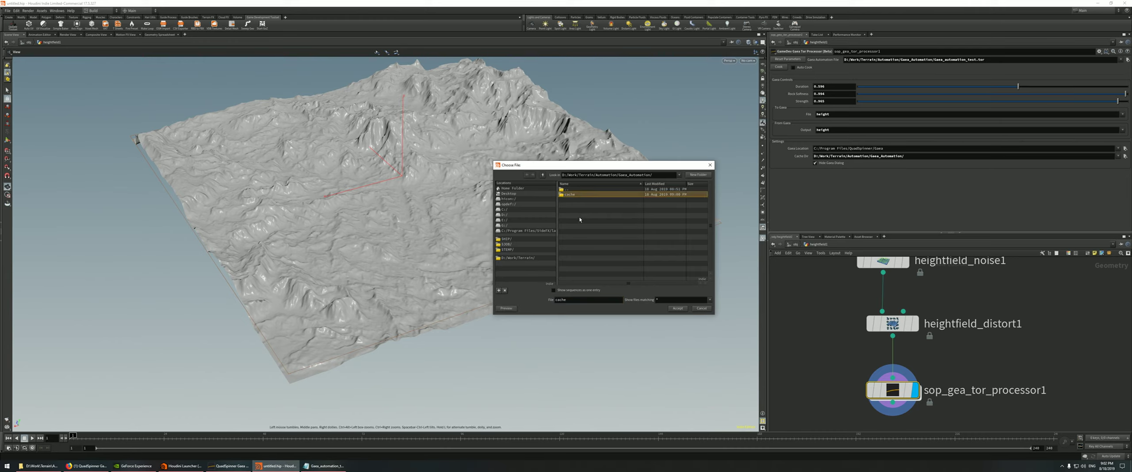
left_click(701, 175)
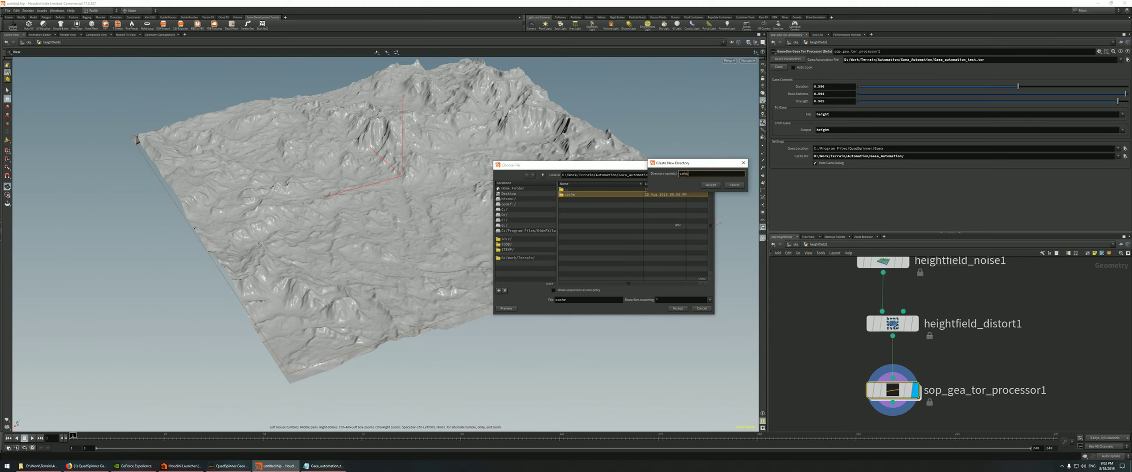
key("Return")
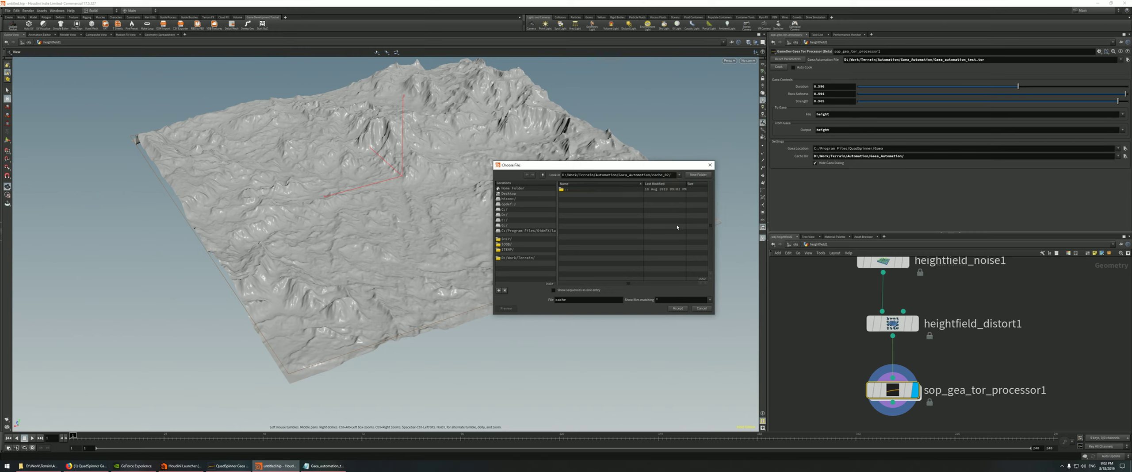
left_click(677, 309)
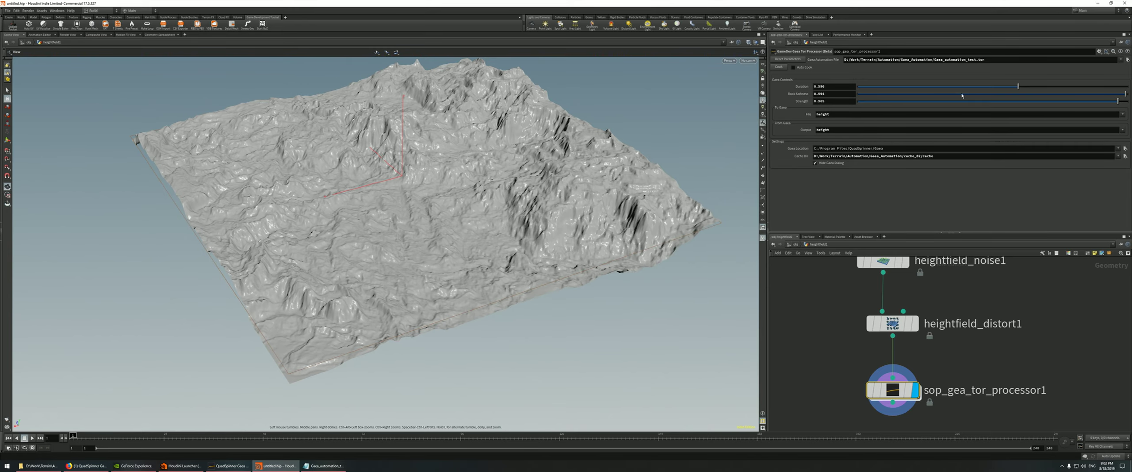
Recook the Tor Processor into the cache_02 folder
left_click(786, 68)
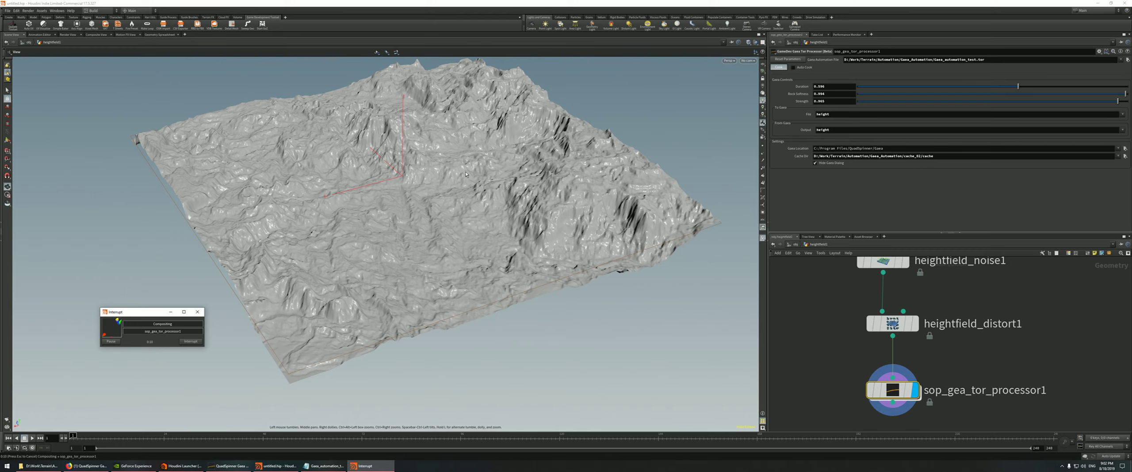
Switch to Firefox showing the QuadSpinner Gaea Facebook group
left_click(87, 466)
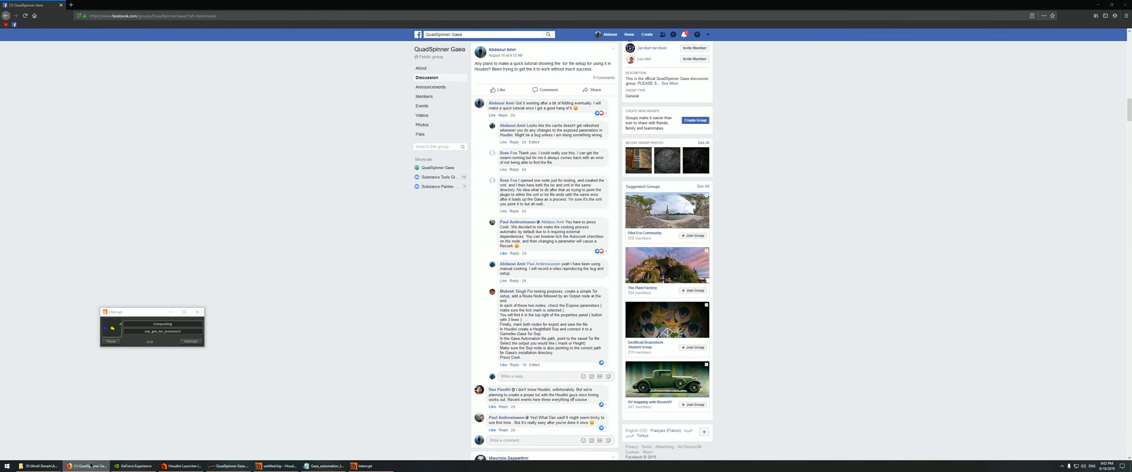
Switch from Firefox back to Houdini to view the finished cache_02 terrain
left_click(276, 466)
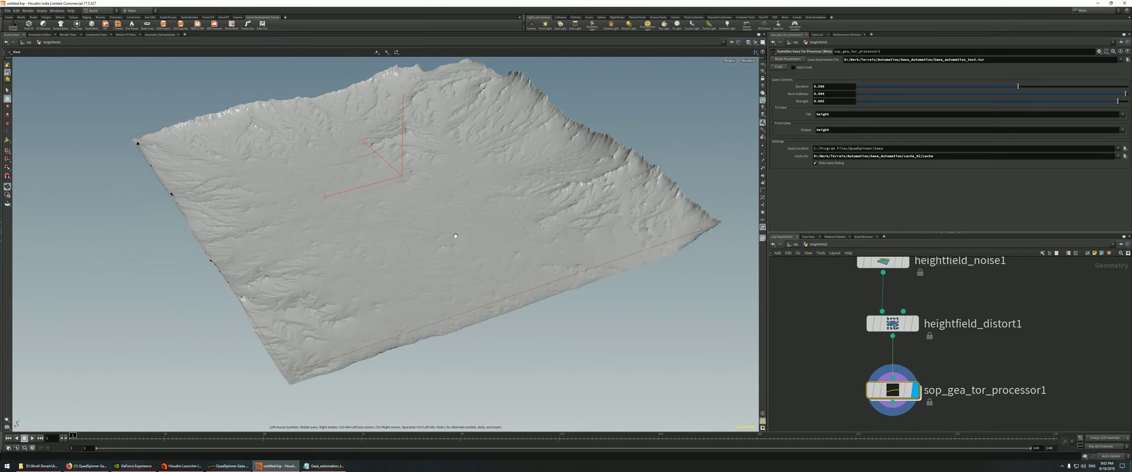
left_click_drag(510, 220, 516, 199)
scroll(414, 212, "up", 5)
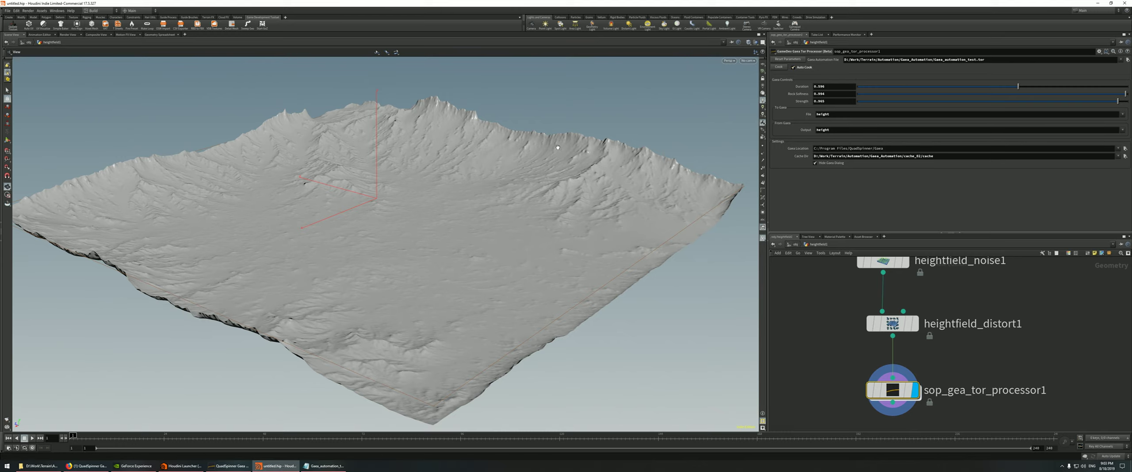
left_click_drag(530, 217, 551, 217)
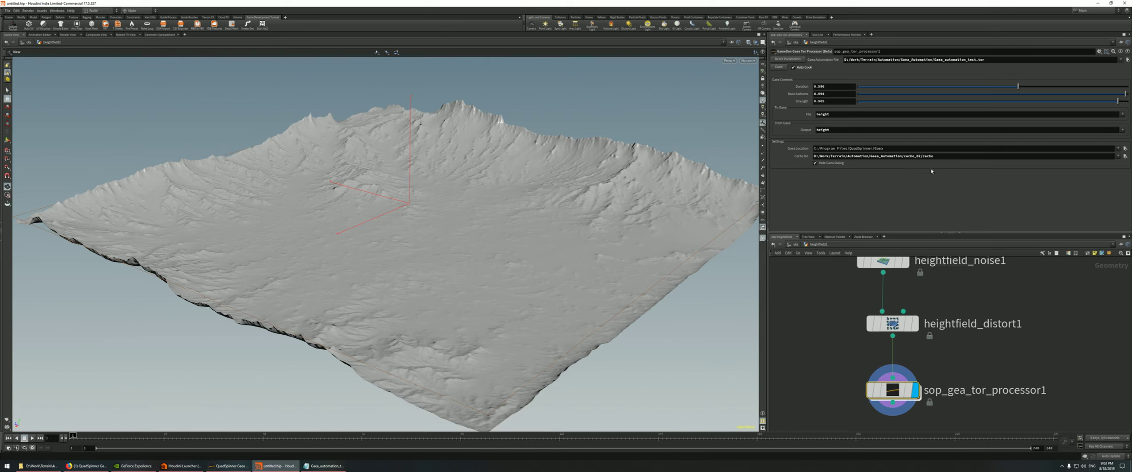
double_click(892, 389)
scroll(947, 365, "up", 4)
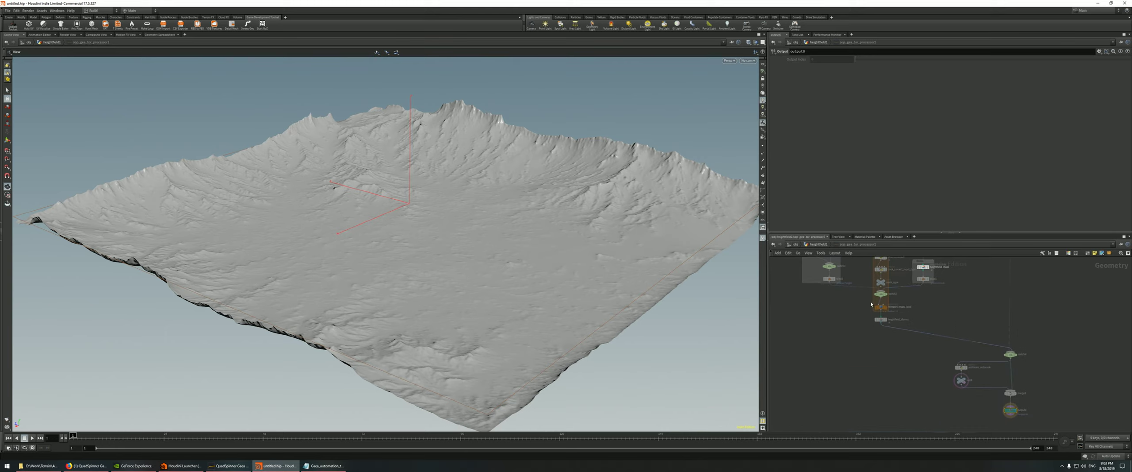
scroll(1011, 385, "up", 4)
scroll(1010, 385, "down", 8)
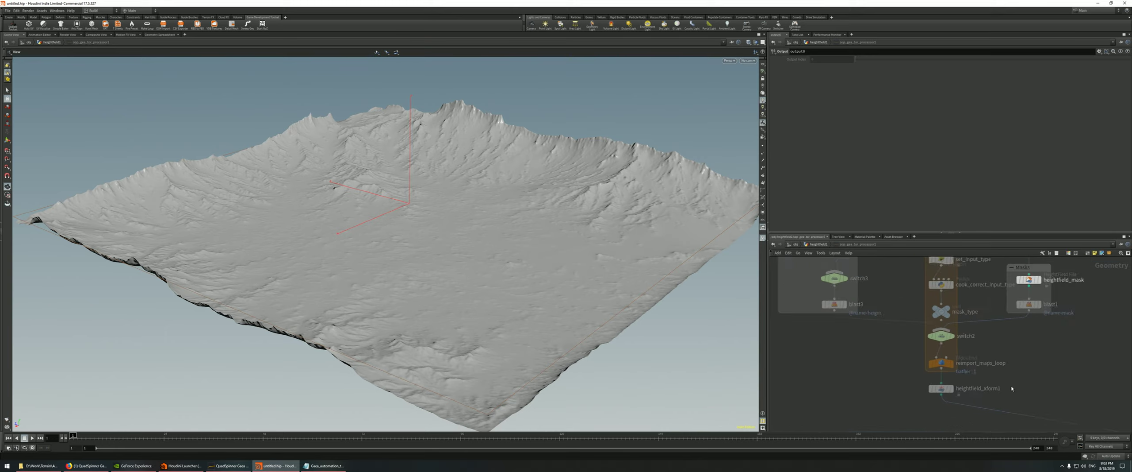
scroll(982, 330, "up", 6)
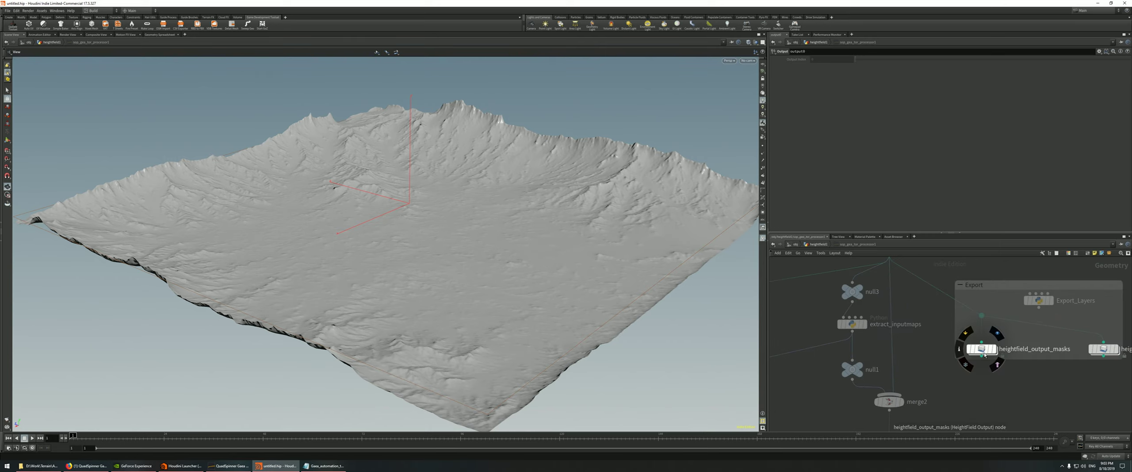
scroll(985, 354, "down", 5)
scroll(932, 330, "up", 5)
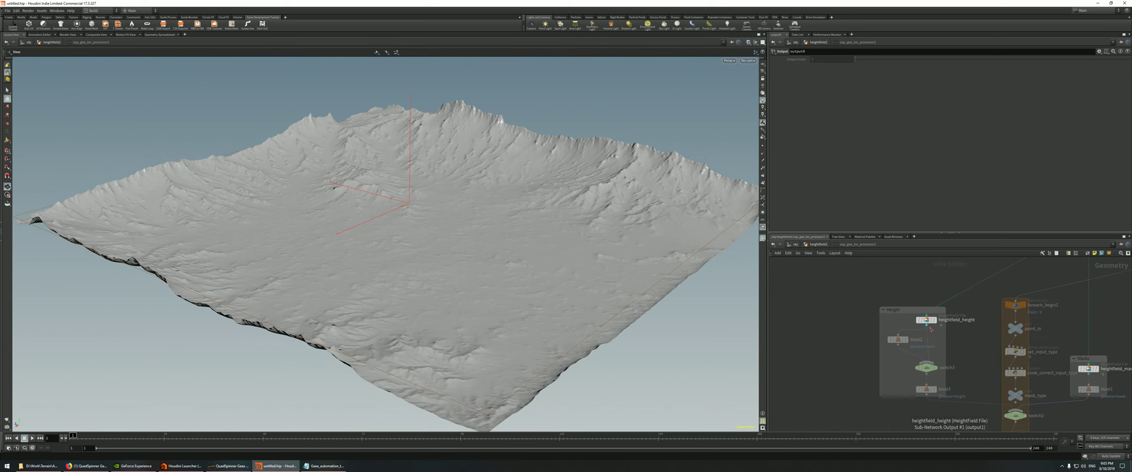
left_click(928, 326)
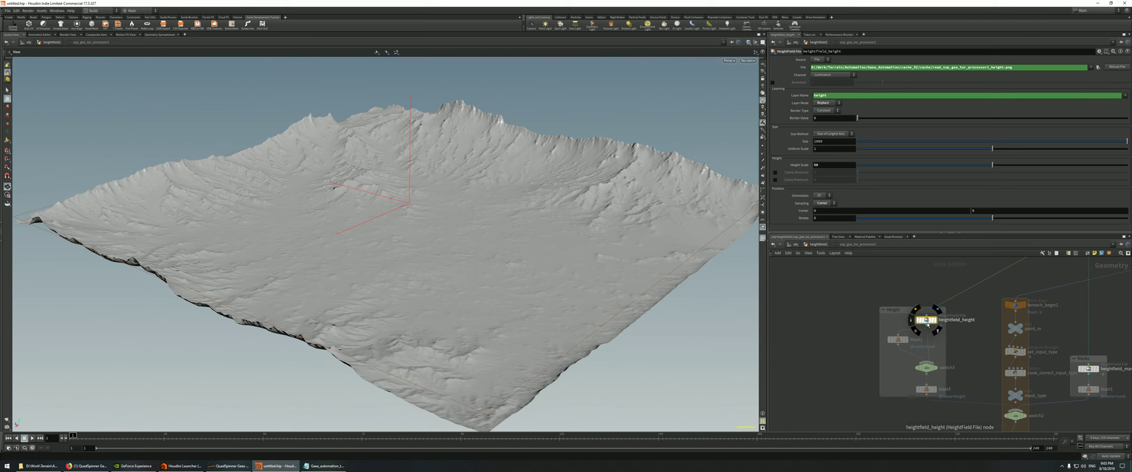
scroll(928, 326, "down", 2)
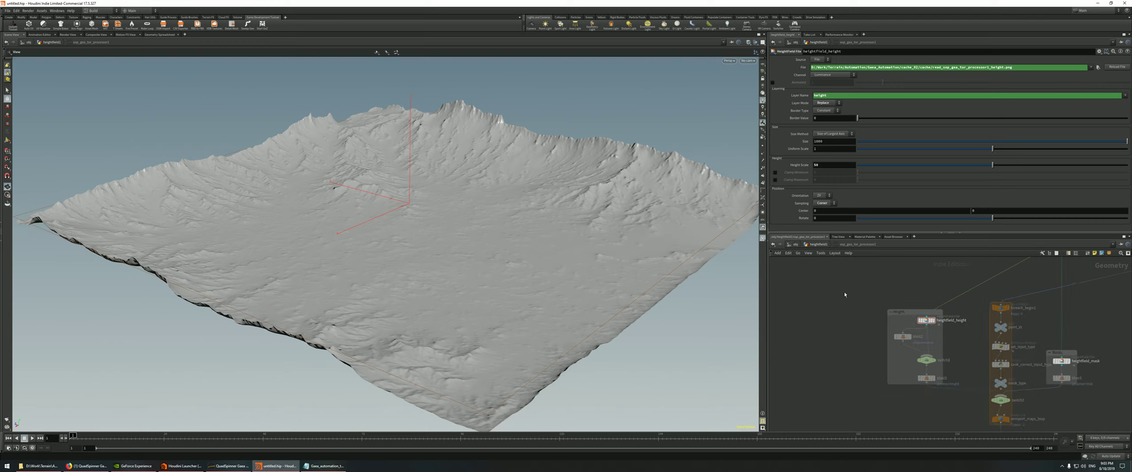
key("u")
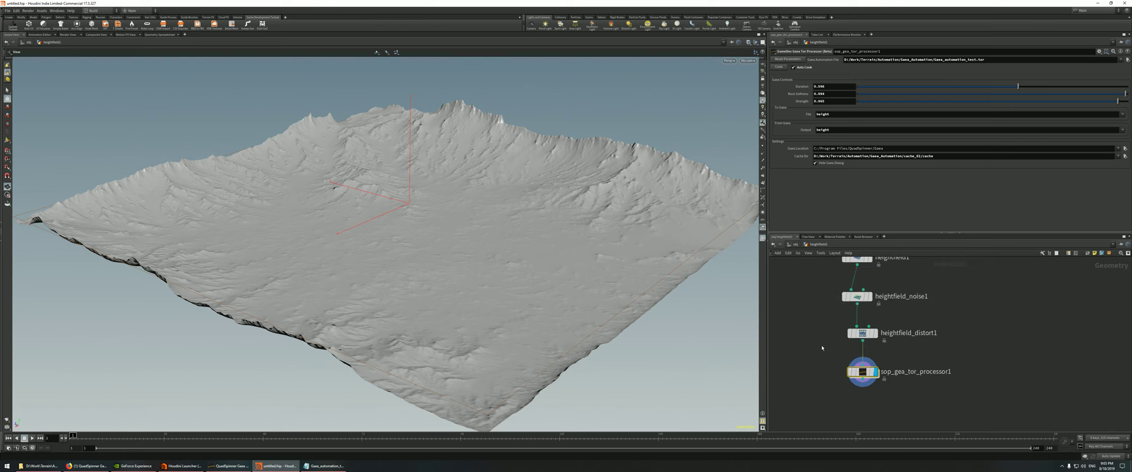
scroll(1001, 372, "down", 2)
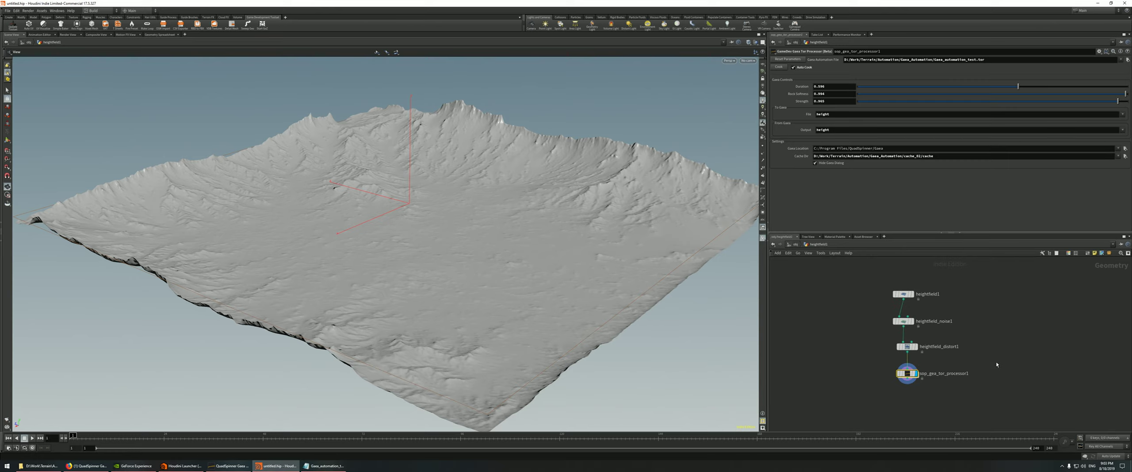
scroll(996, 360, "up", 2)
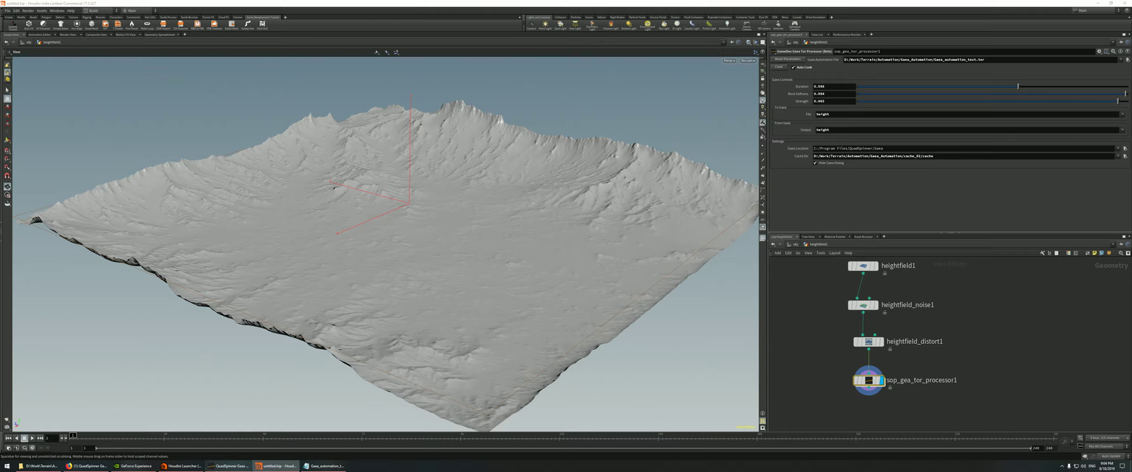
left_click(228, 465)
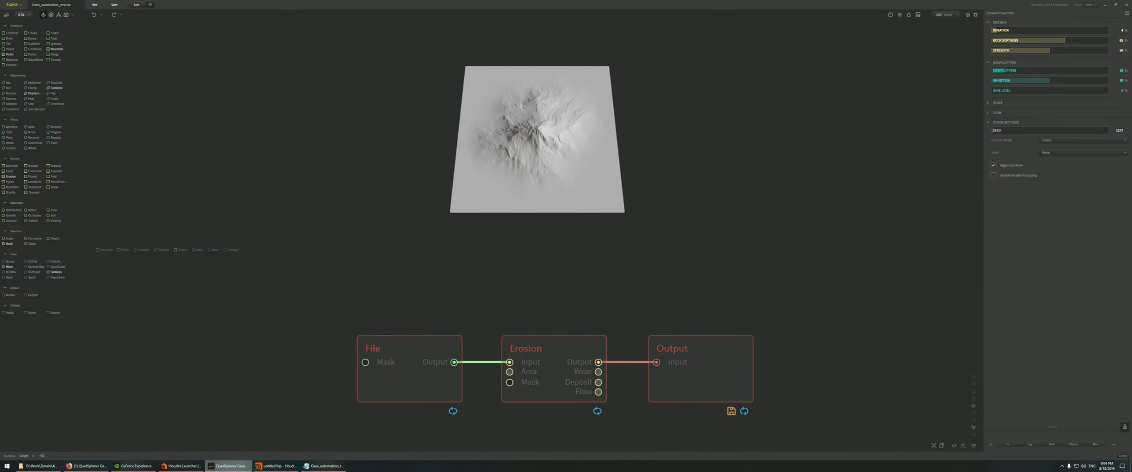
key("alt+Tab")
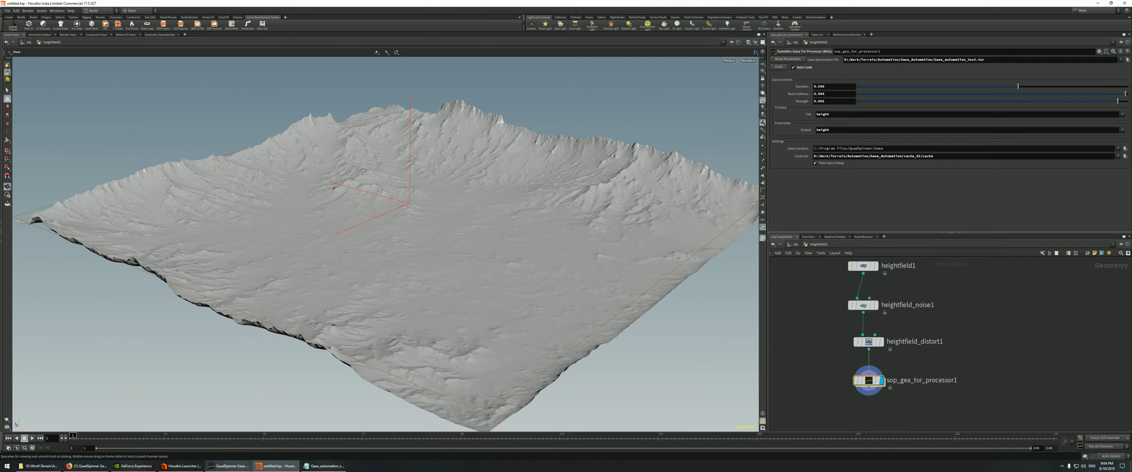